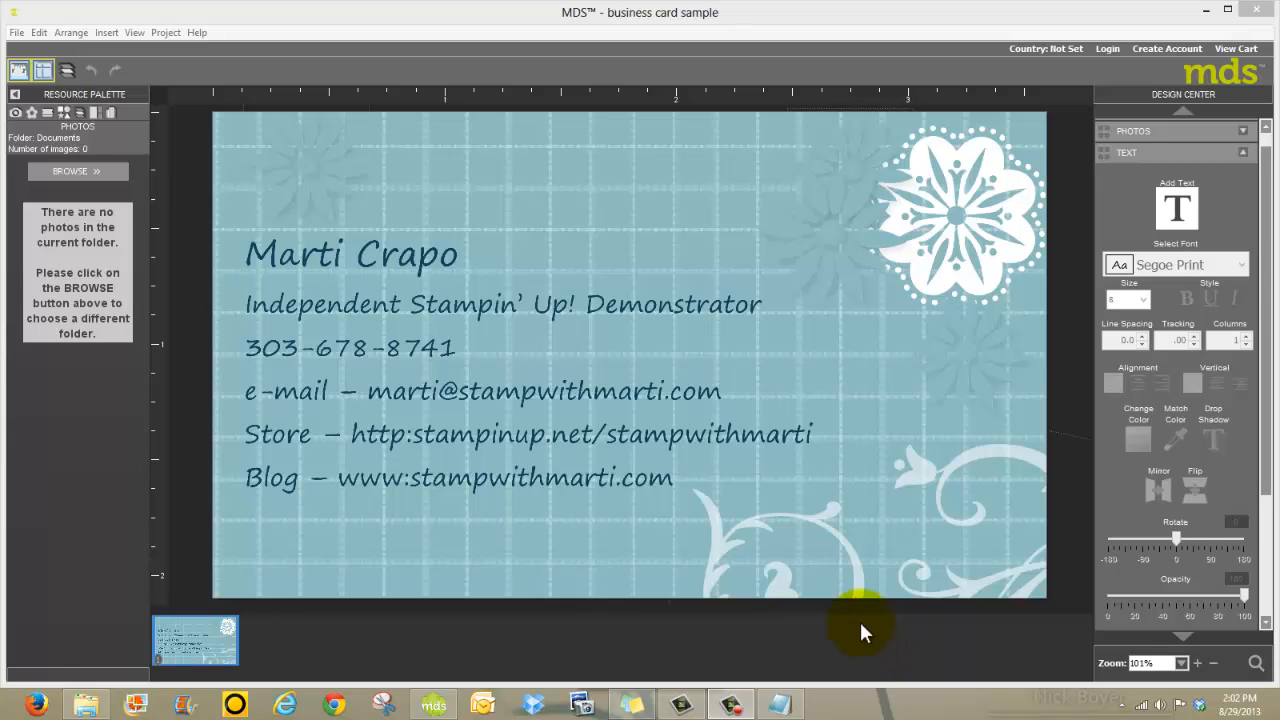
Start a new project with a custom page size
left_click(16, 32)
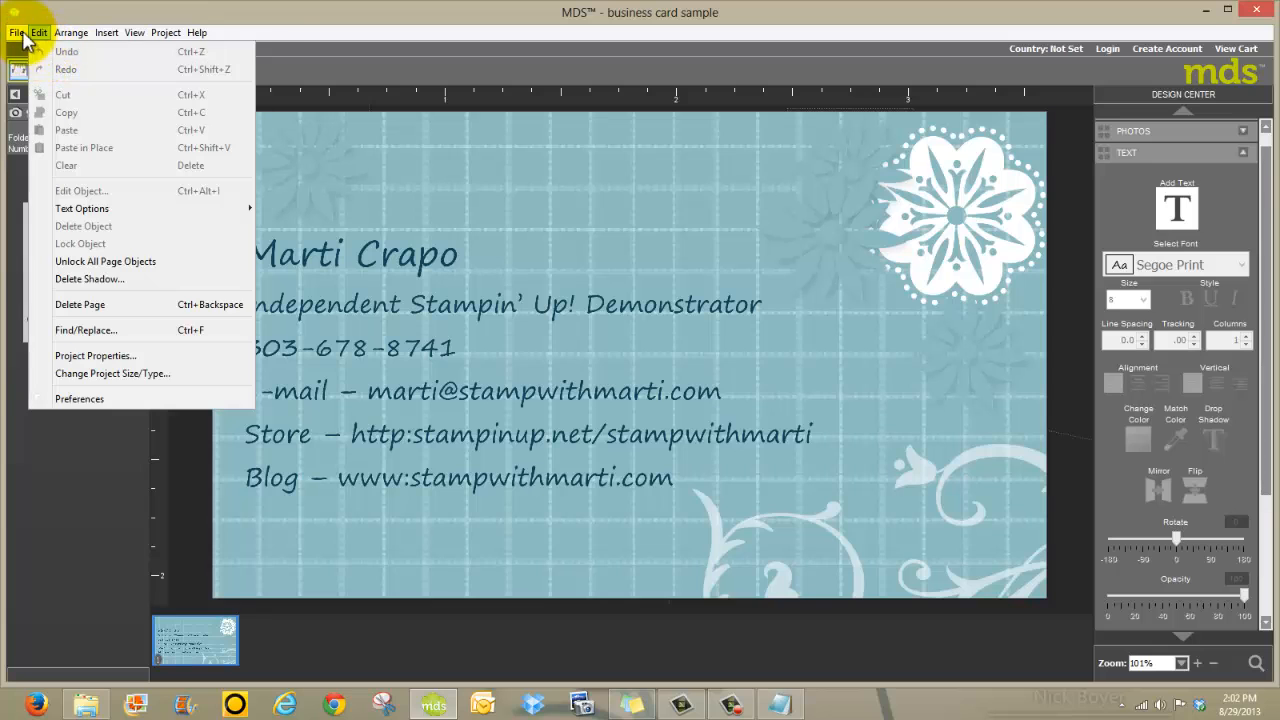
left_click(40, 49)
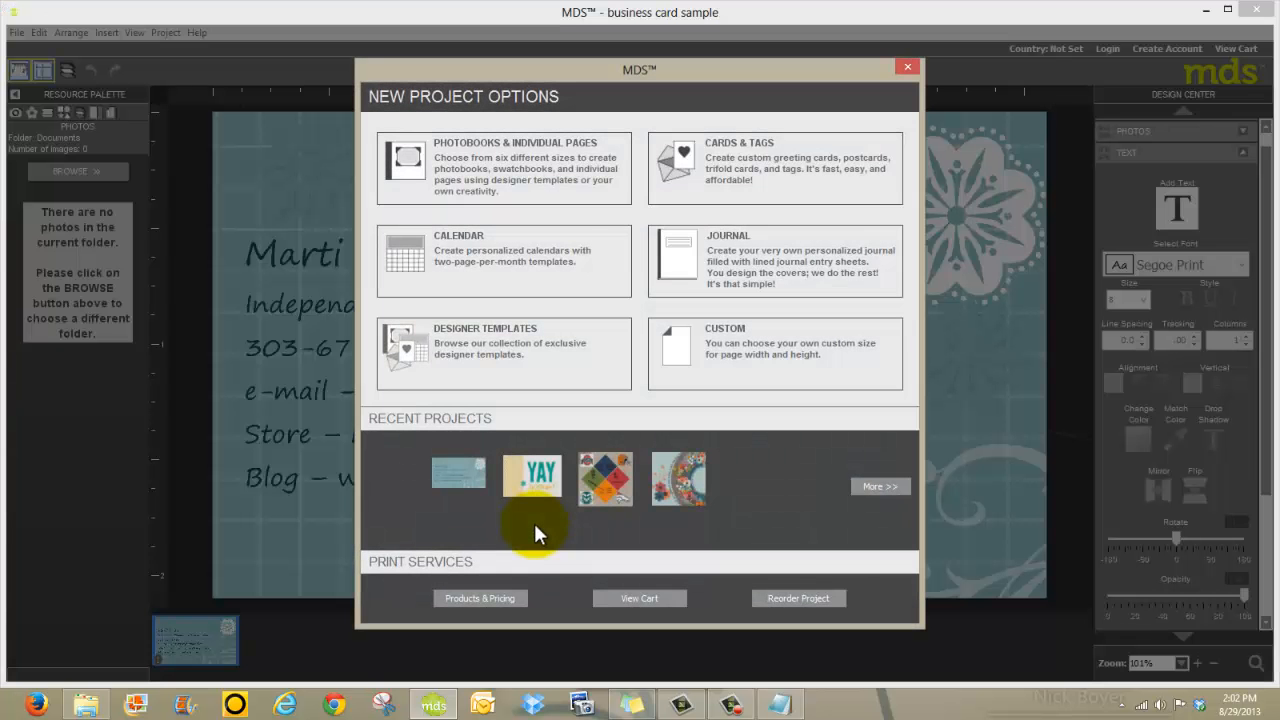
left_click(715, 342)
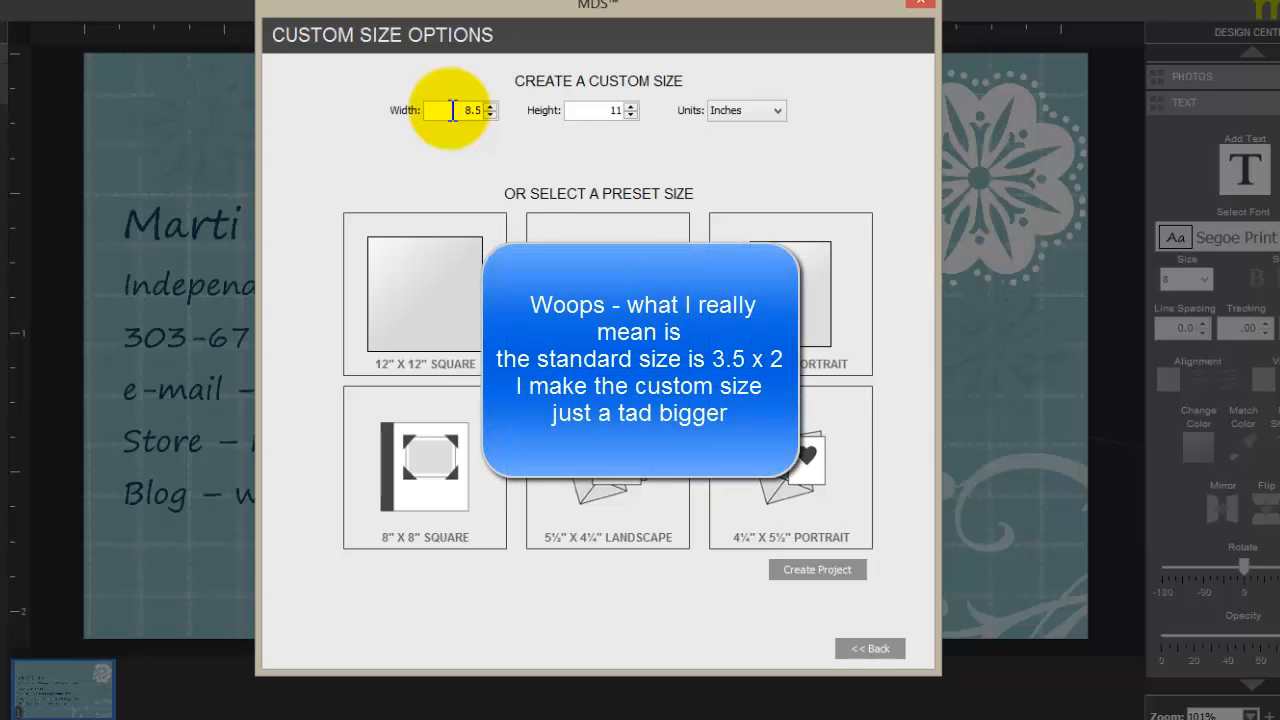
Set the custom page size to 3.6 inches wide by 2.1 inches high
key("Delete")
key("Delete")
key("Delete")
type("3.5")
key("BackSpace")
key("BackSpace")
type("6")
key("BackSpace")
type(".6")
left_click_drag(609, 113, 622, 113)
type("2.1")
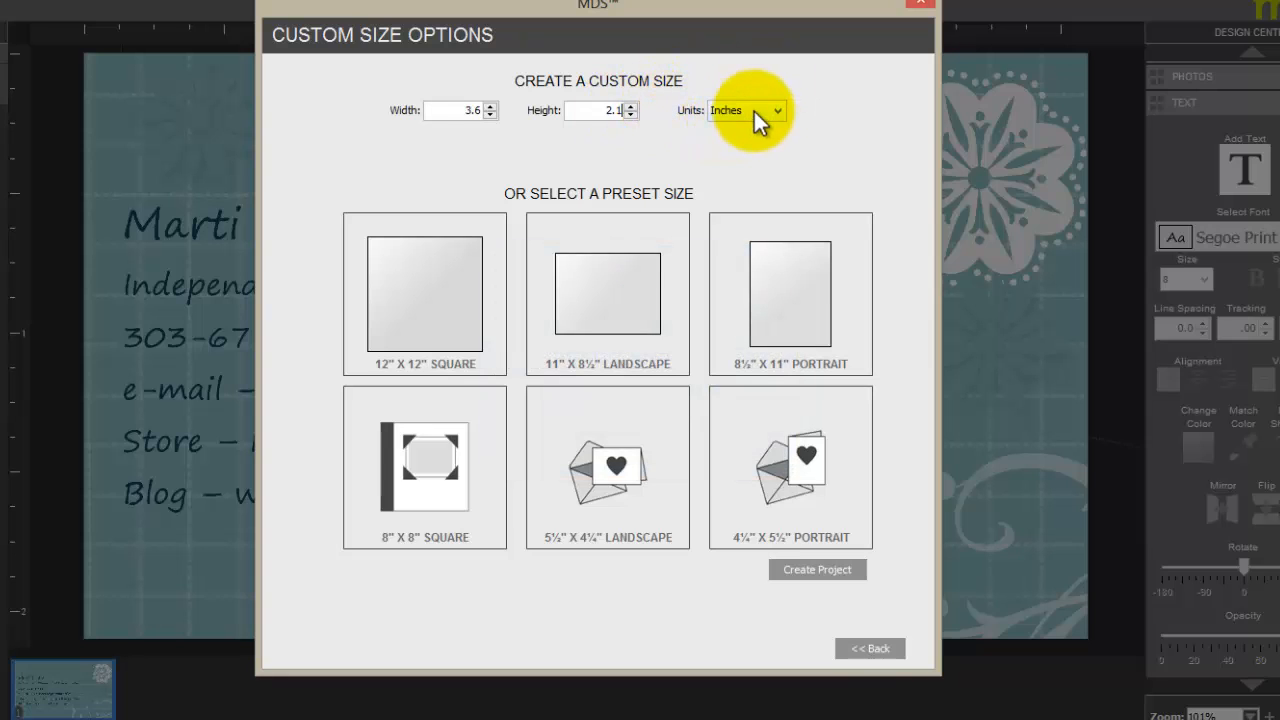
Create the project in the default location and name it "single business card"
left_click(828, 570)
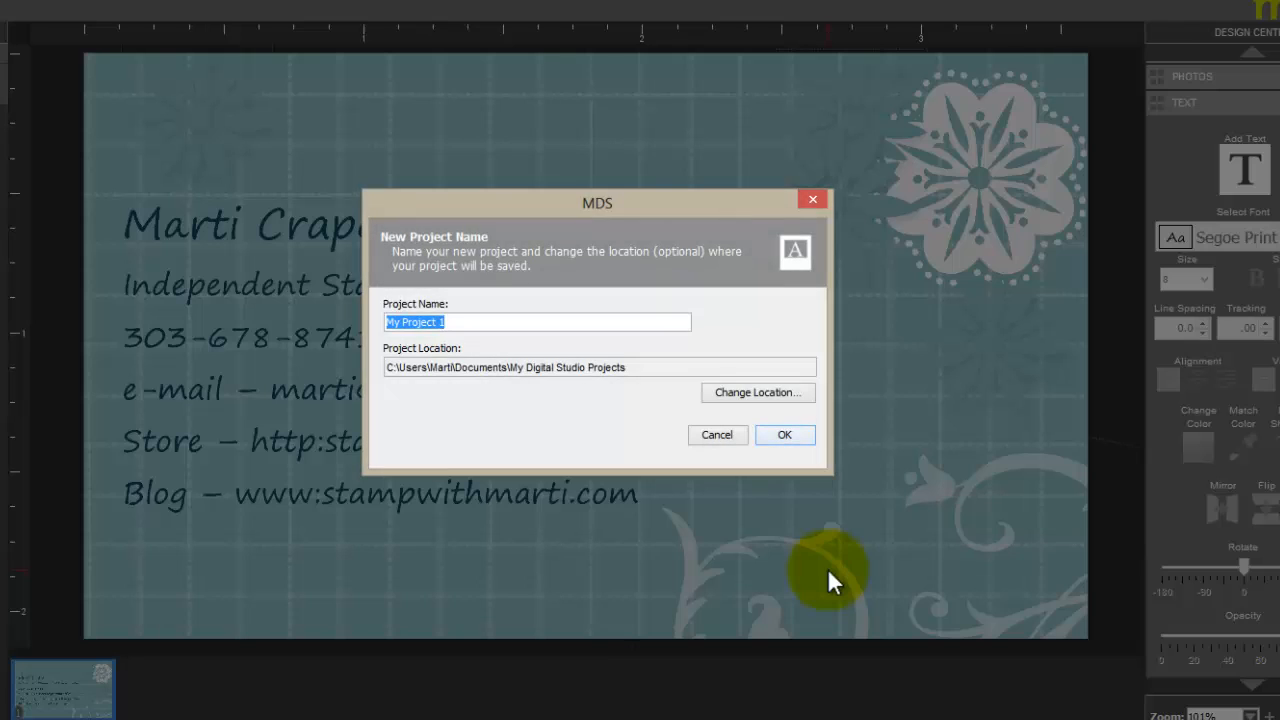
type("single")
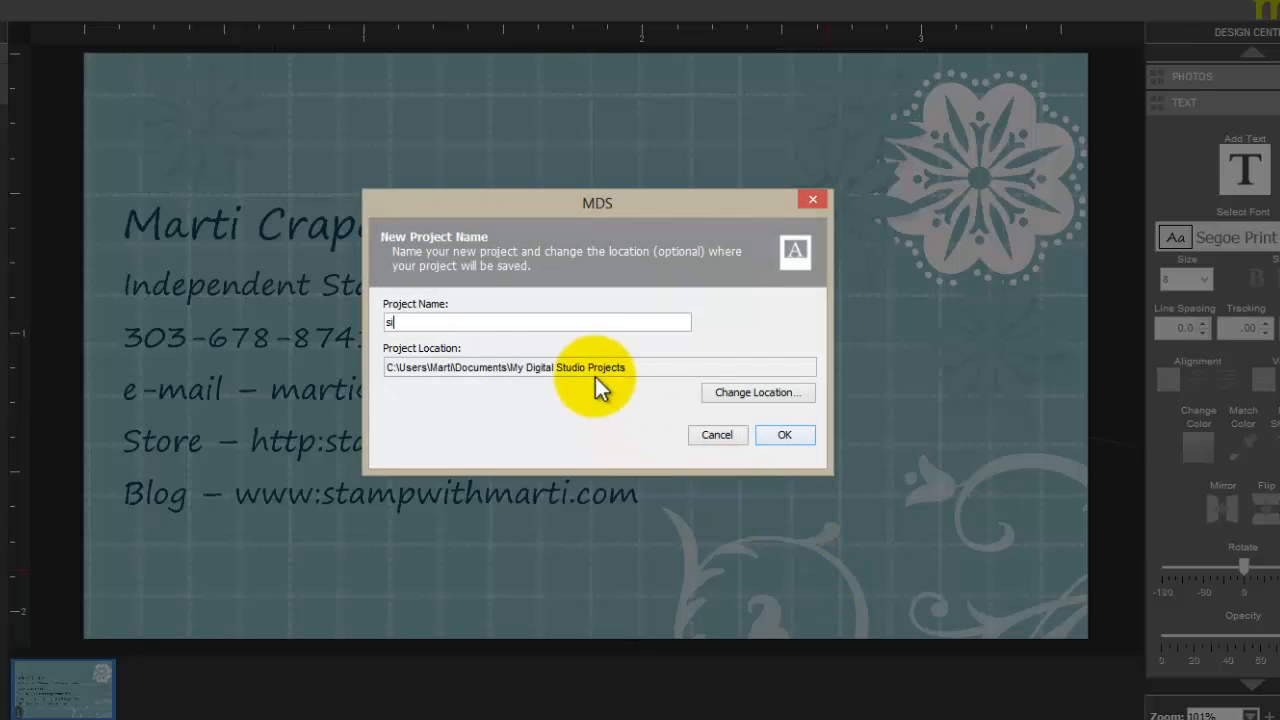
type(" business card")
left_click(772, 437)
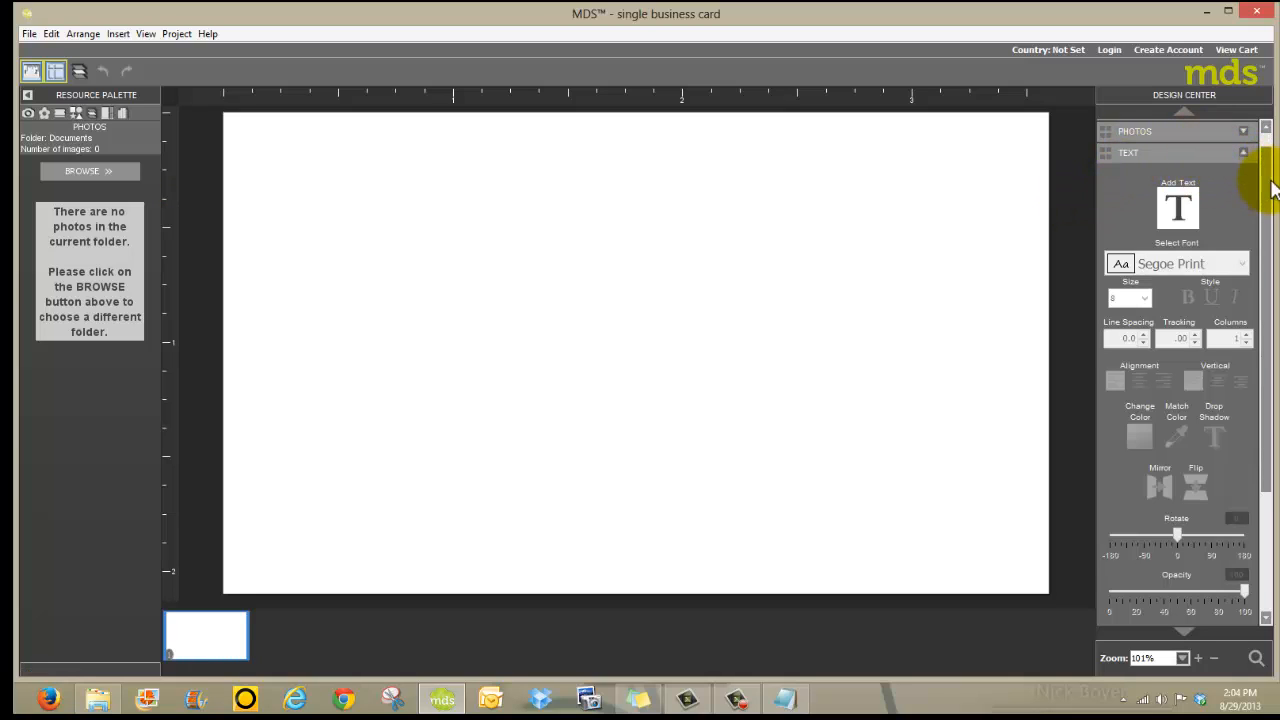
Apply the Baja Breeze Grid Designer Series Paper as the card's background
scroll(1212, 148, "up", 1)
left_click(1210, 140)
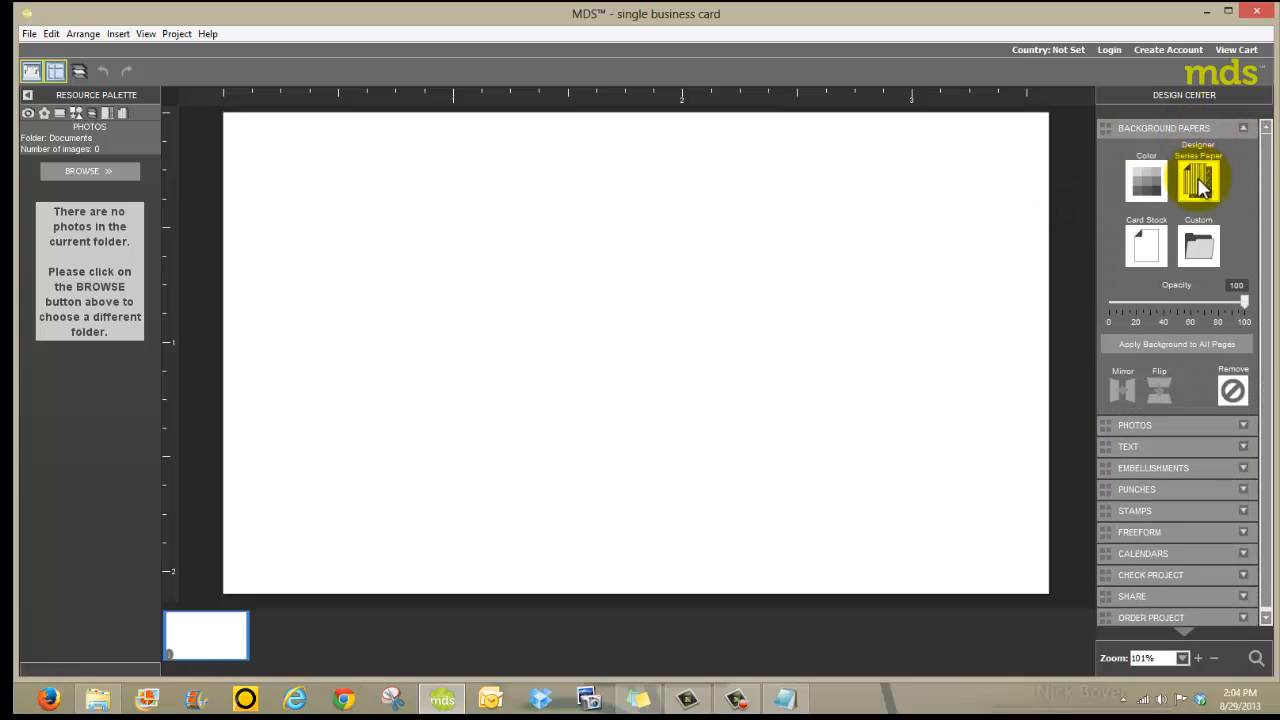
left_click(1200, 185)
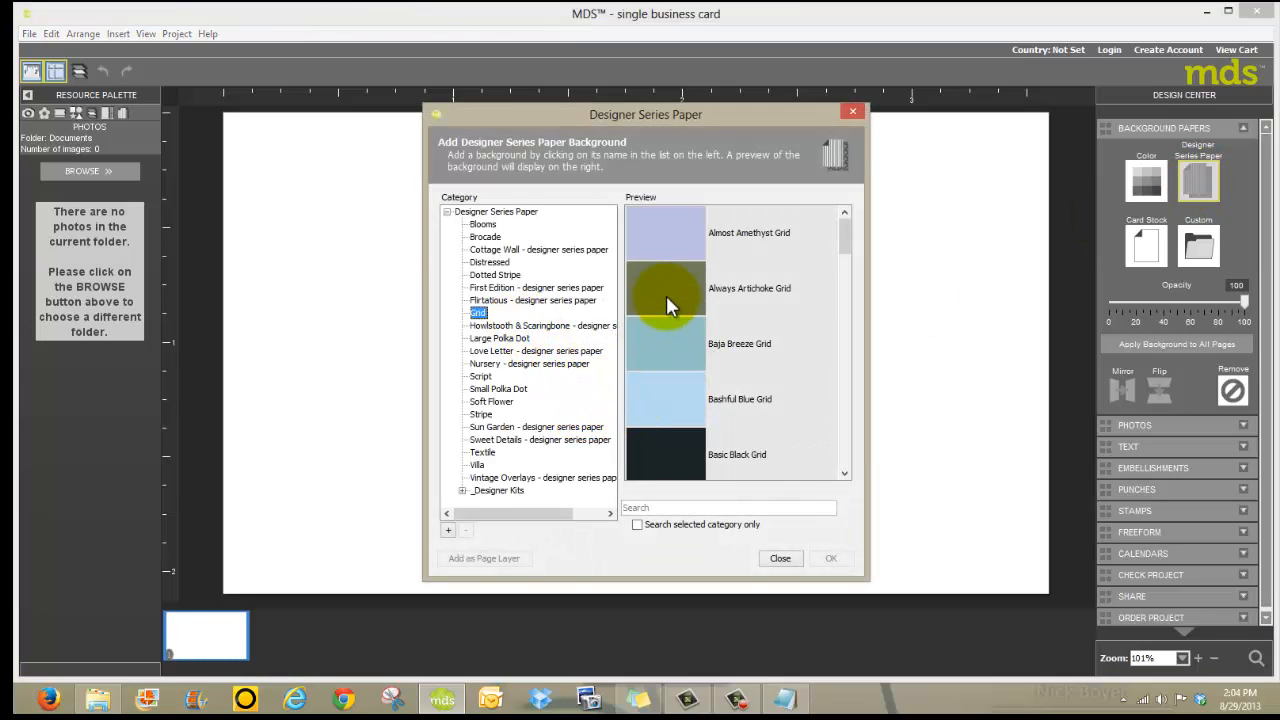
left_click(673, 345)
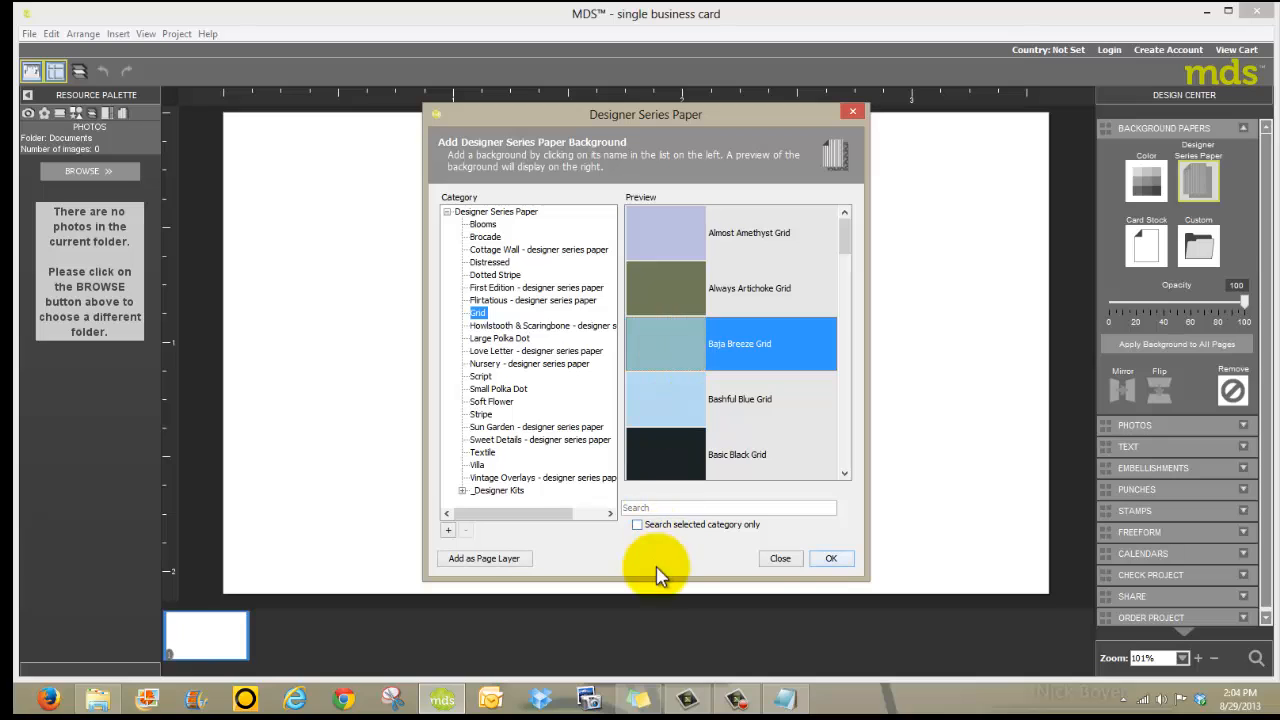
left_click(831, 560)
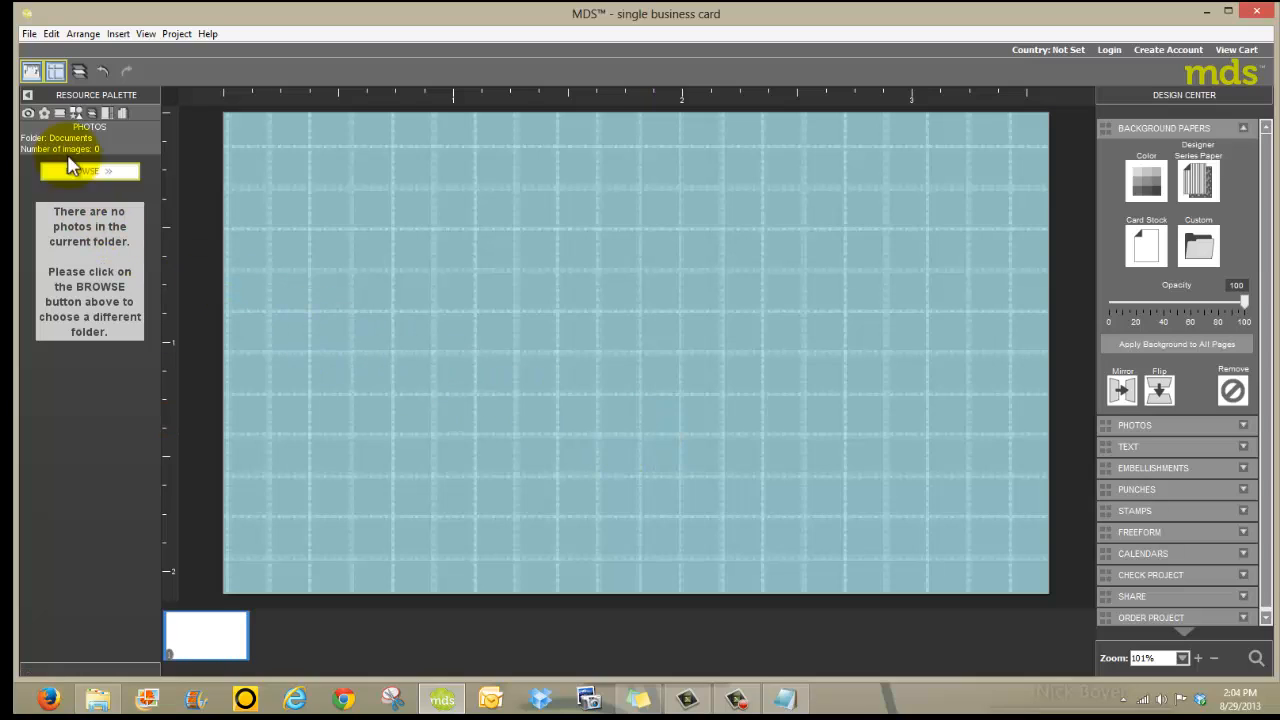
Add the Baroque Motifs flourish stamp to the card and set its width to 1 inch
left_click(61, 115)
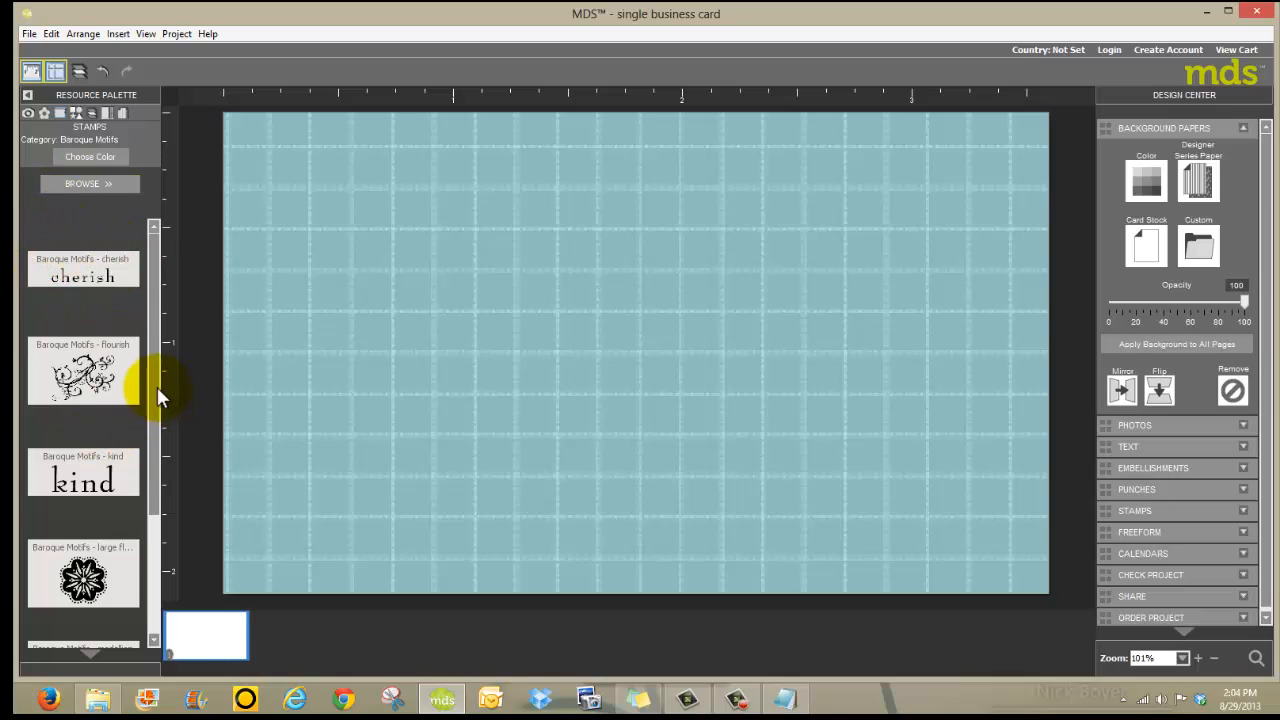
left_click_drag(157, 387, 810, 390)
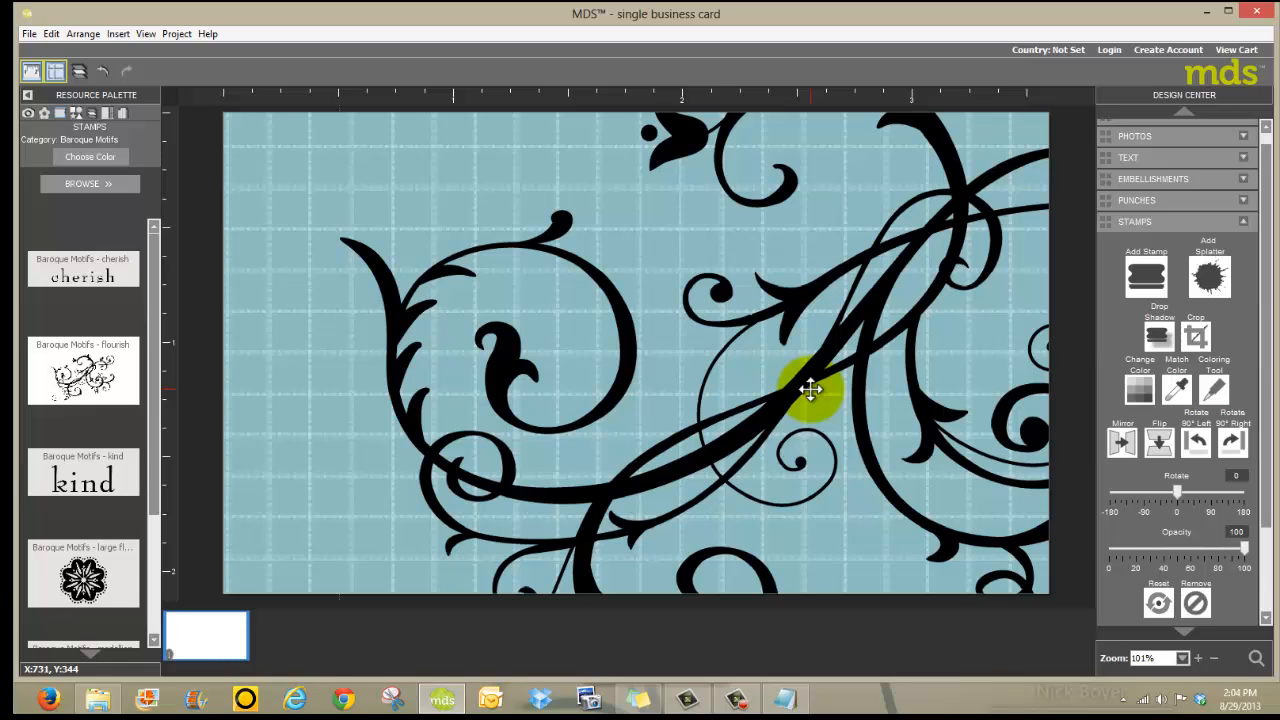
right_click(801, 376)
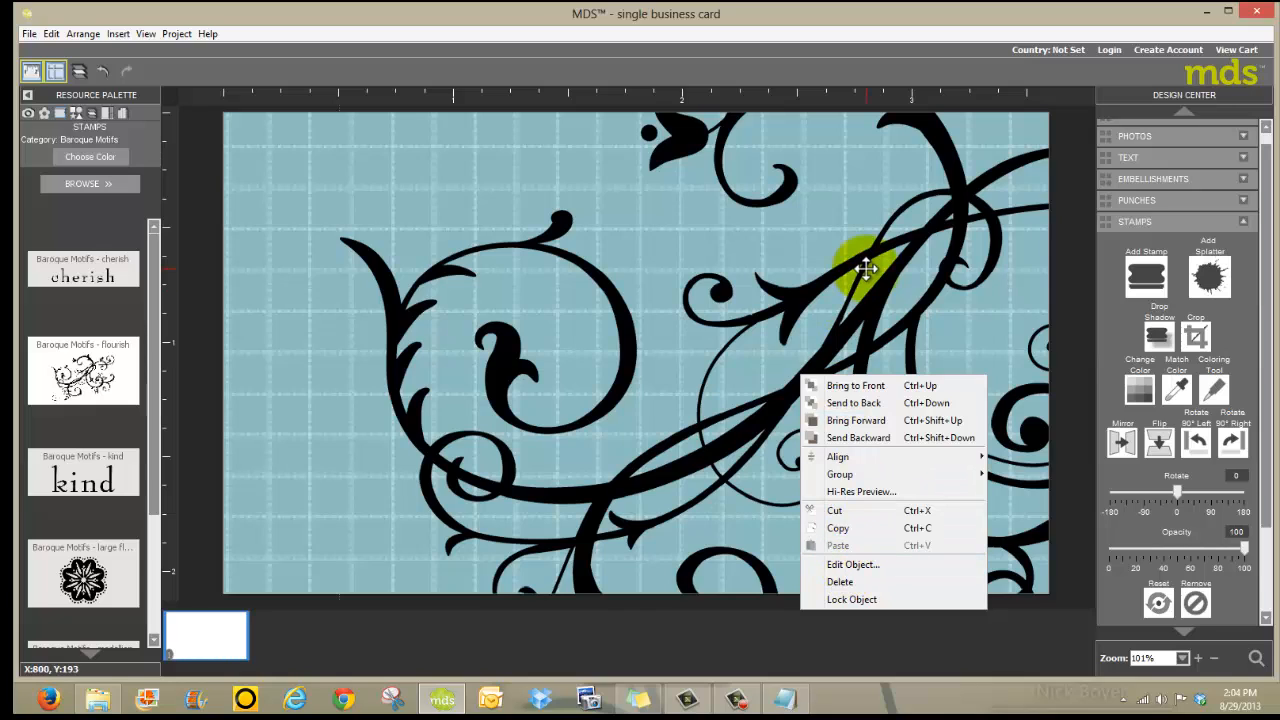
left_click(771, 349)
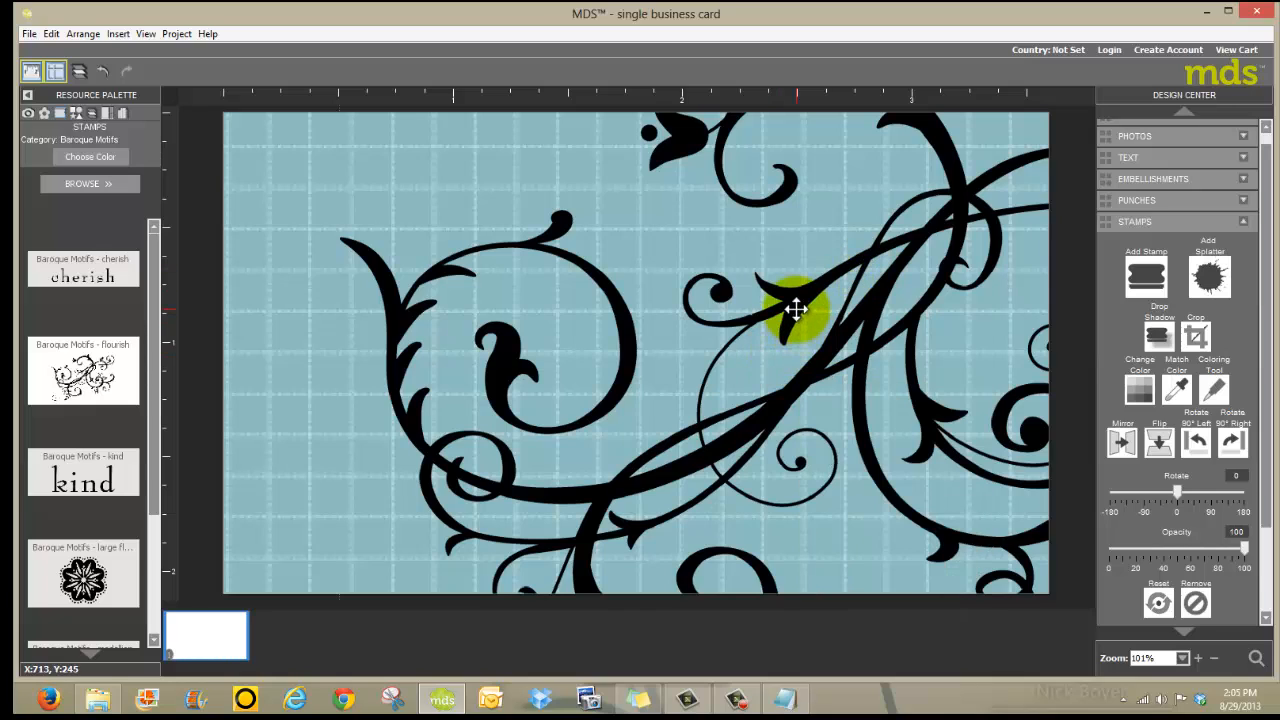
right_click(797, 313)
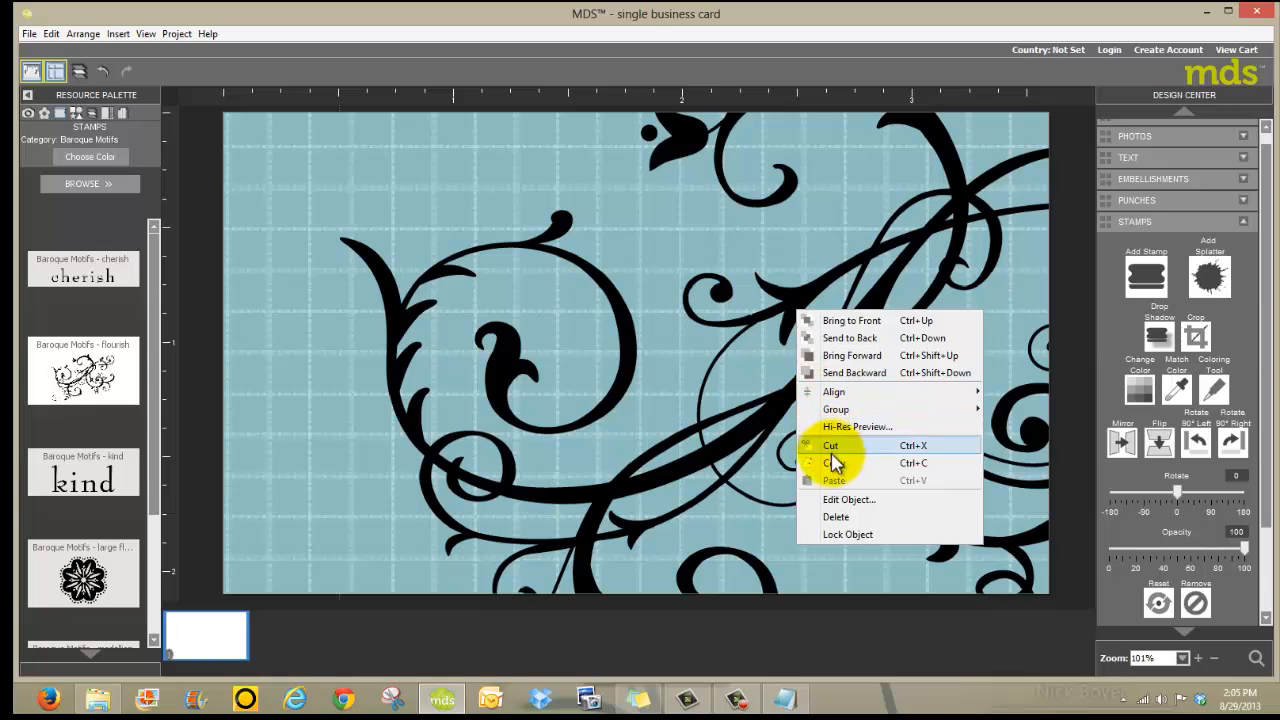
left_click(845, 500)
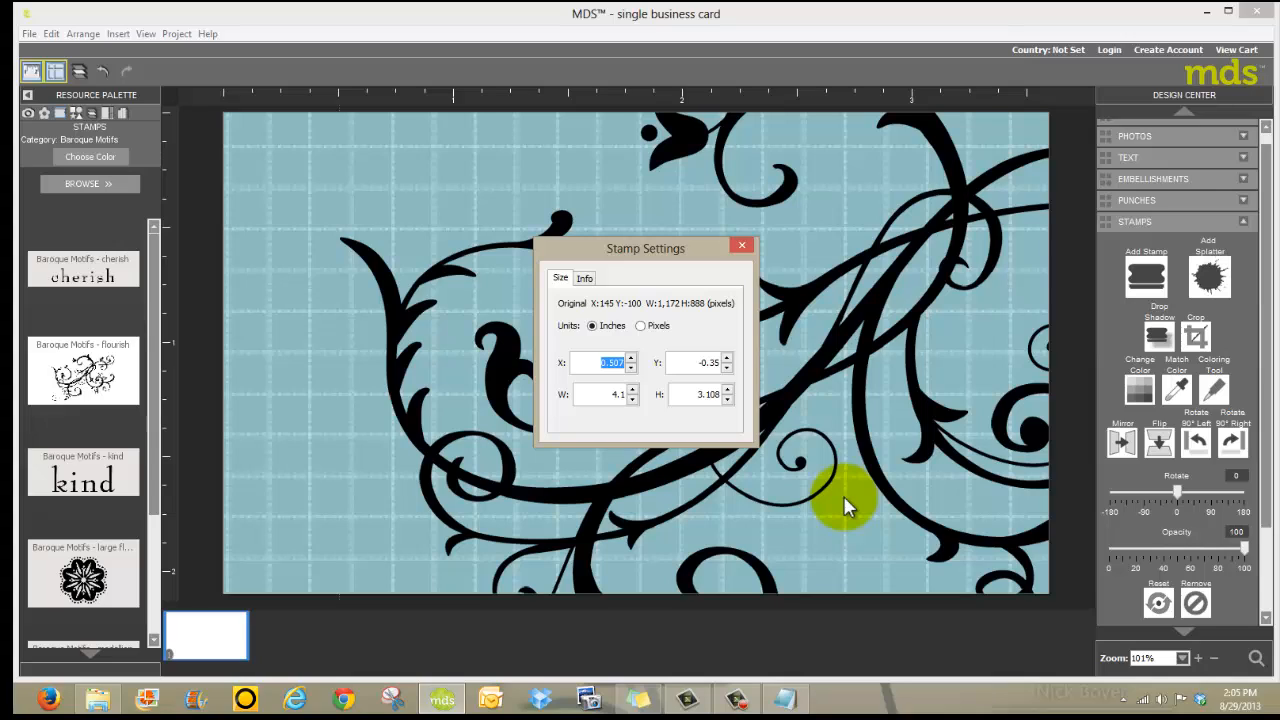
double_click(618, 394)
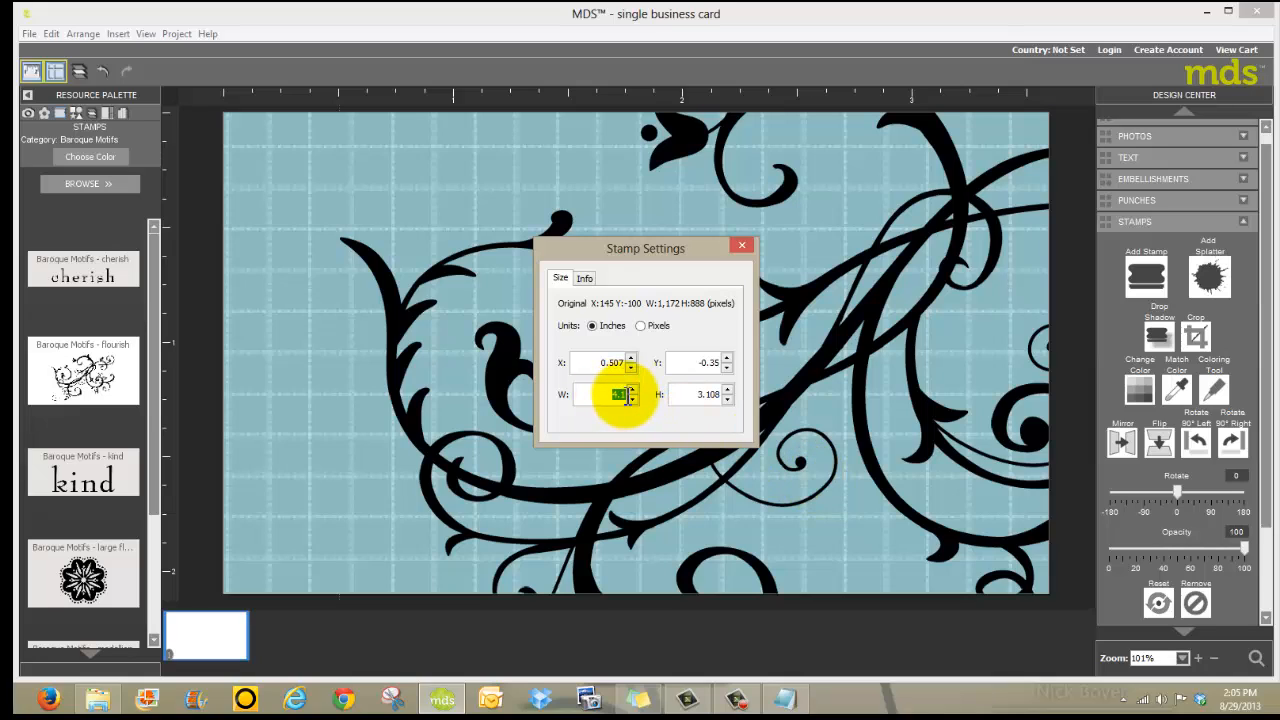
type("1")
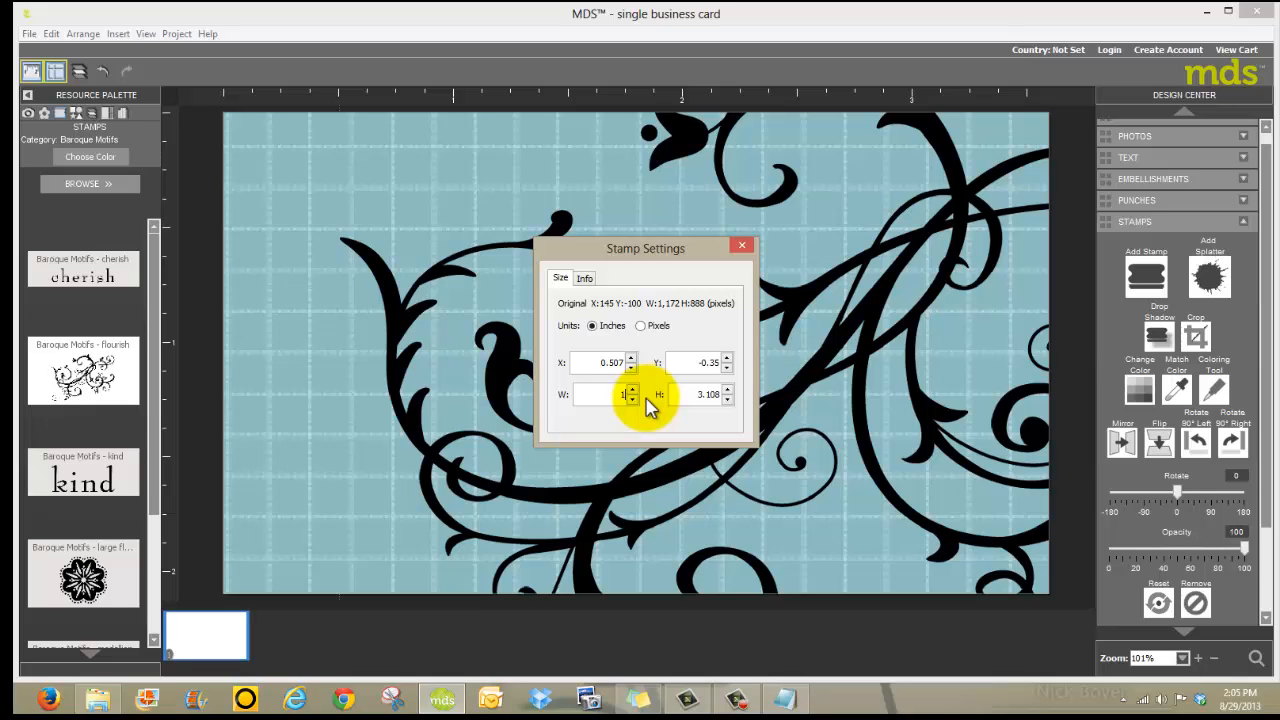
key("Return")
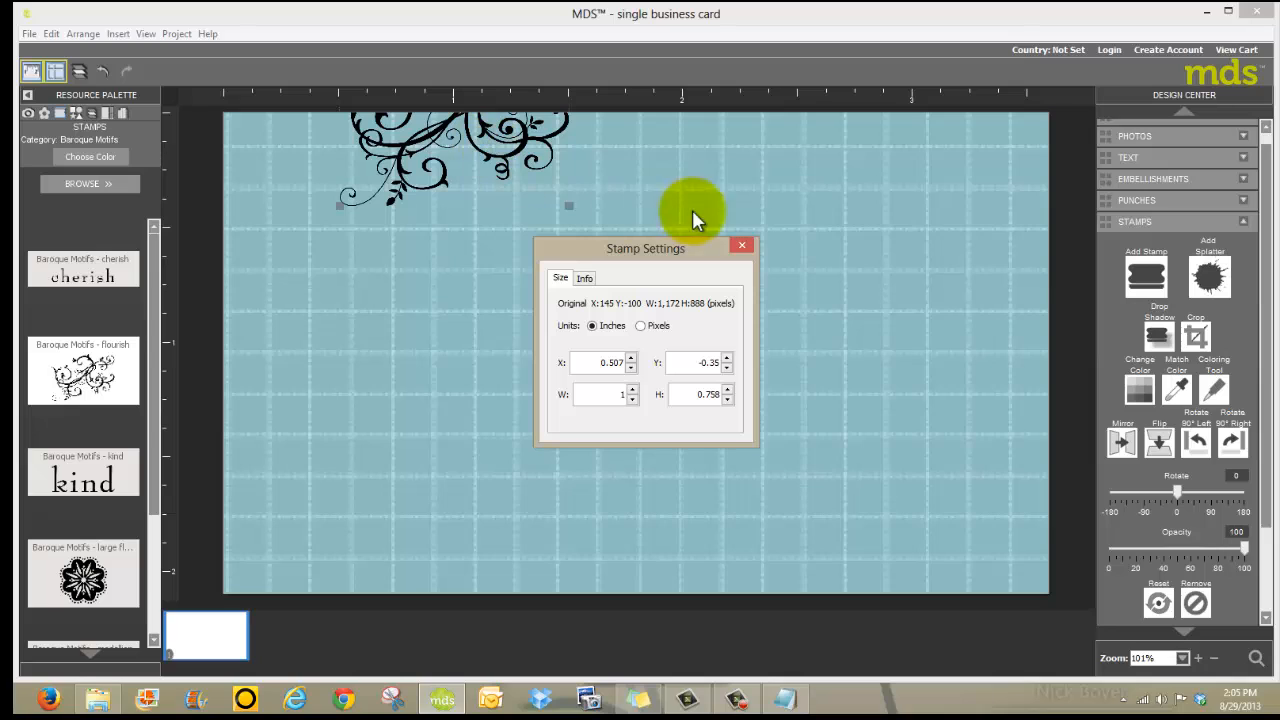
left_click(743, 246)
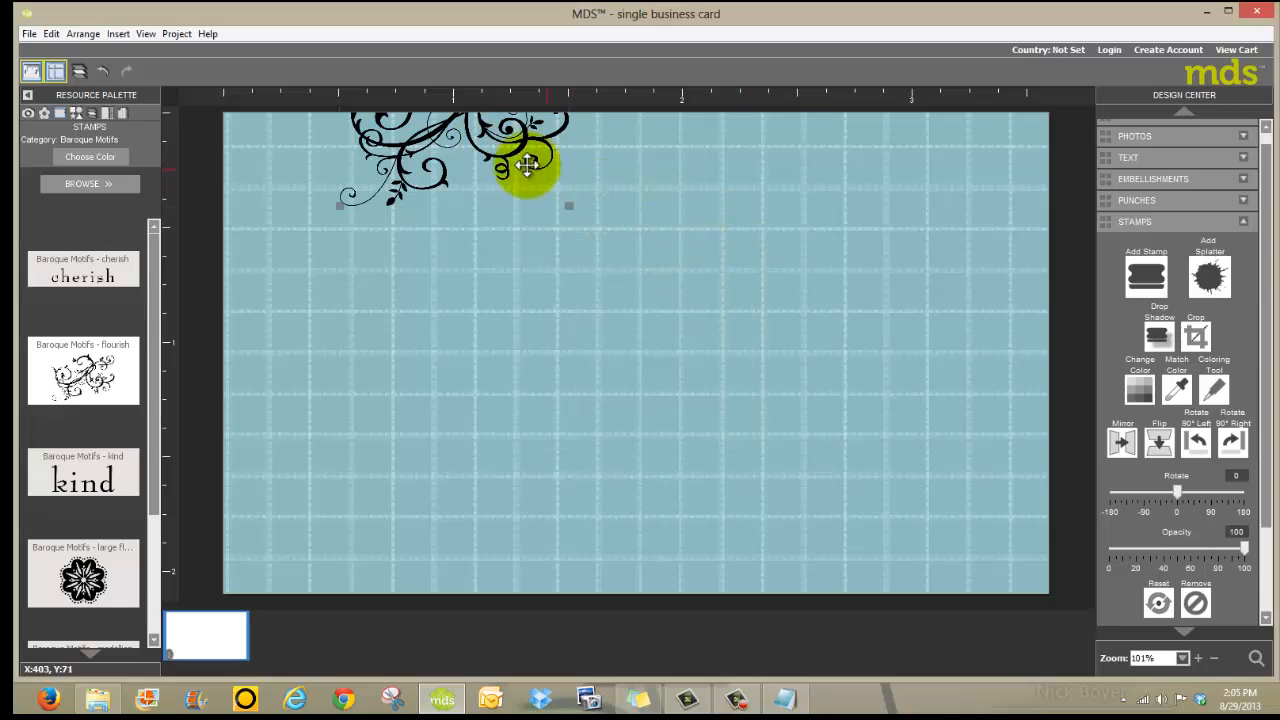
Move the flourish to the card's lower-right corner and enlarge it to about 537 by 408 pixels
left_click_drag(507, 163, 970, 550)
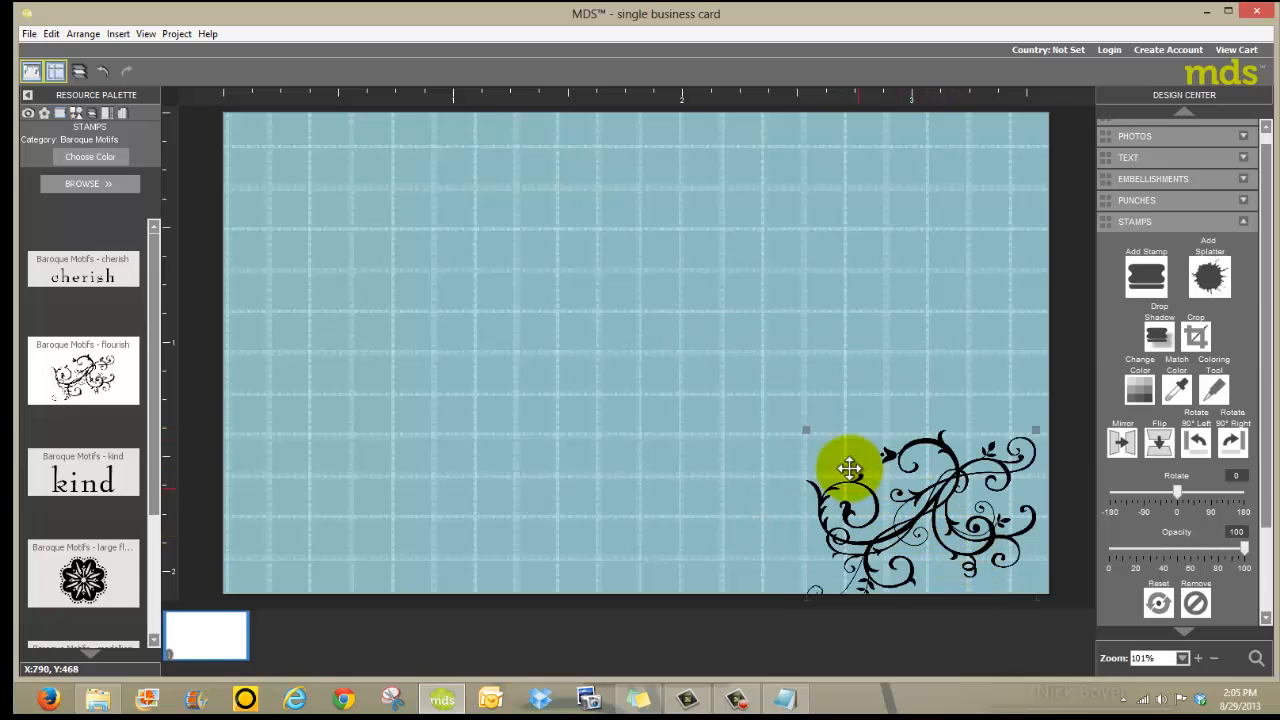
left_click_drag(805, 430, 712, 358)
left_click_drag(903, 458, 940, 535)
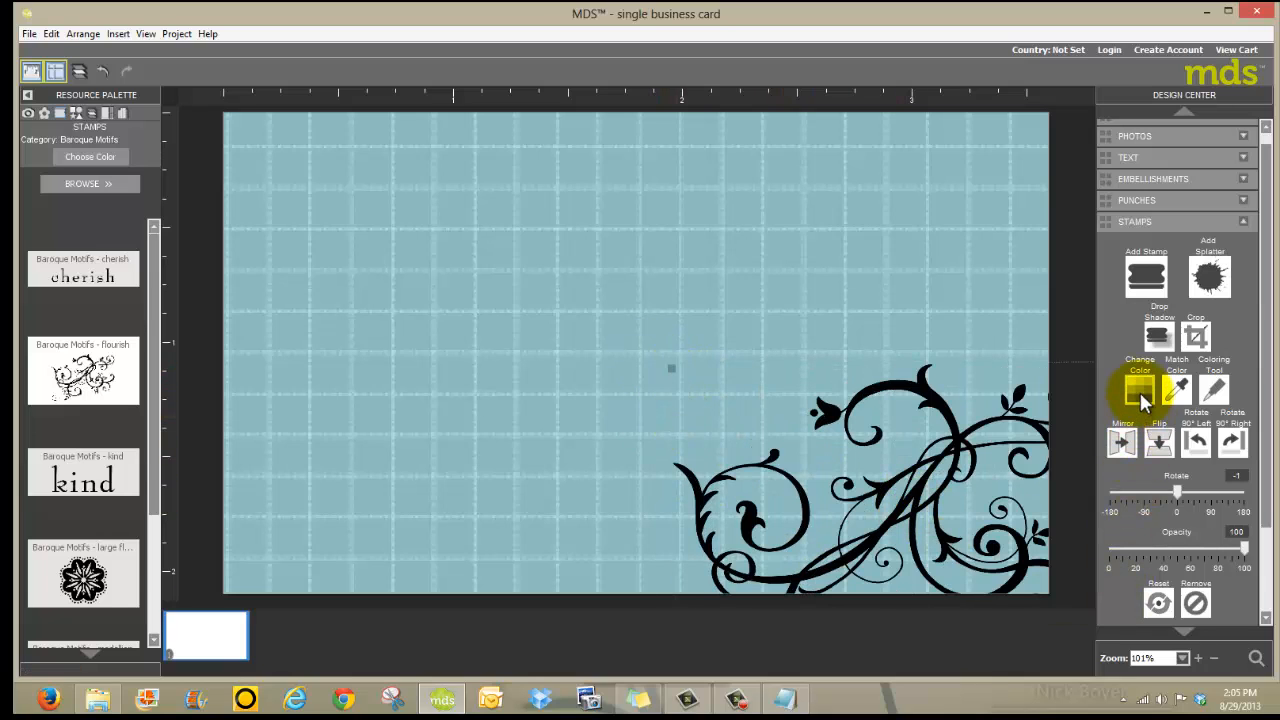
Recolour the flourish white at 55 percent opacity and adjust it slightly larger and further left
left_click(1140, 391)
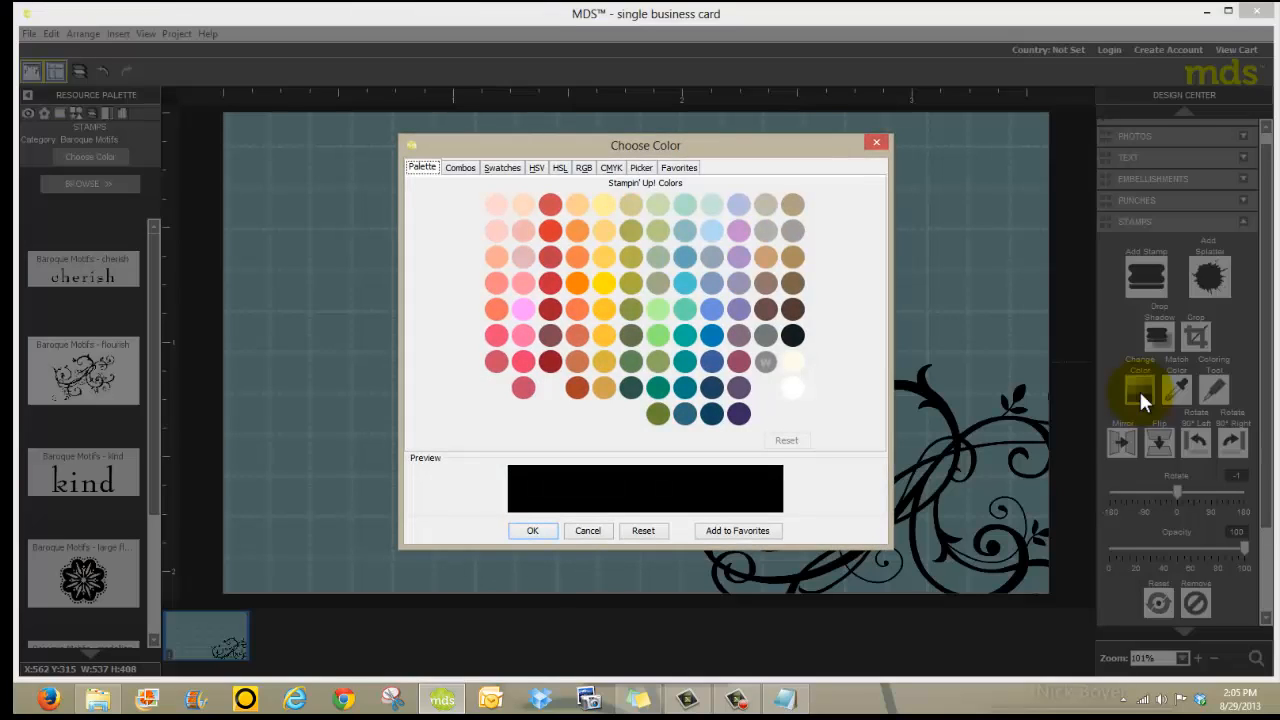
left_click(796, 391)
left_click(540, 530)
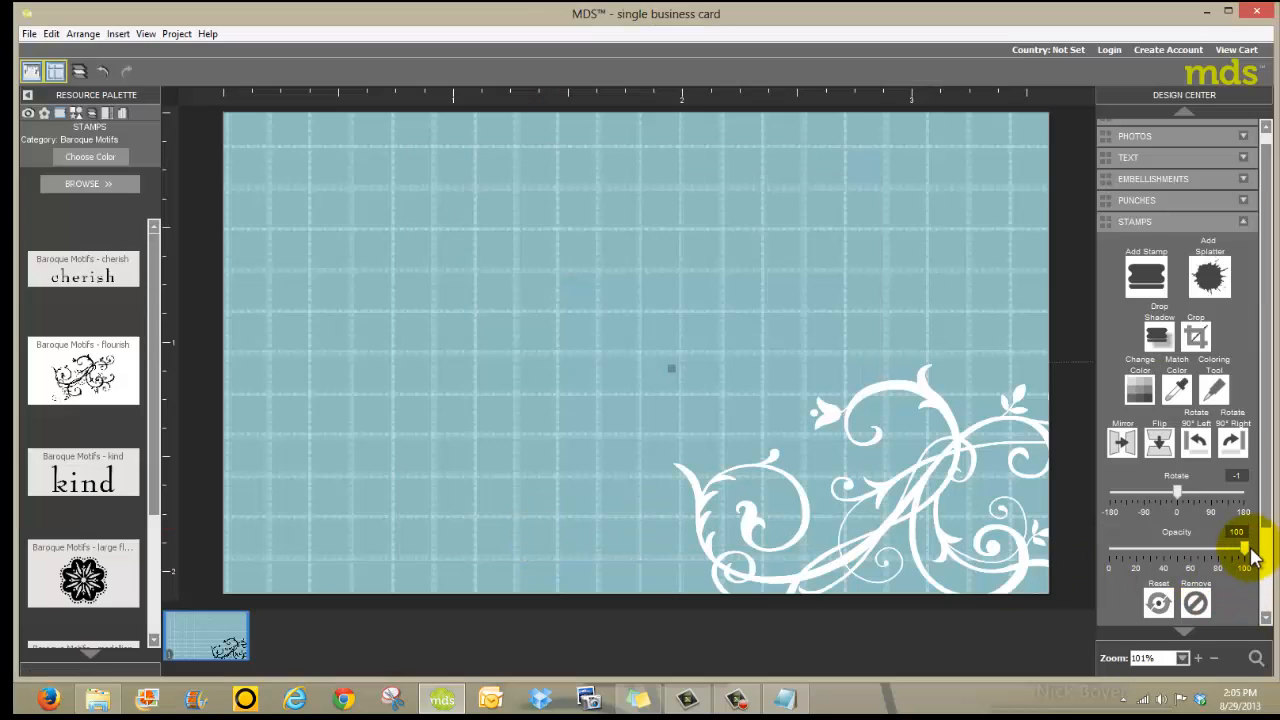
left_click_drag(1246, 550, 1184, 553)
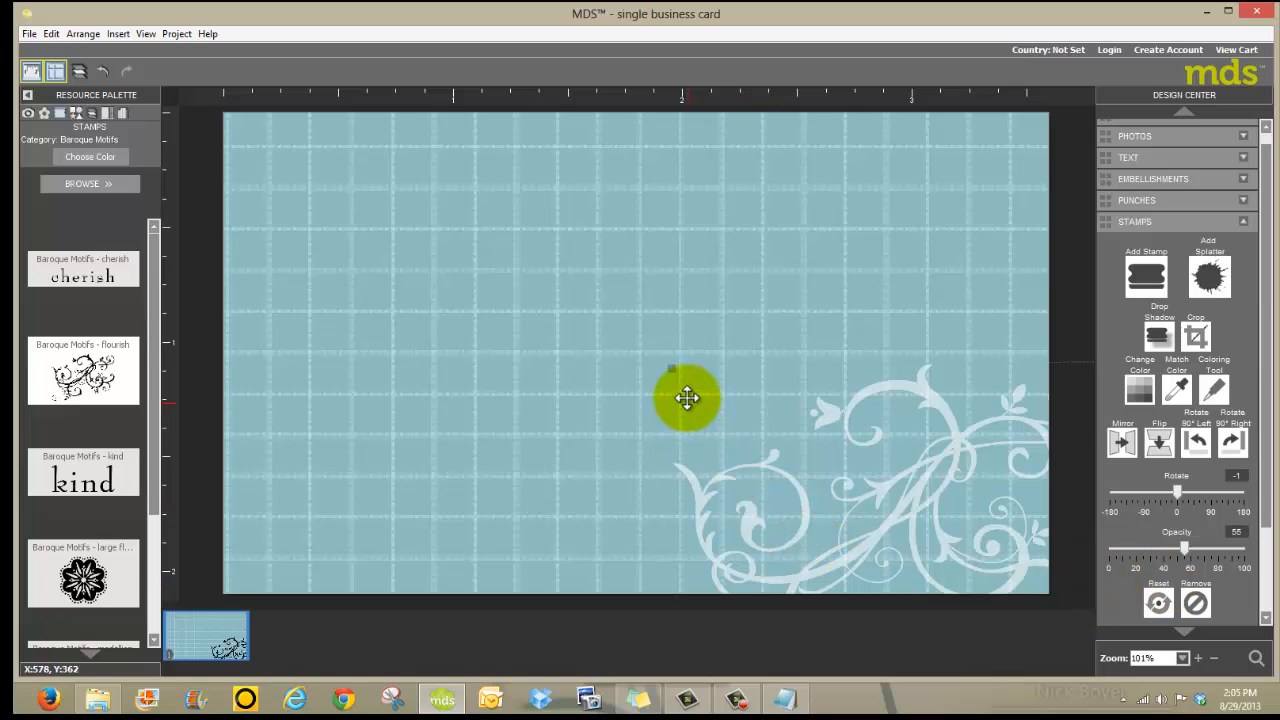
left_click_drag(687, 398, 647, 392)
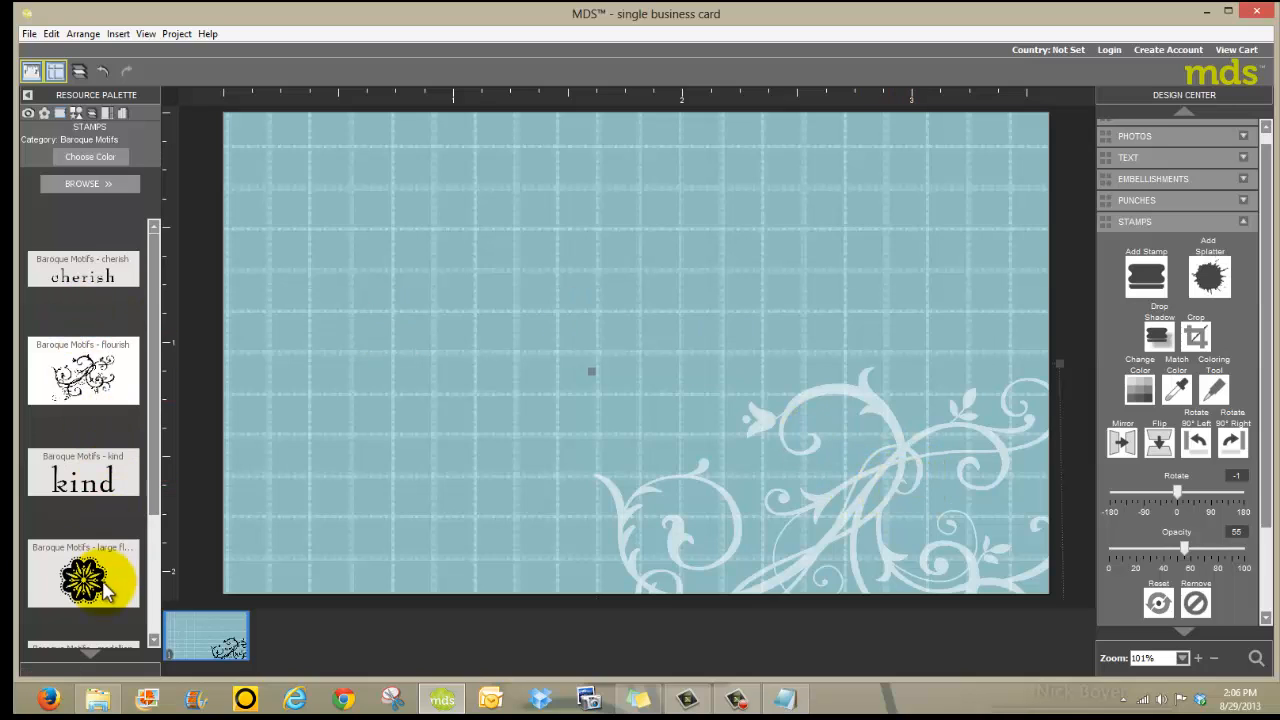
Place the Baroque Motifs large flower stamp near the card's upper-right corner, shrunk to about 213 by 213 pixels
left_click_drag(100, 588, 923, 238)
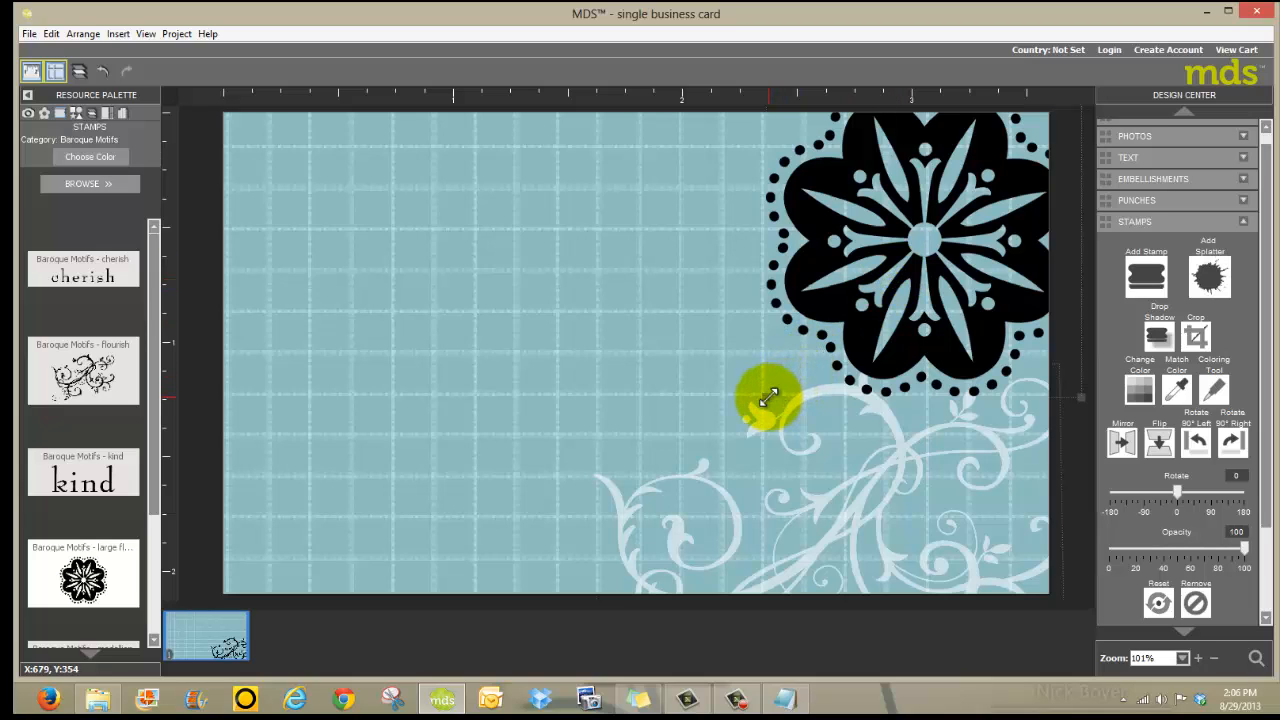
left_click_drag(768, 397, 854, 307)
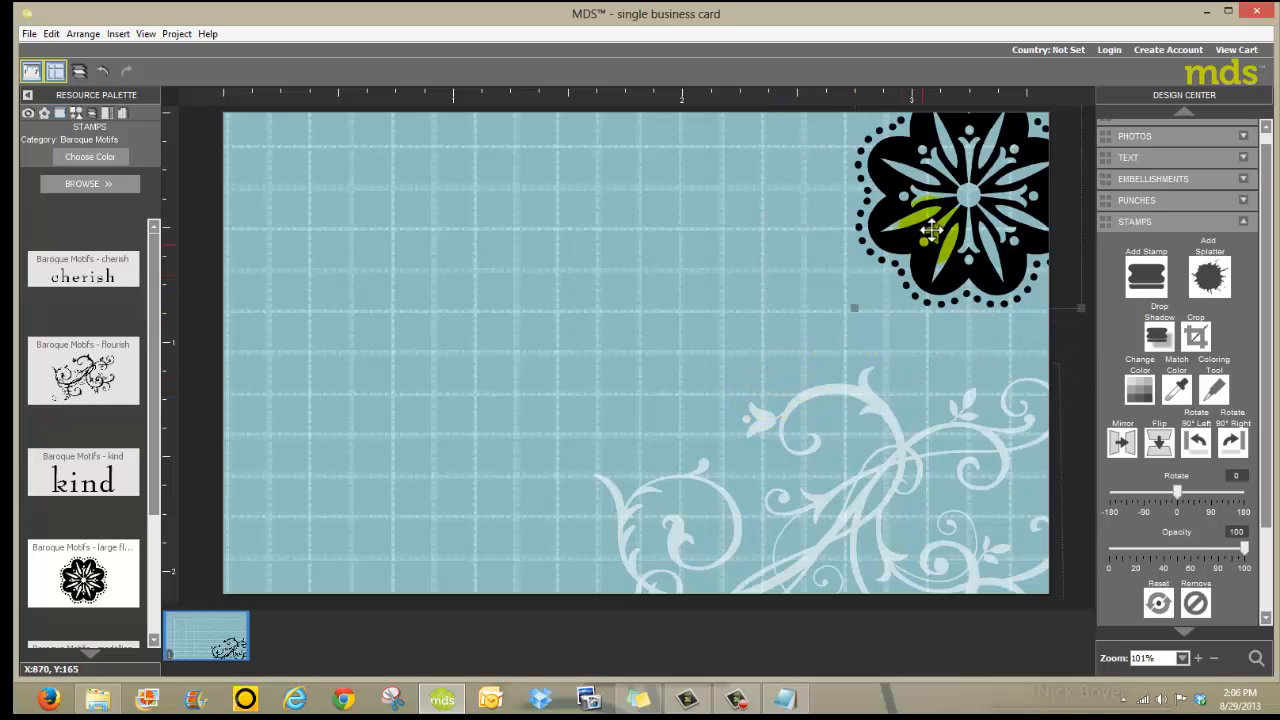
Recolour the large flower white at 62 percent opacity and shift it slightly toward the card's right edge
left_click(1140, 390)
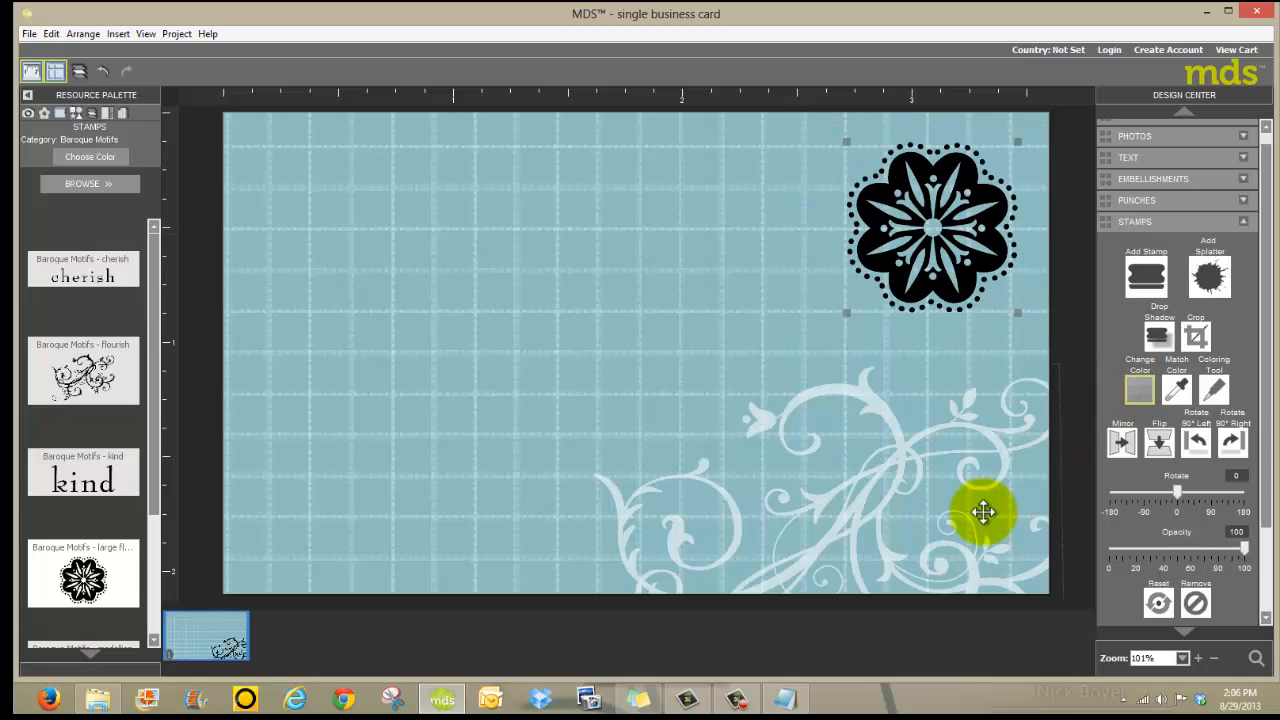
left_click(792, 388)
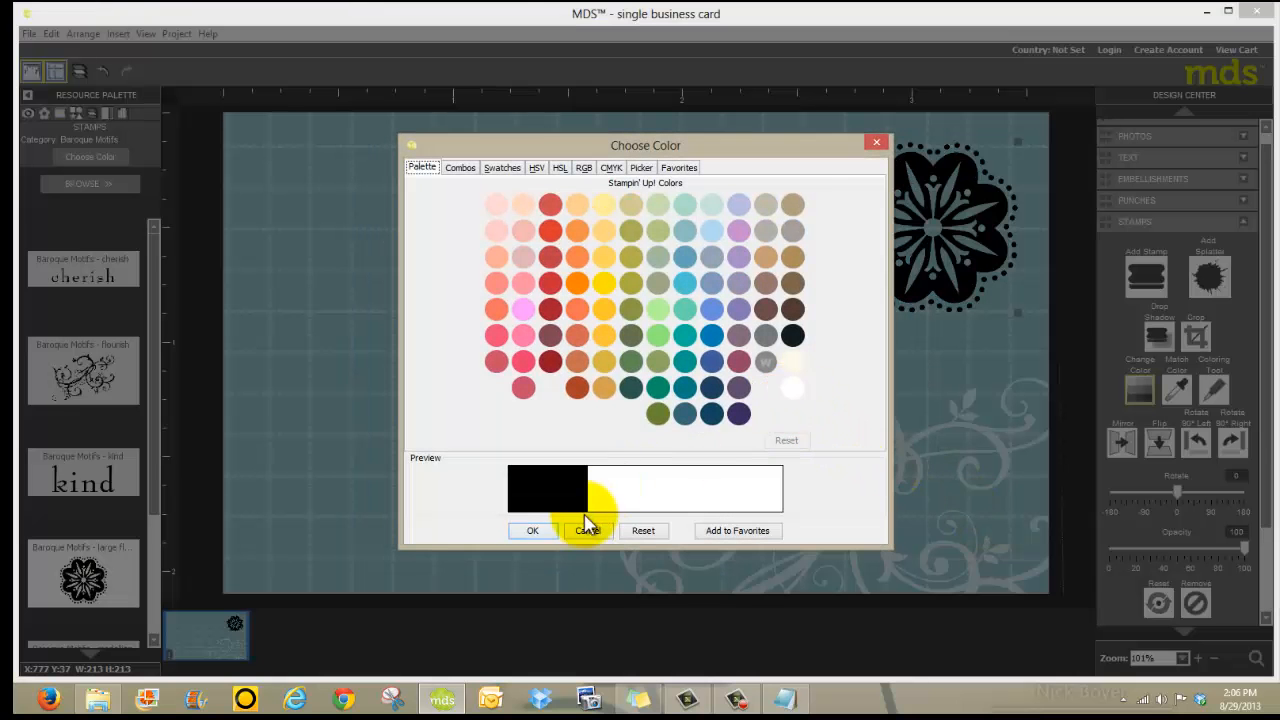
left_click(532, 532)
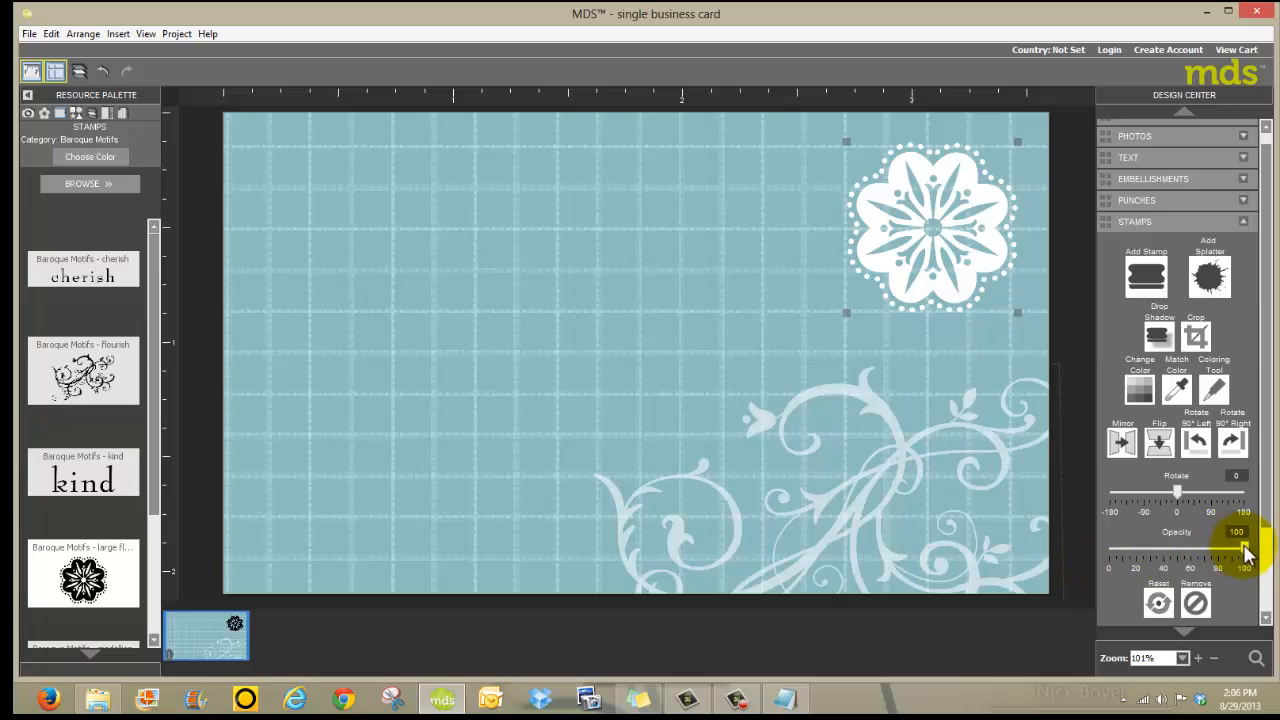
left_click_drag(1245, 553, 1193, 553)
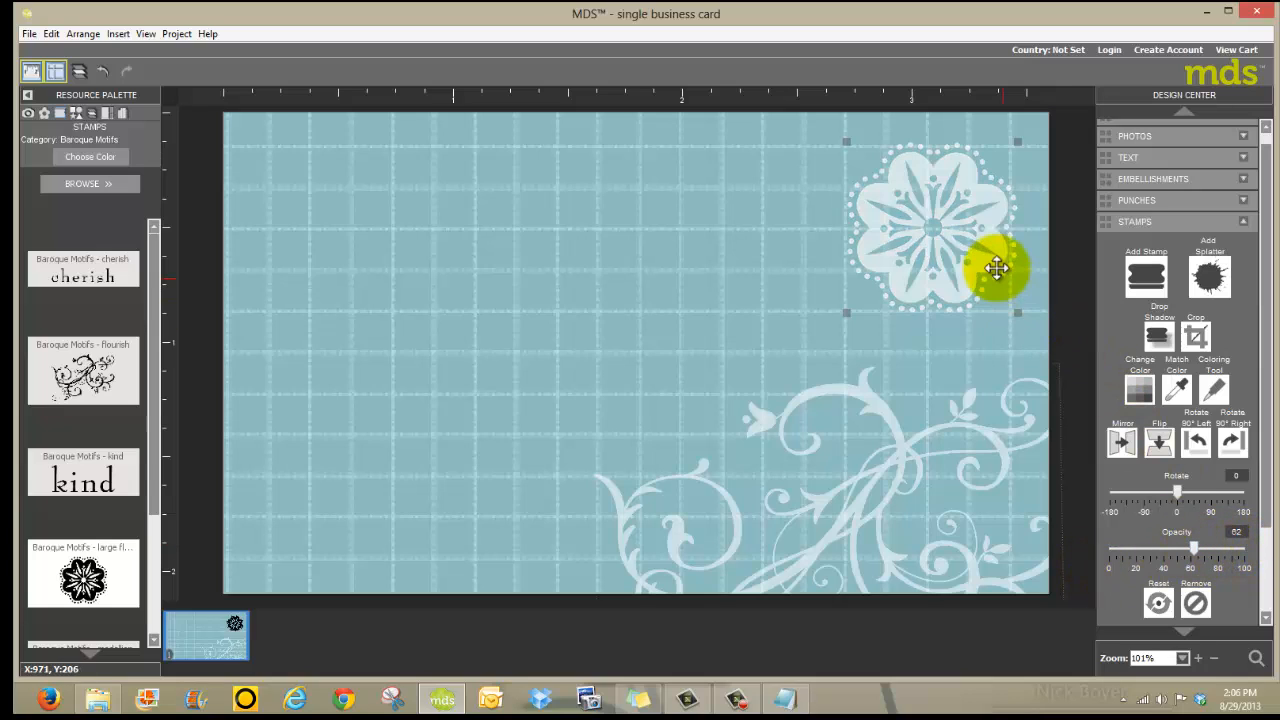
left_click_drag(1008, 260, 1020, 256)
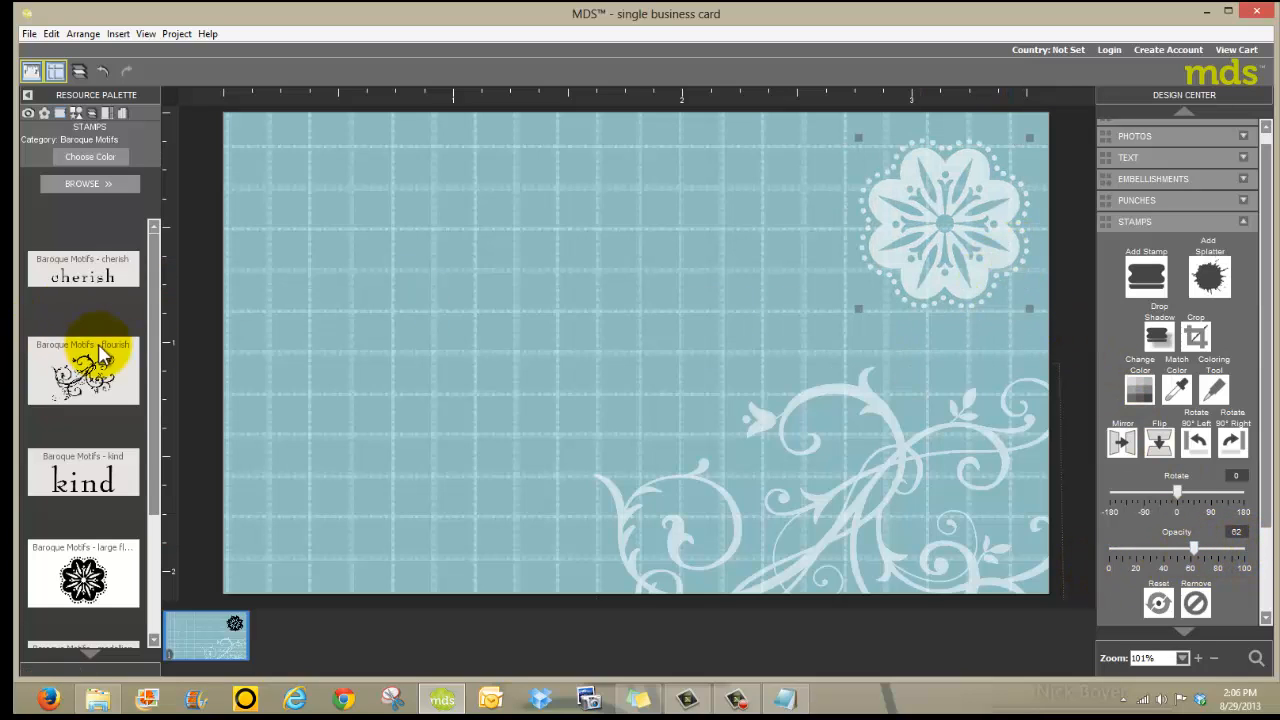
Place the Baroque Motifs small flower stamp above the card's centre at about 185 by 185 pixels, recoloured to the background's muted teal
scroll(113, 550, "down", 1)
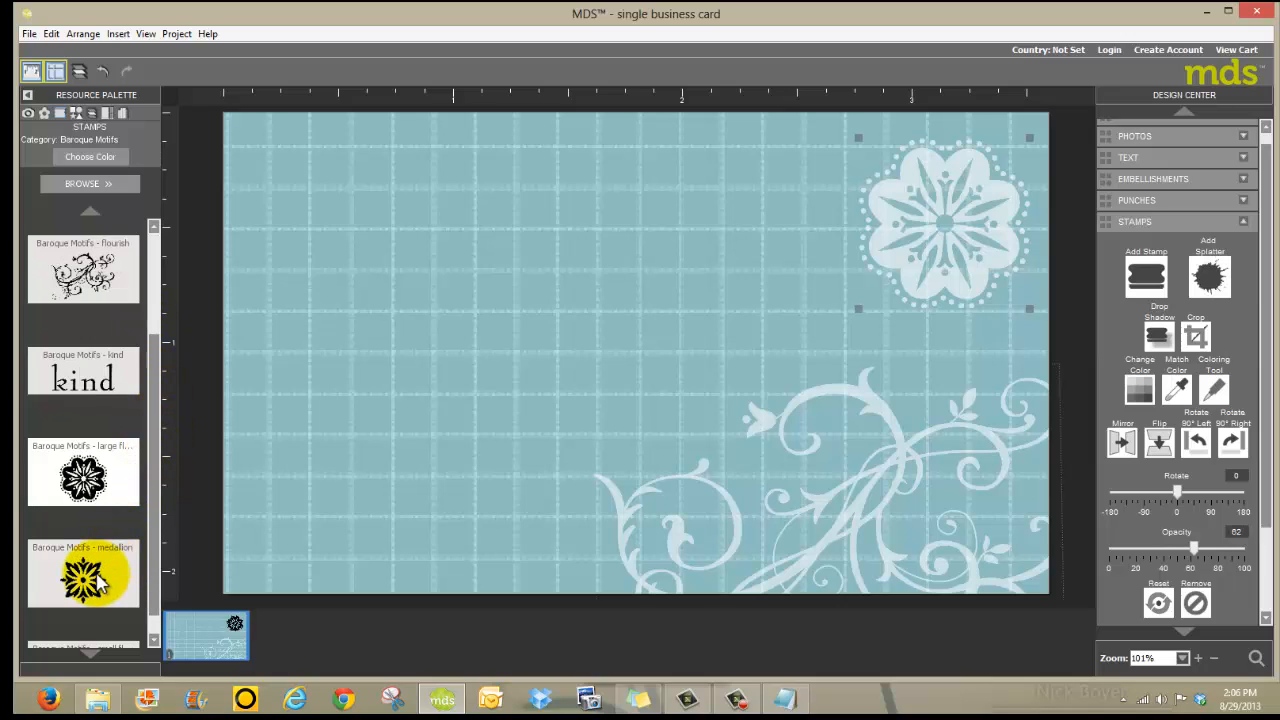
left_click_drag(157, 543, 589, 258)
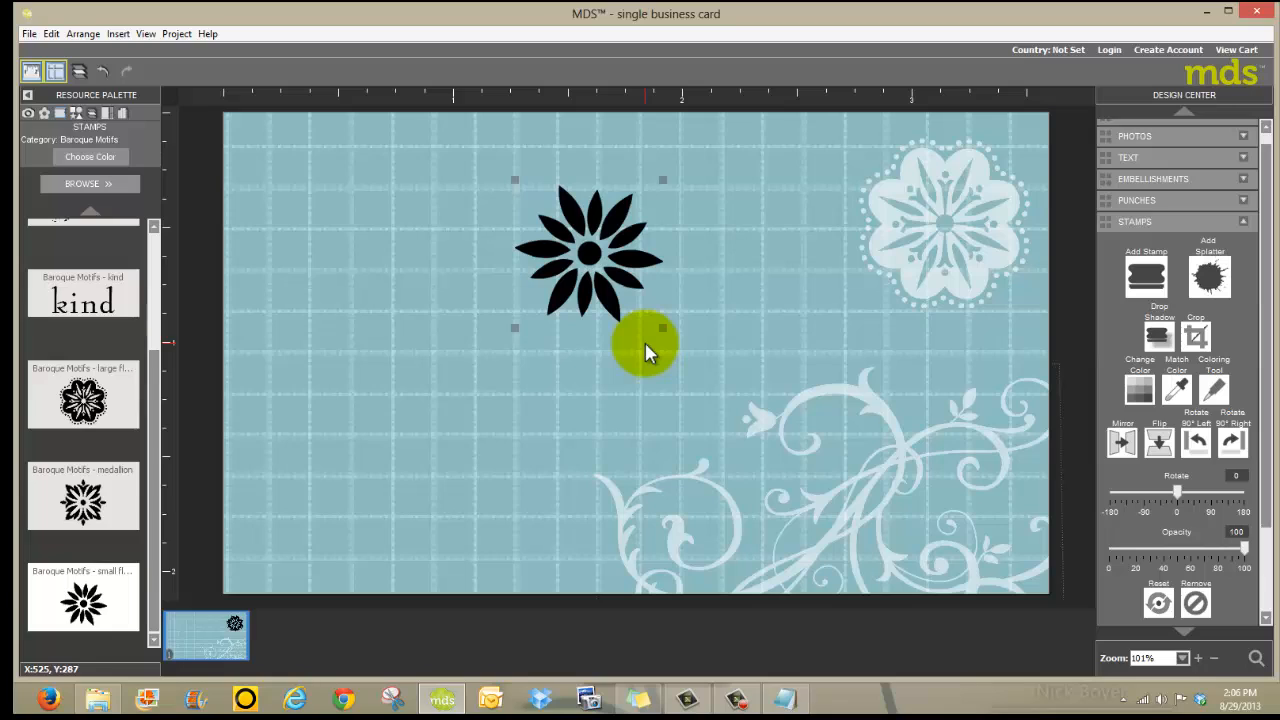
left_click(1140, 381)
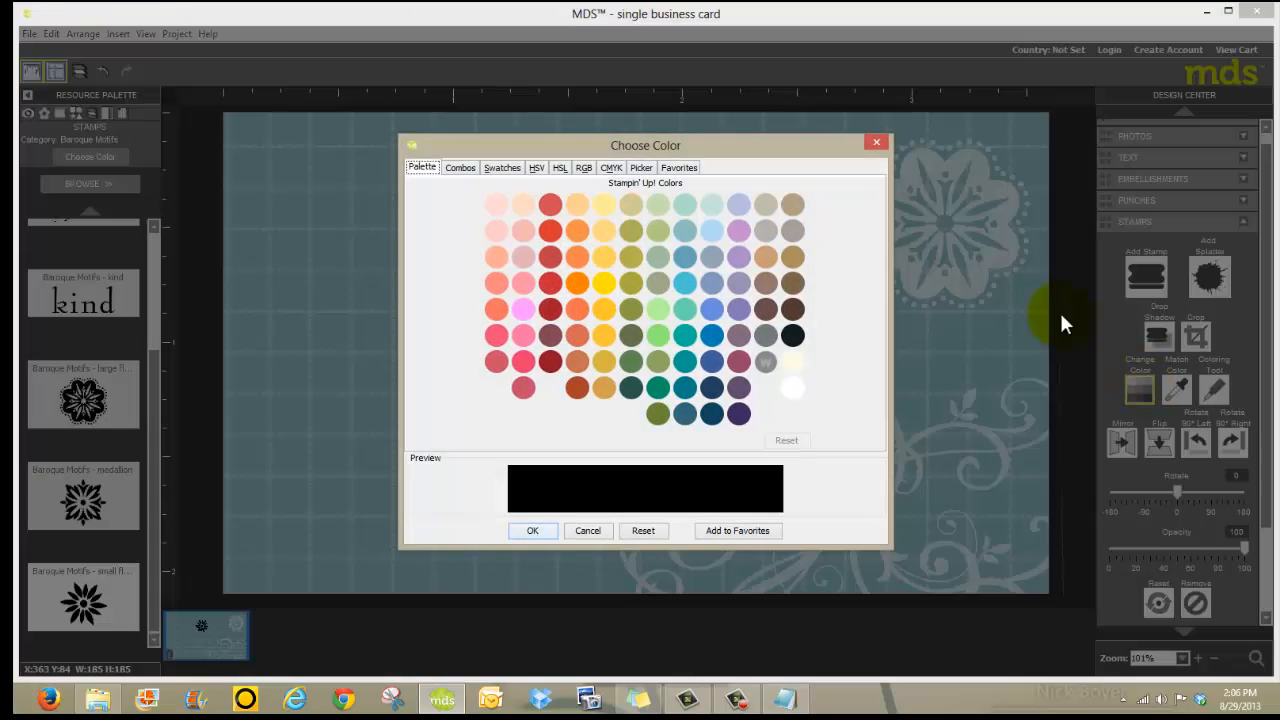
left_click(685, 252)
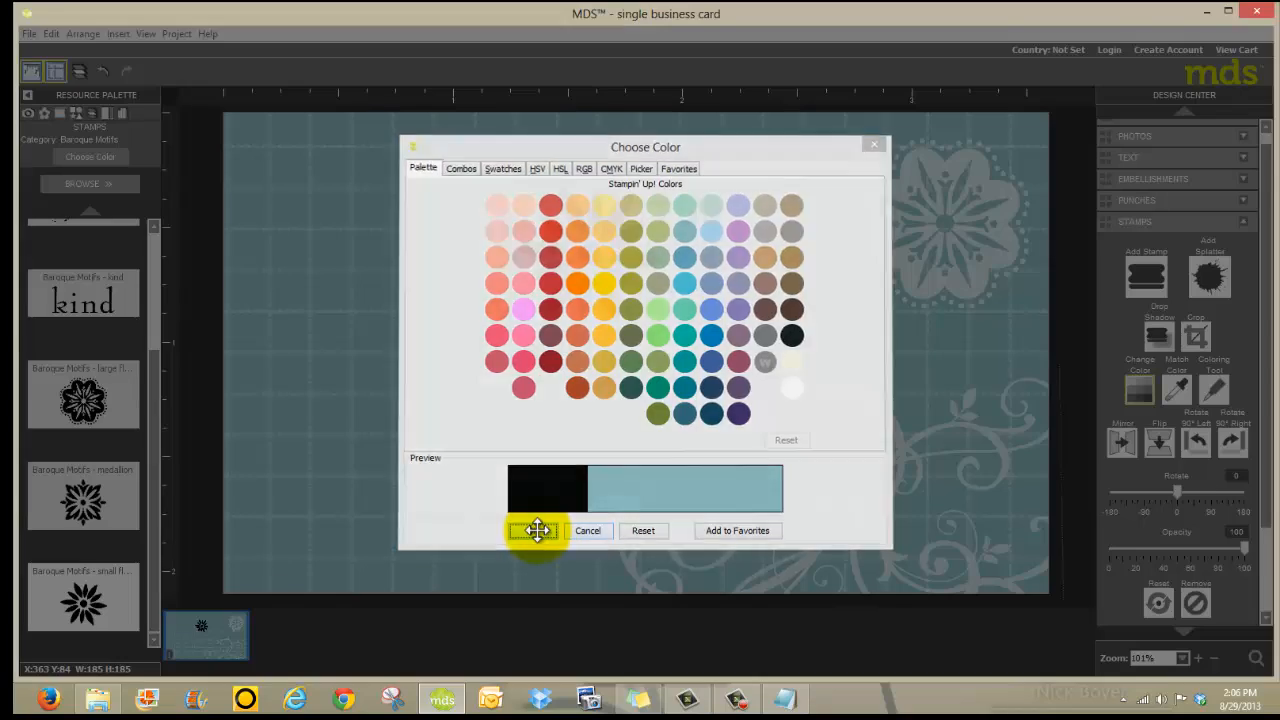
left_click(532, 530)
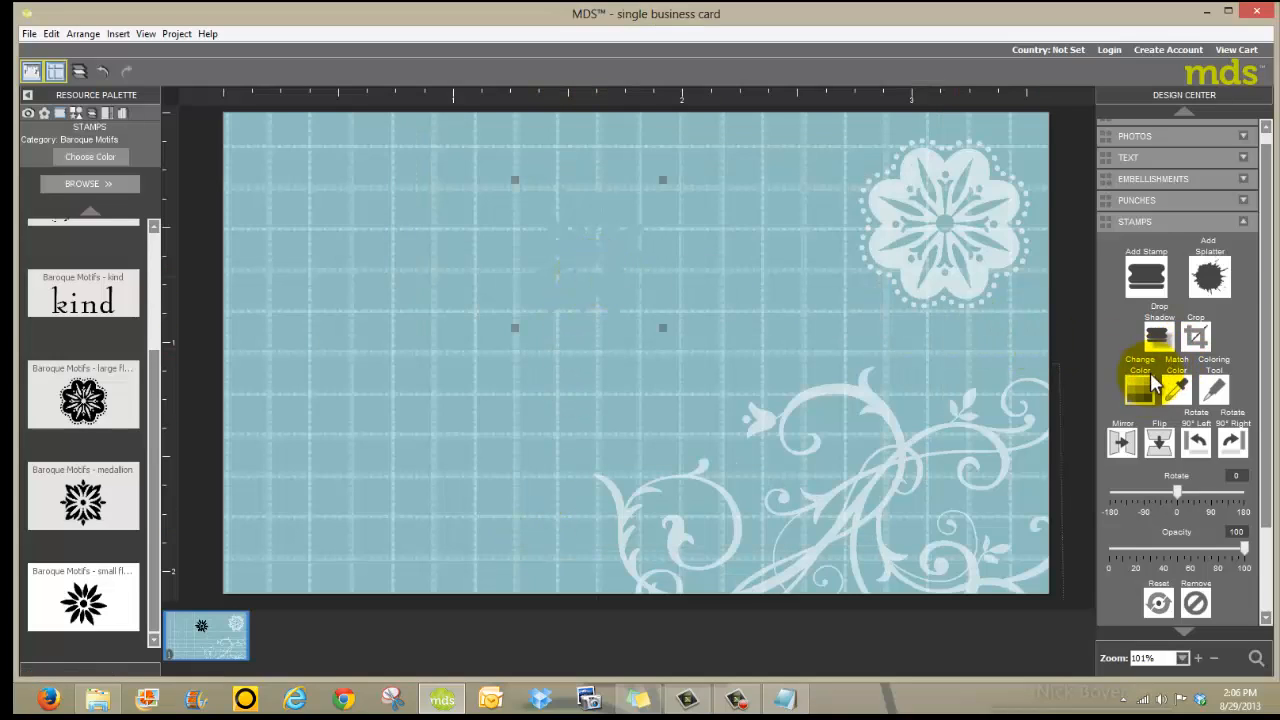
Apply a drop shadow to the small flower with 24 percent opacity and blur 8
left_click(1158, 337)
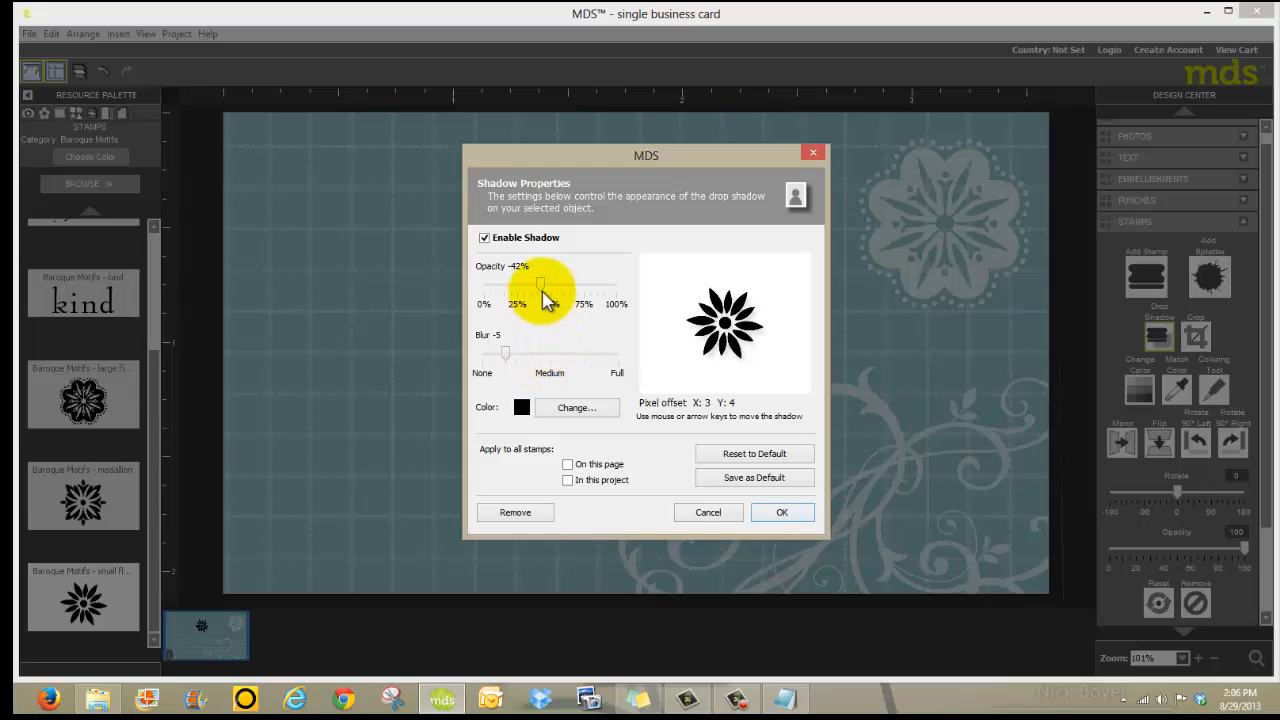
left_click_drag(543, 292, 530, 295)
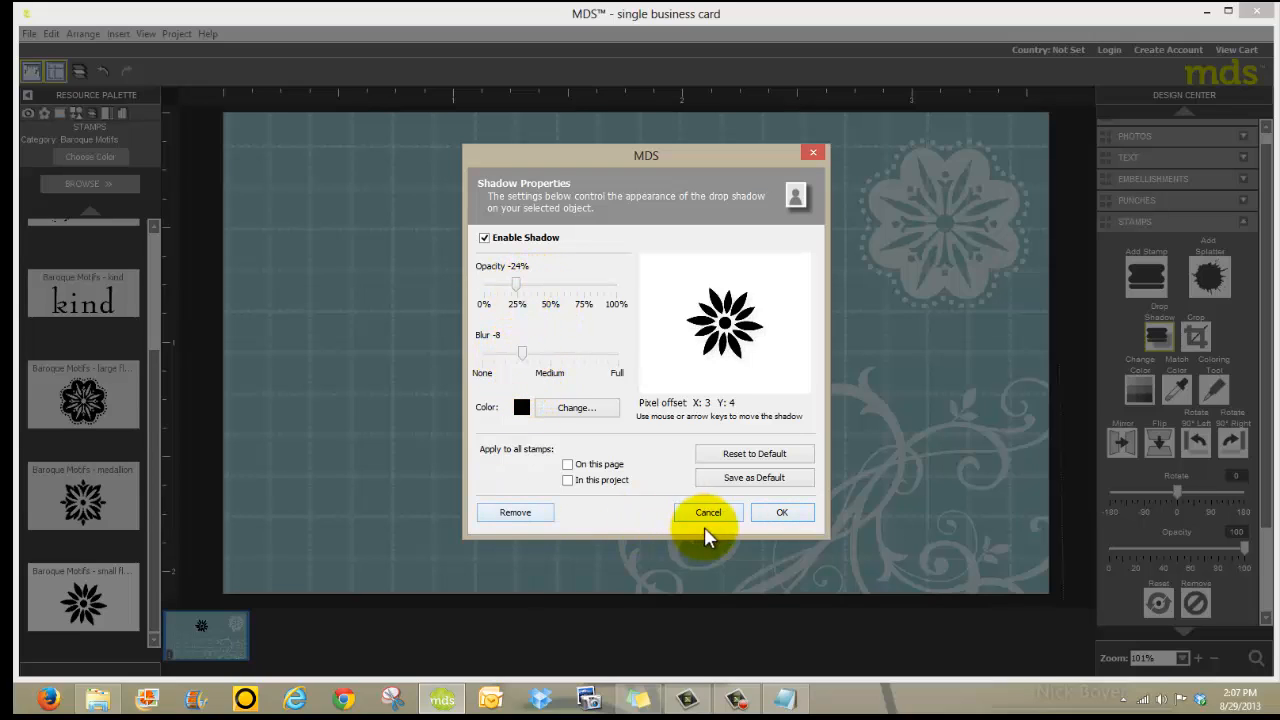
left_click(780, 512)
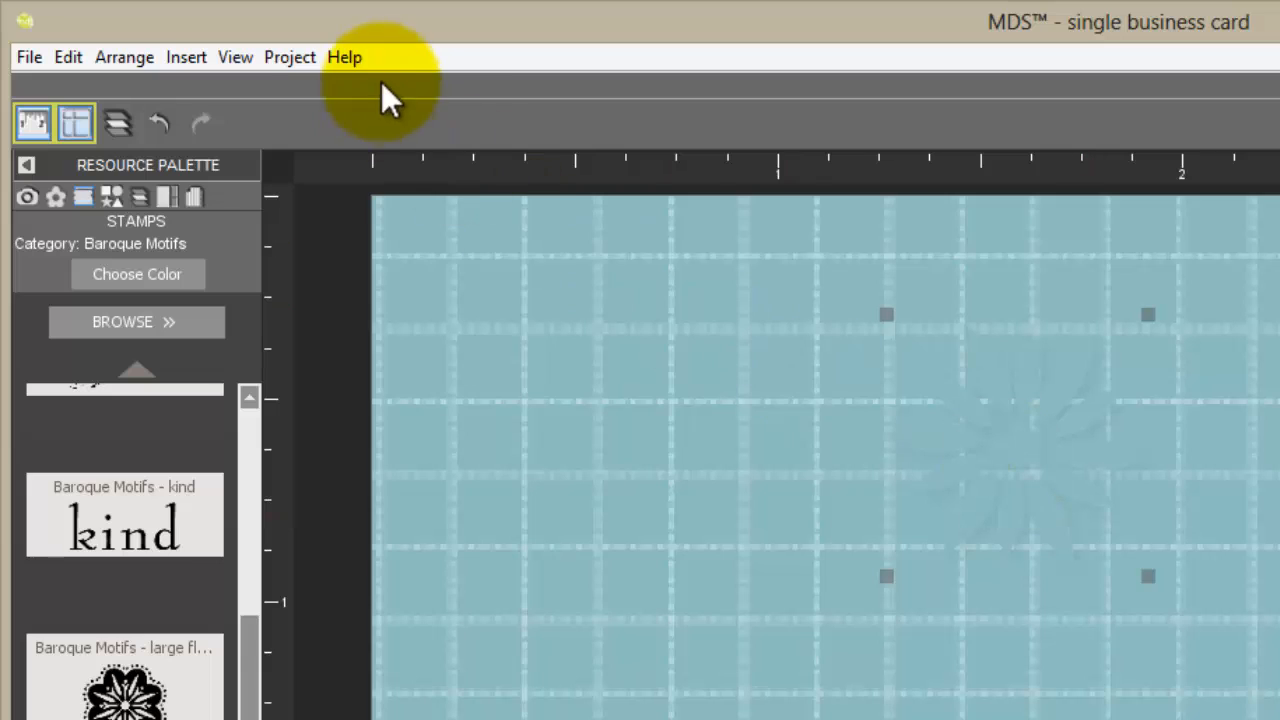
Copy the small flower and paste duplicates in place directly over it
left_click(68, 57)
left_click(123, 190)
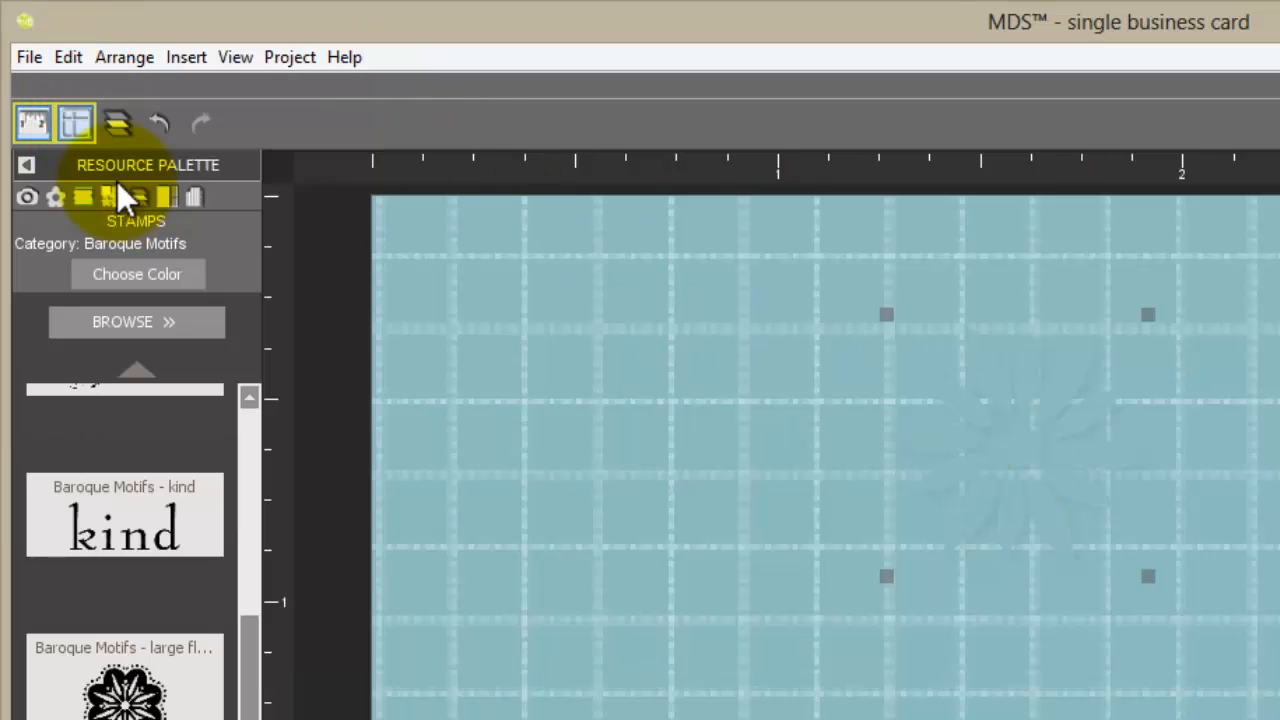
left_click(70, 60)
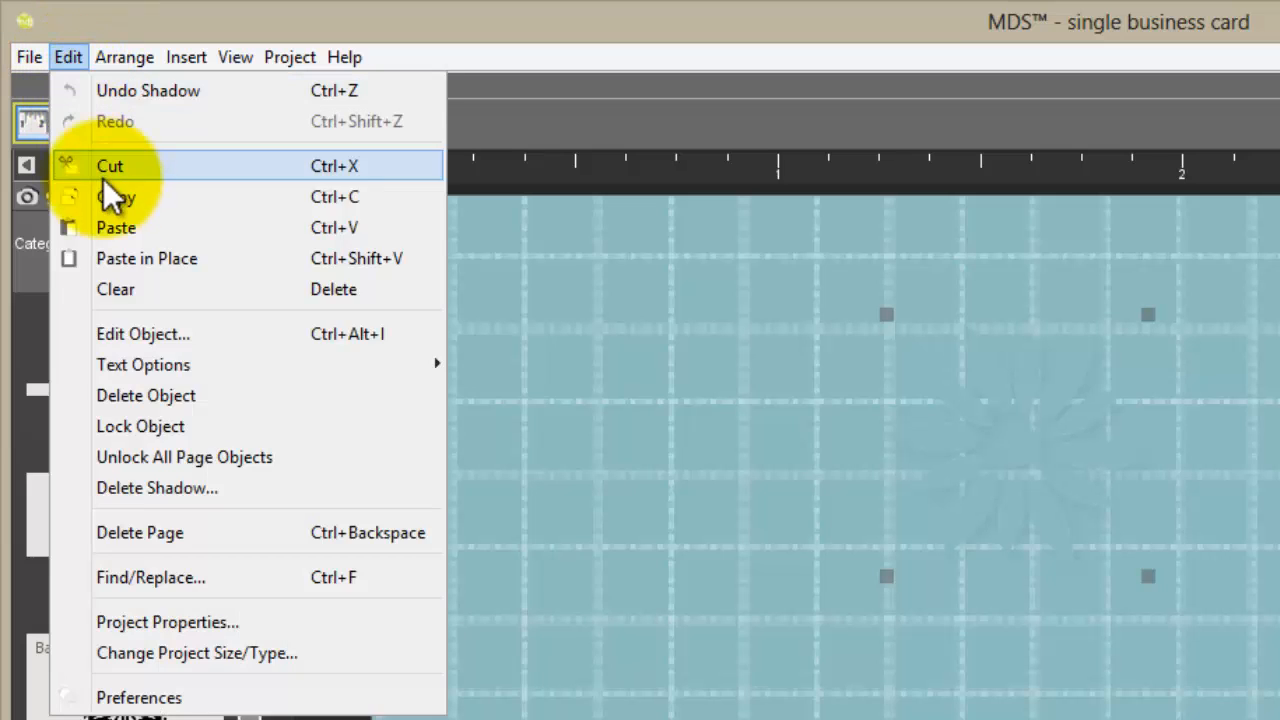
left_click(113, 257)
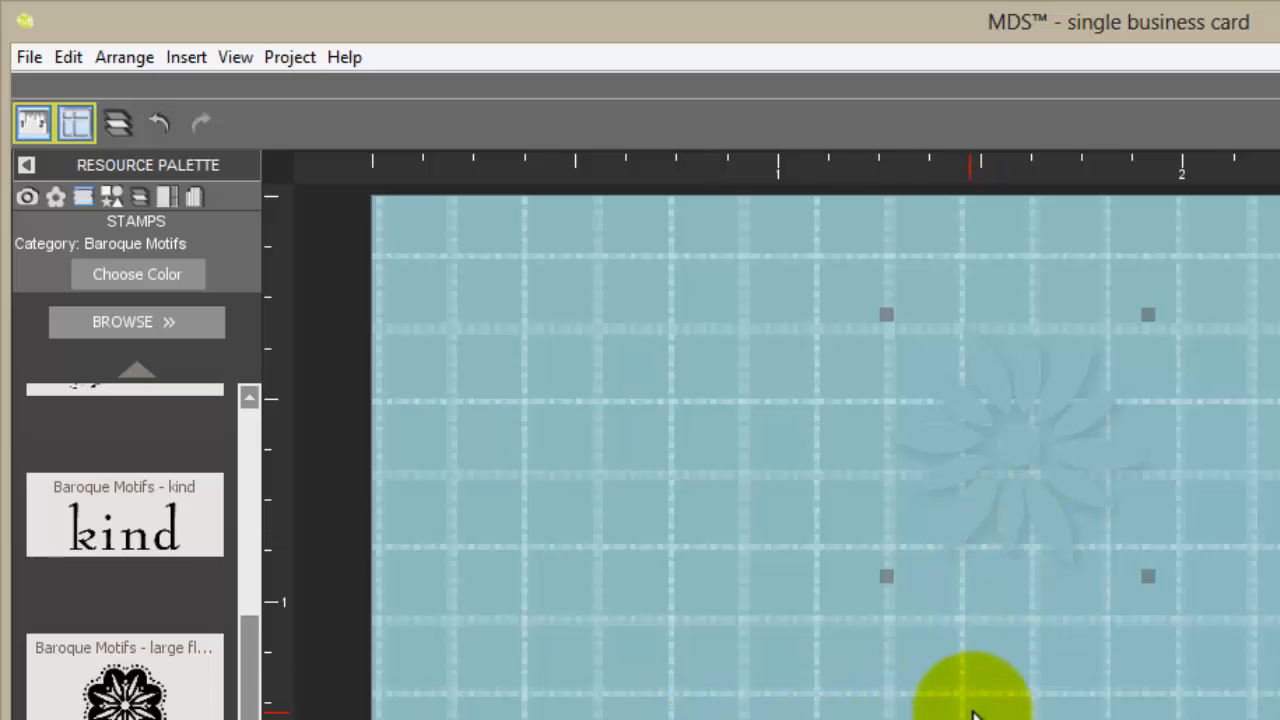
Group the stacked small flowers and move the group to the card's upper-left corner
left_click_drag(781, 294, 1214, 603)
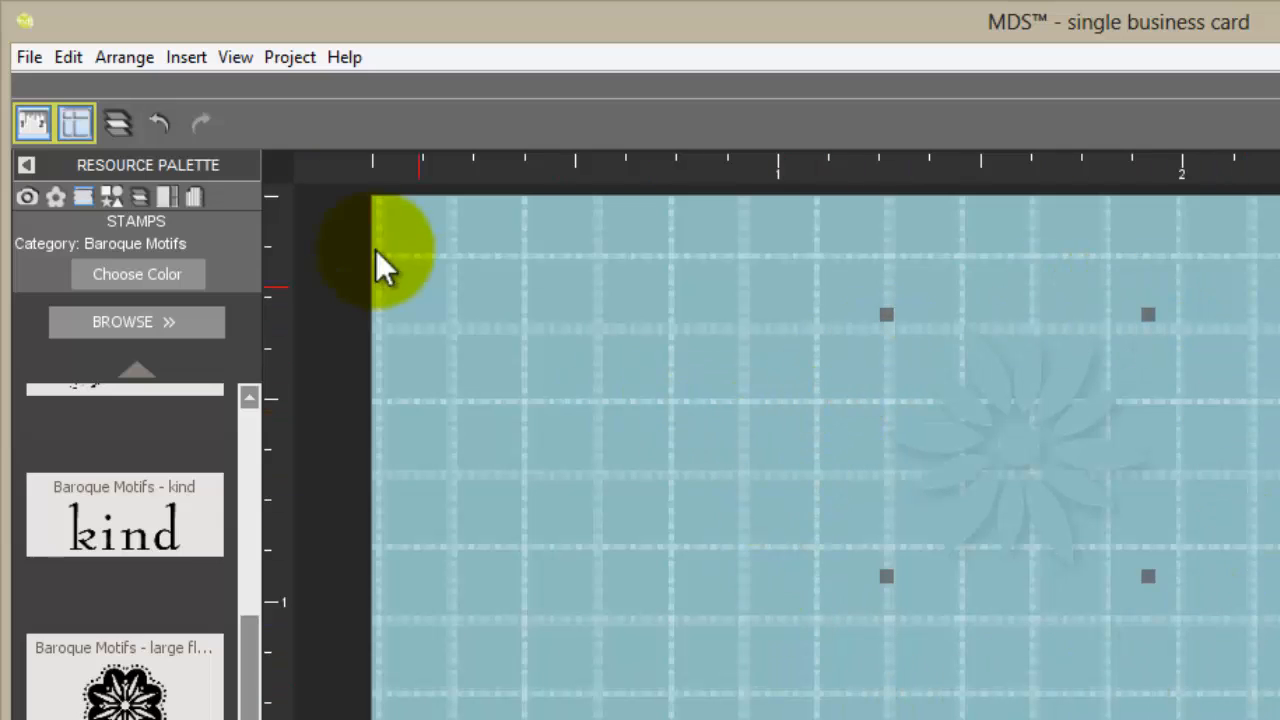
left_click(145, 57)
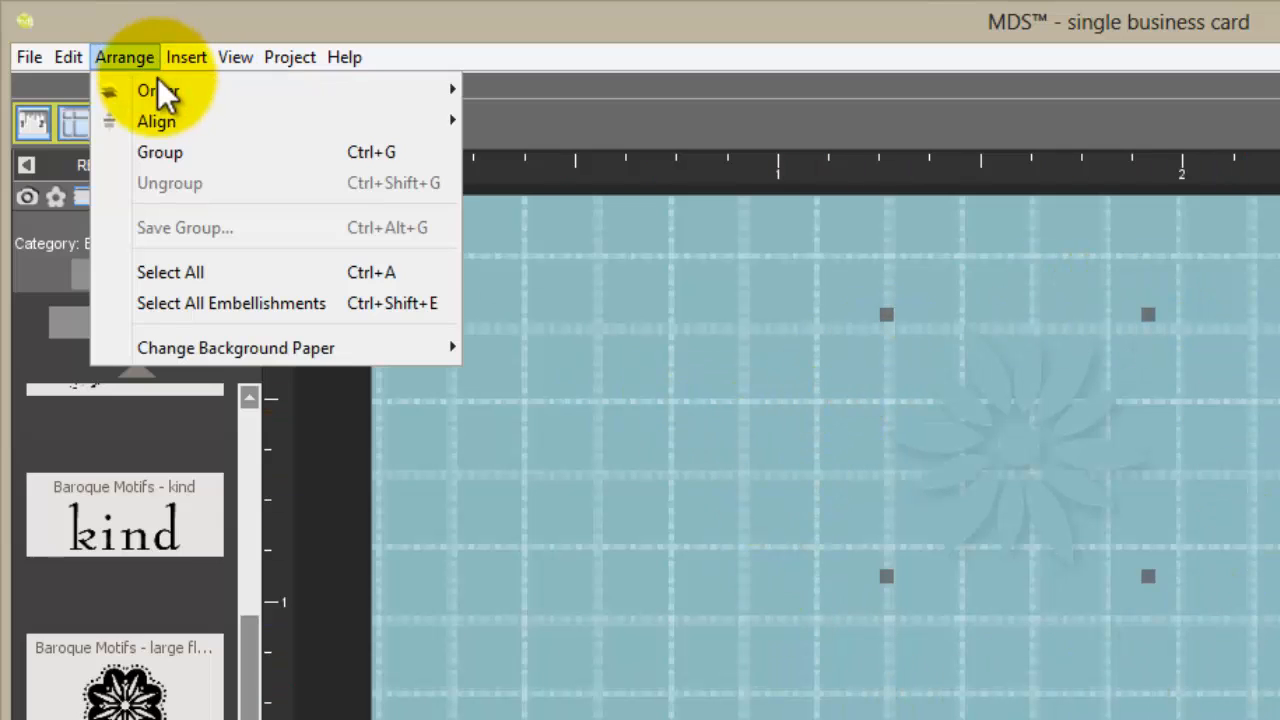
left_click(160, 152)
left_click_drag(975, 421, 1144, 410)
key("ctrl+z")
Duplicate the grouped small flower and place the copy just below the white large flower, overlapping its lower edge
right_click(613, 362)
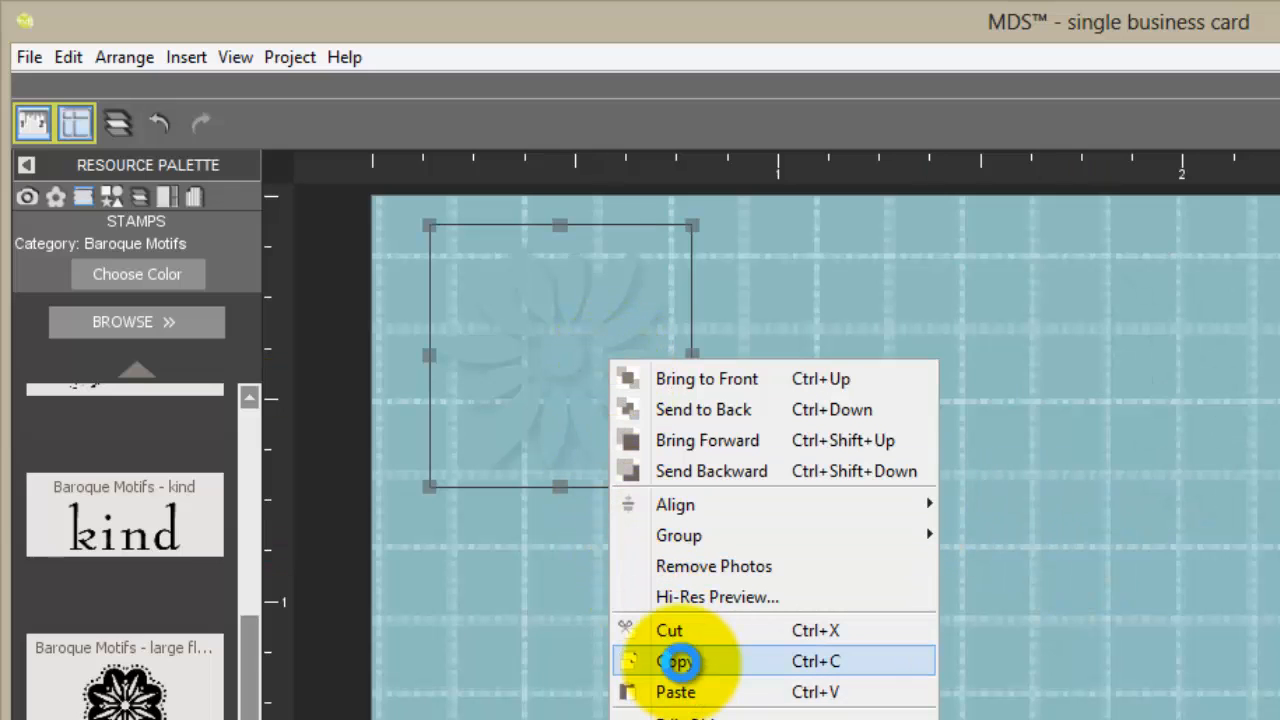
left_click(700, 661)
right_click(795, 518)
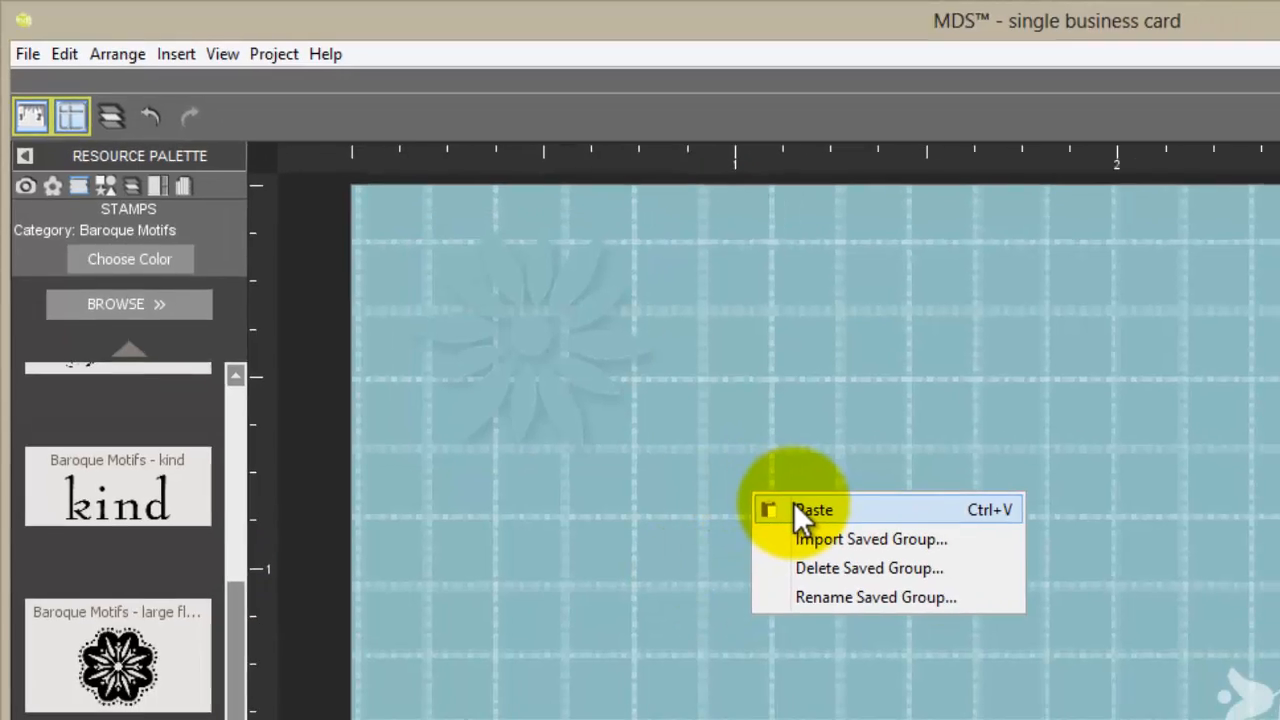
left_click(794, 508)
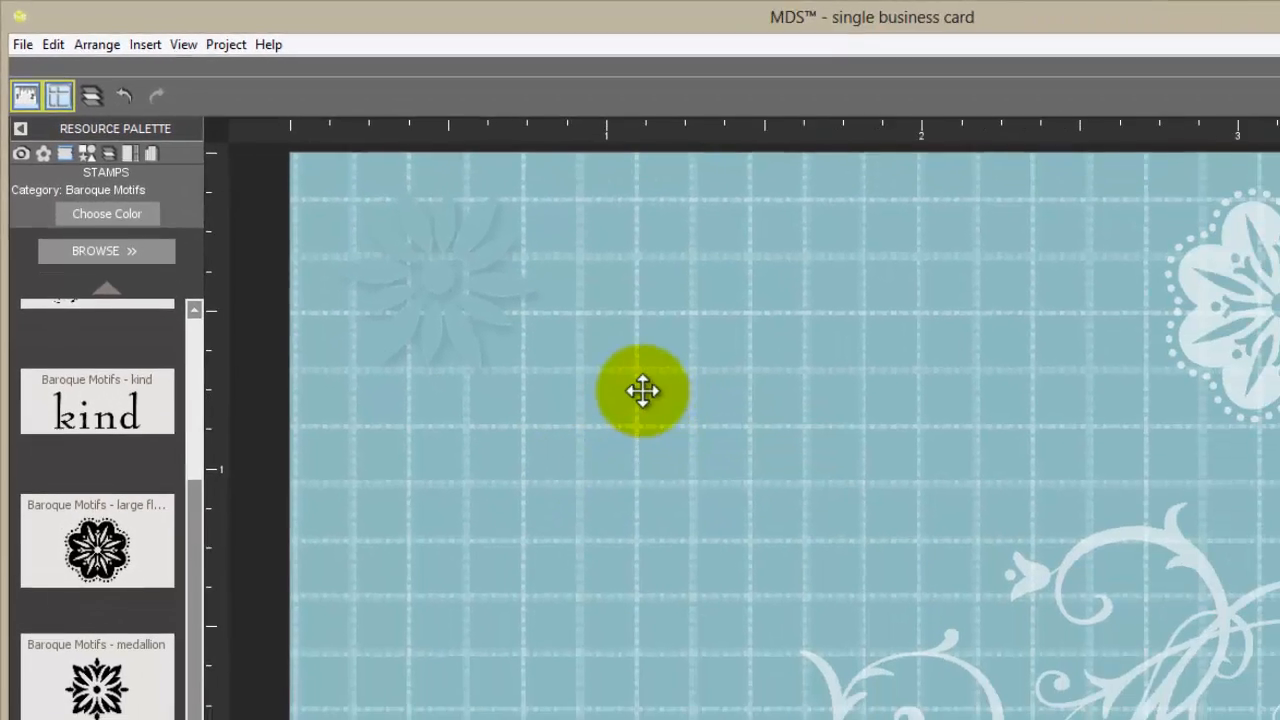
left_click_drag(618, 353, 1186, 469)
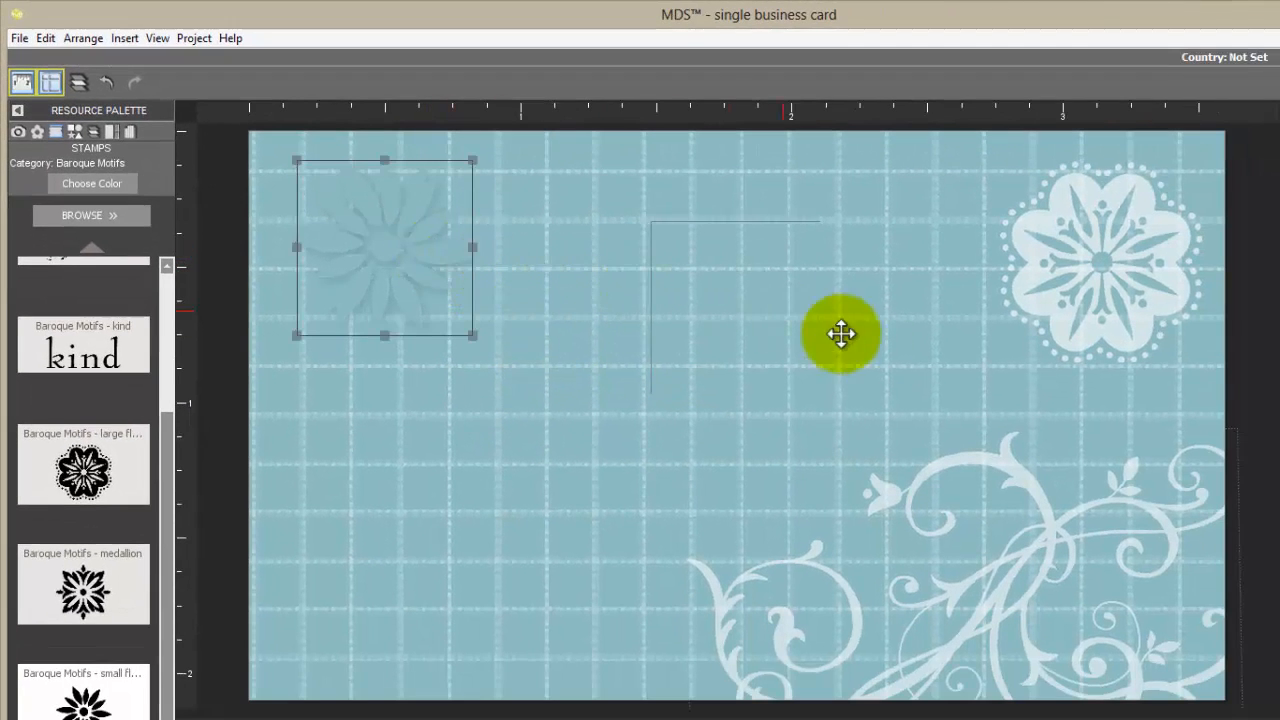
left_click_drag(840, 334, 1063, 462)
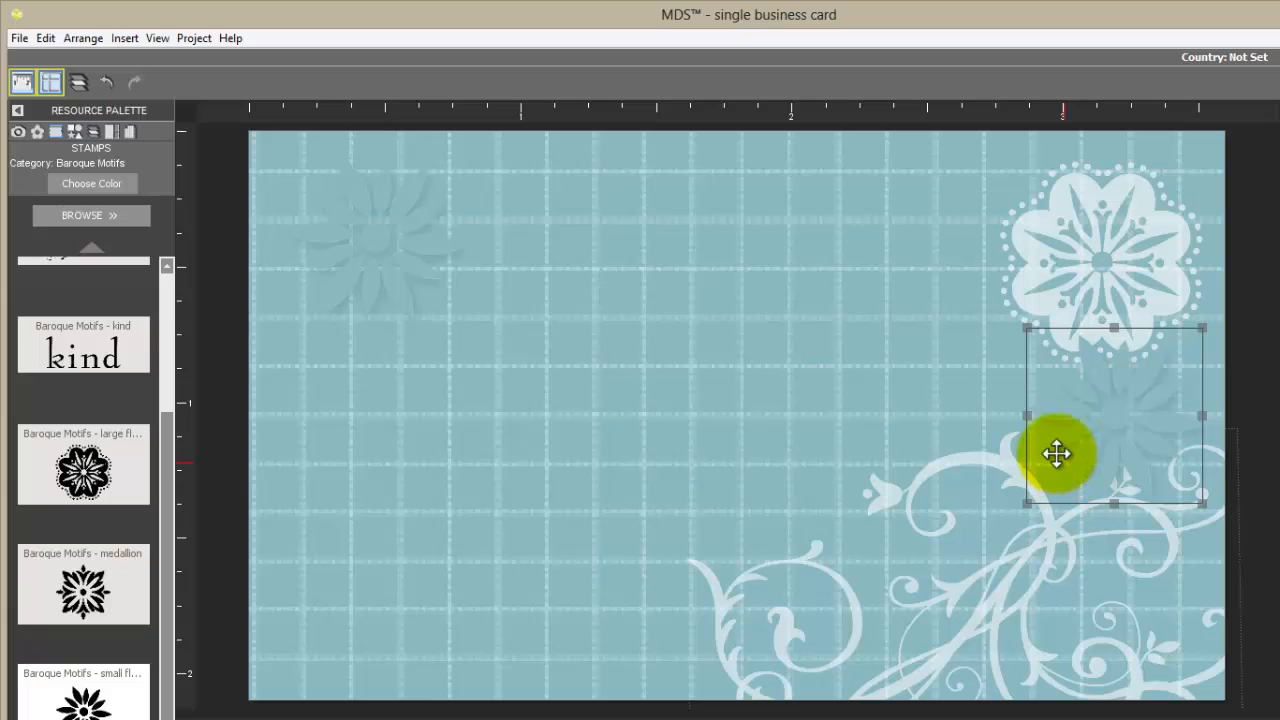
Duplicate the upper-left flower group again and place the copy just left of the white large flower
right_click(345, 226)
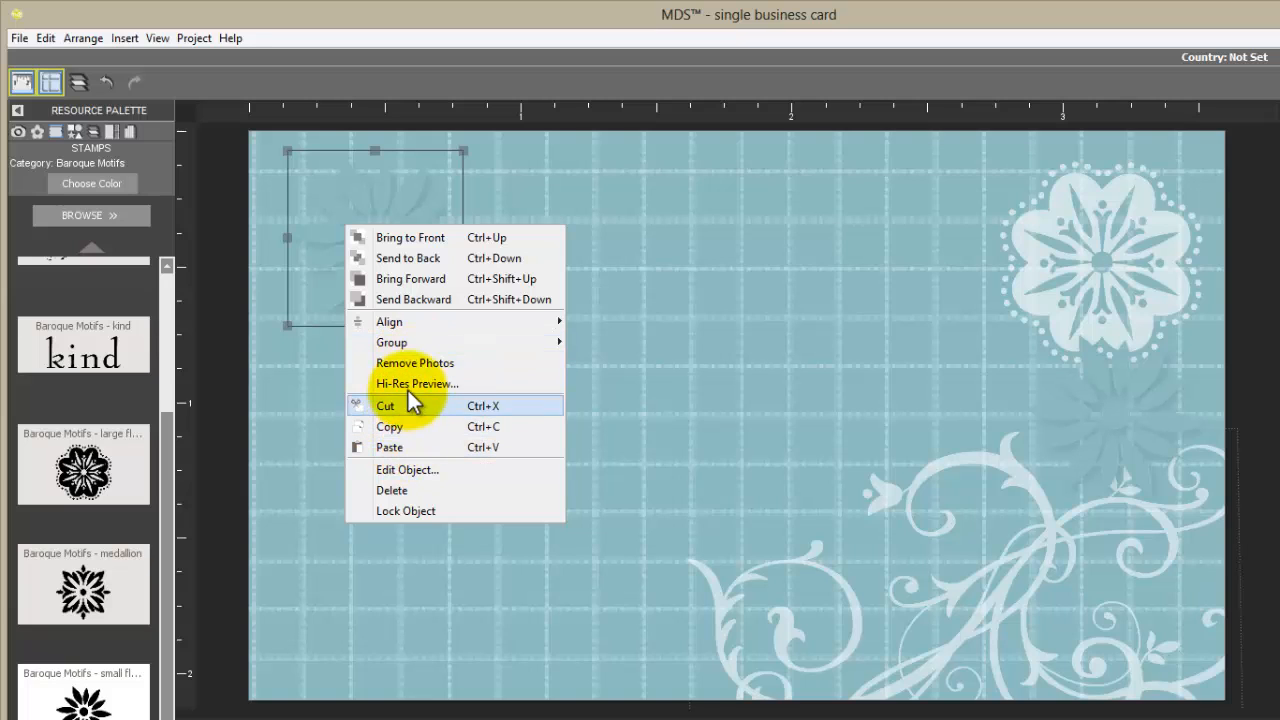
left_click(428, 424)
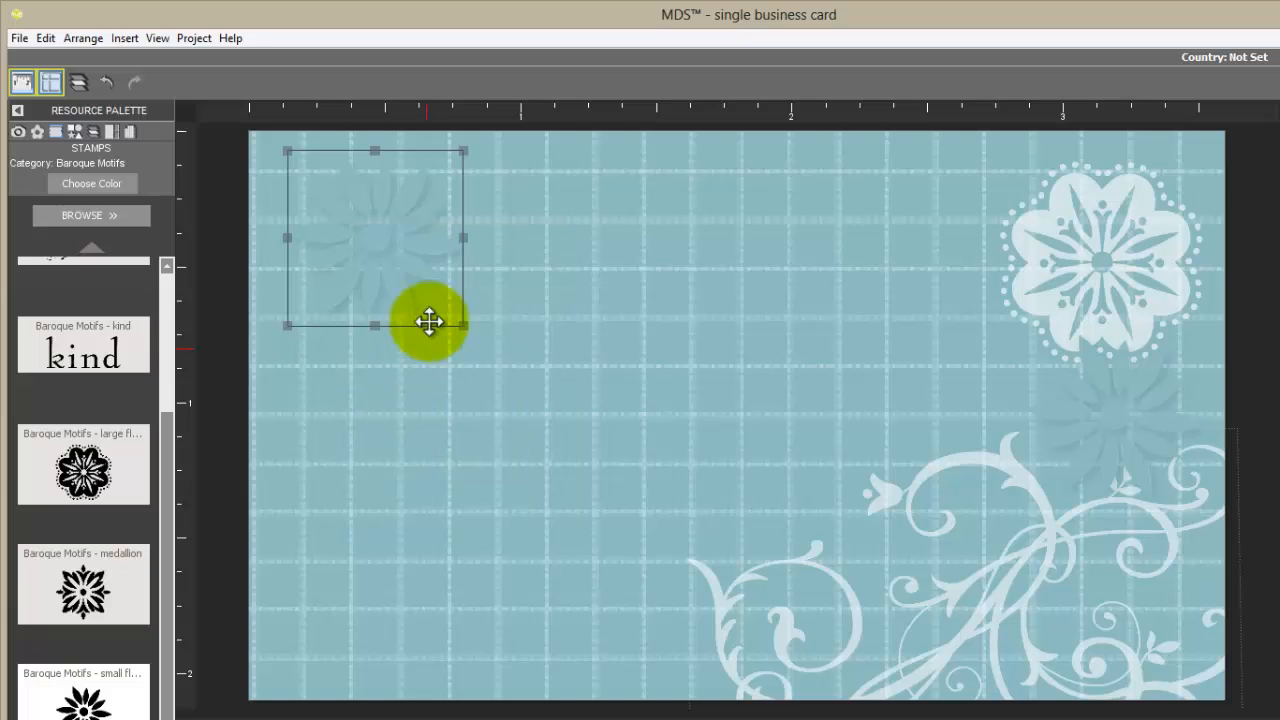
right_click(435, 293)
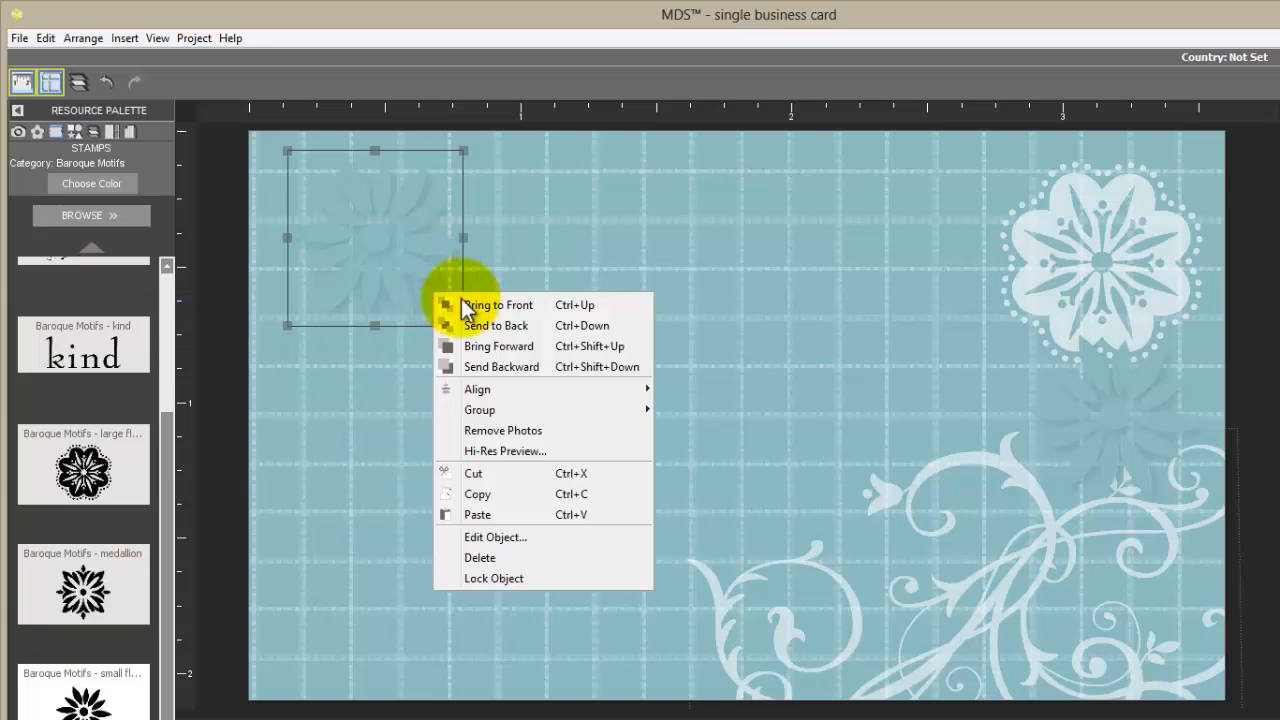
left_click(477, 514)
left_click_drag(414, 266, 940, 241)
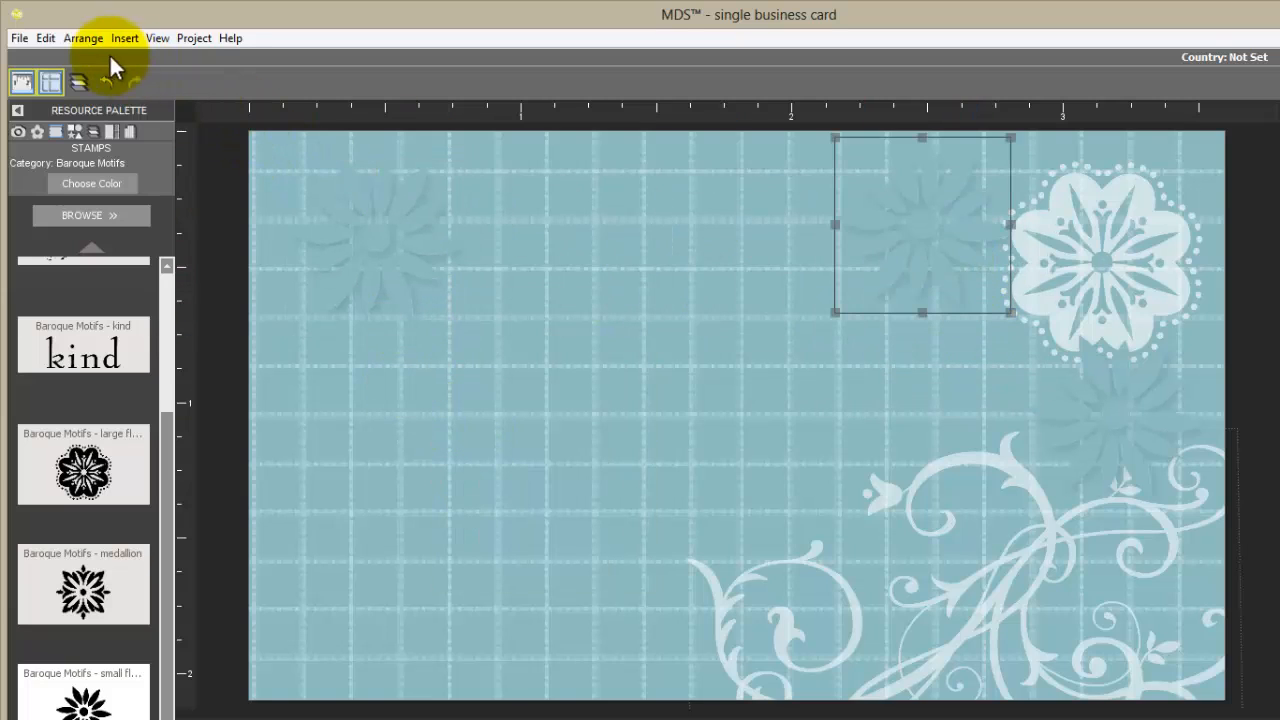
Shrink the flower copy beside the large flower slightly and shift it closer to the large flower
left_click(52, 36)
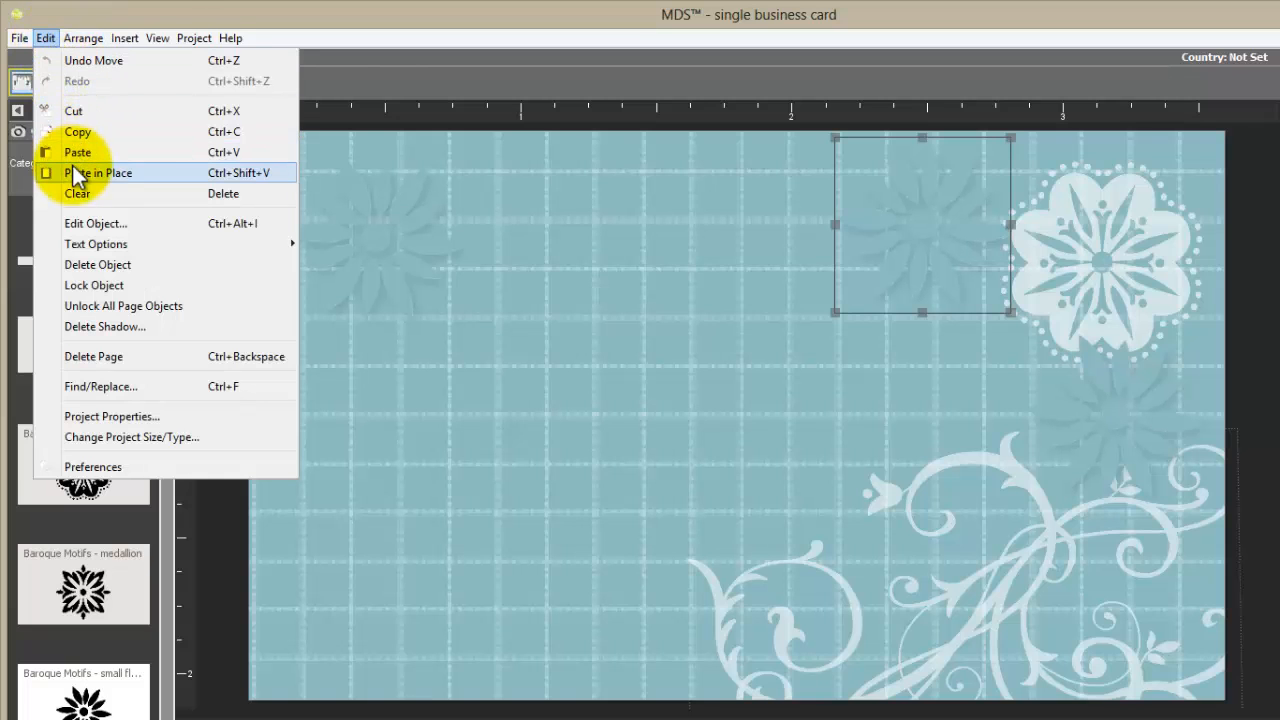
left_click(675, 345)
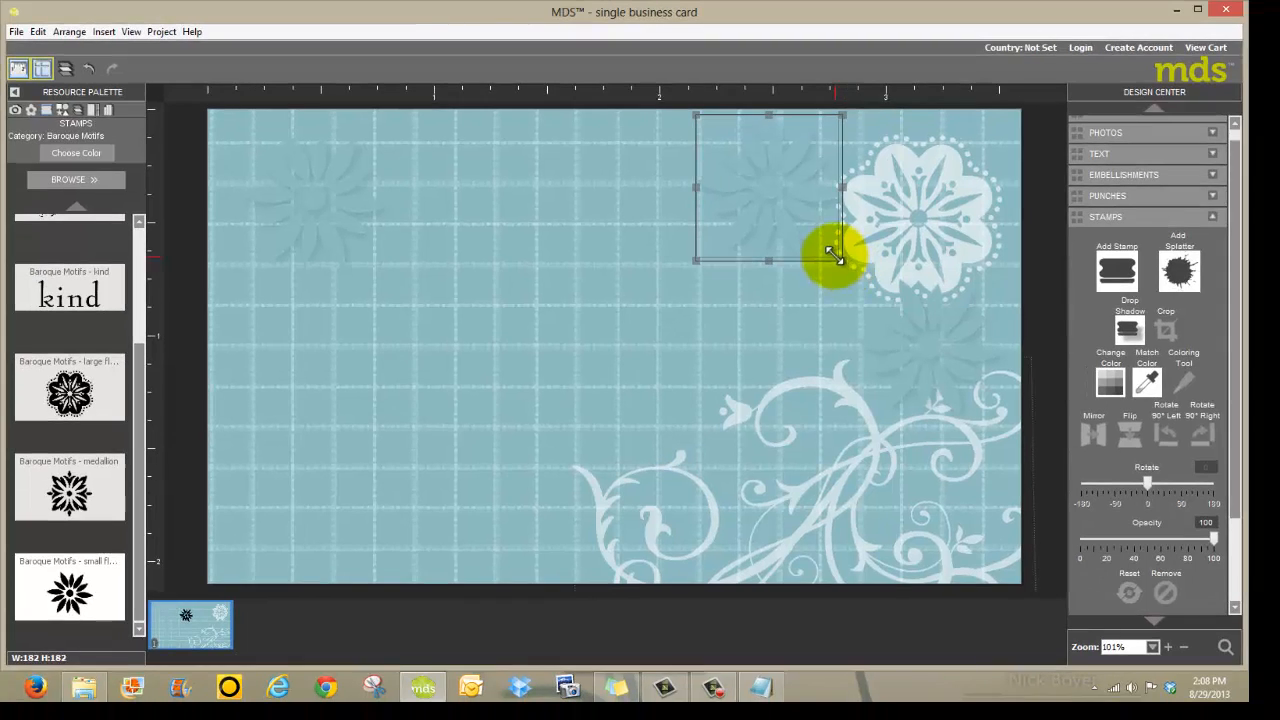
left_click(759, 182)
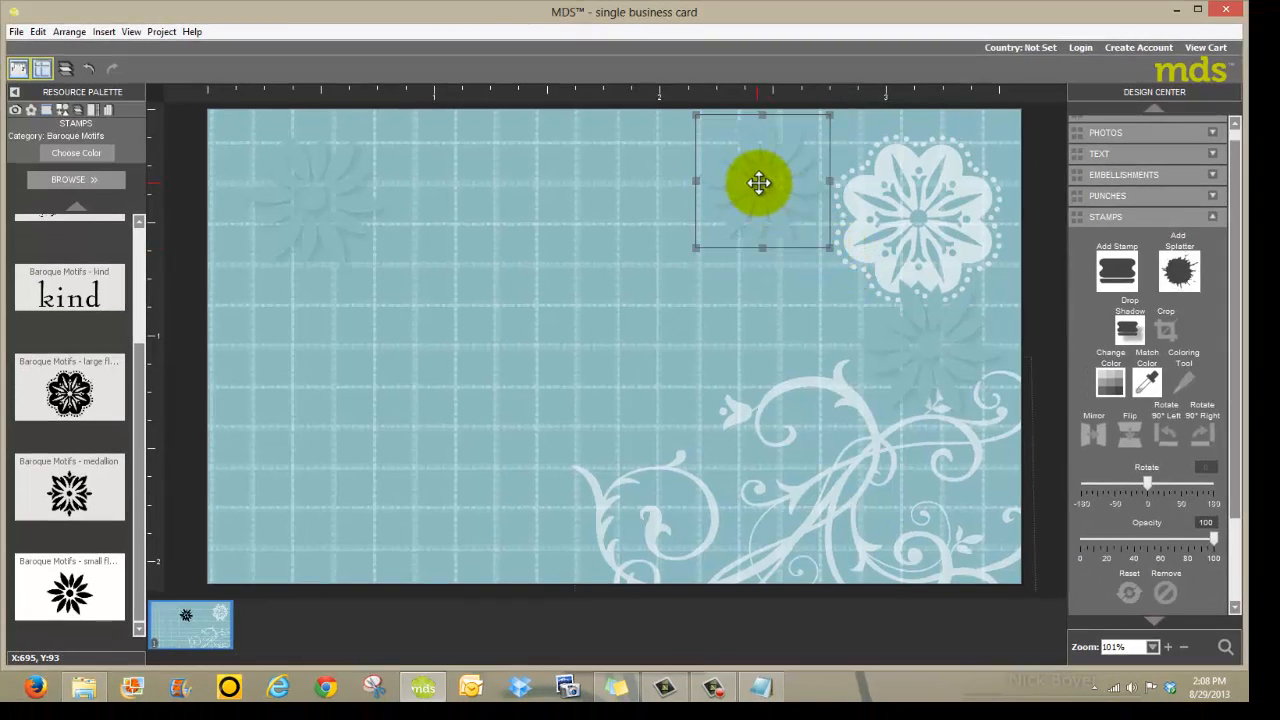
Apply a drop shadow to the white large flower with 35 percent opacity and blur 5, and deselect it
left_click(965, 236)
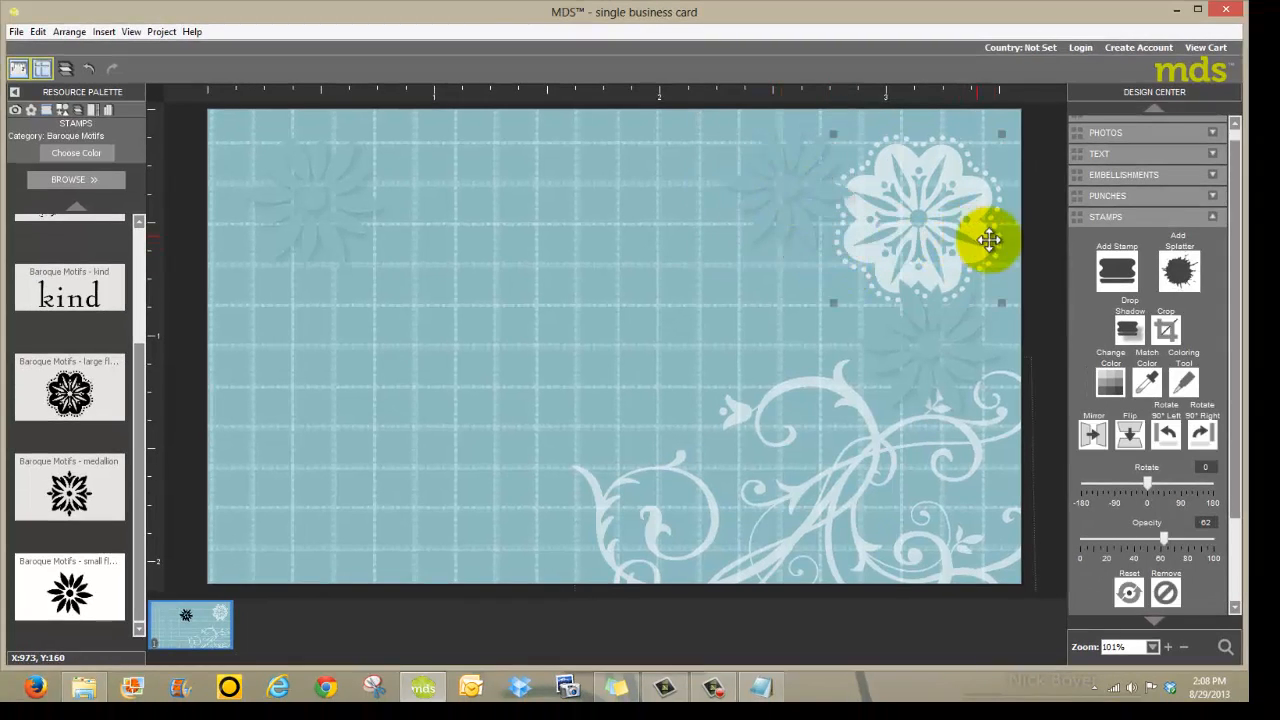
left_click(1127, 330)
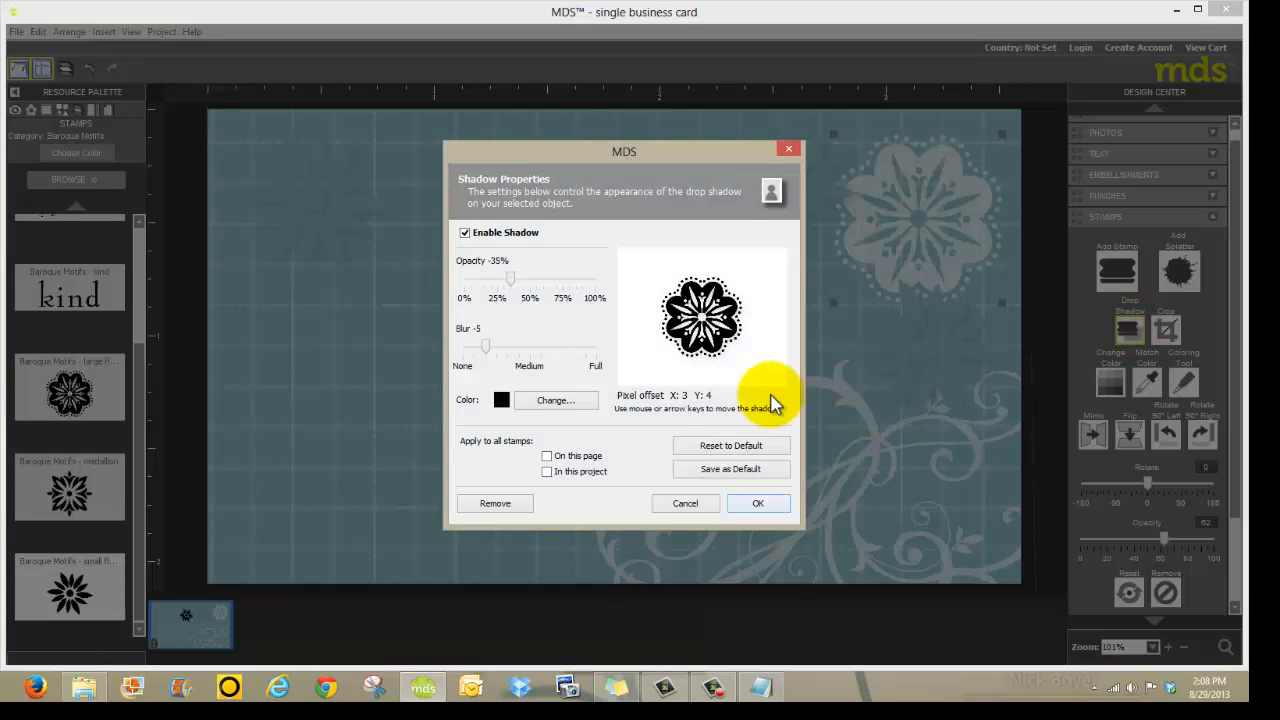
left_click(754, 504)
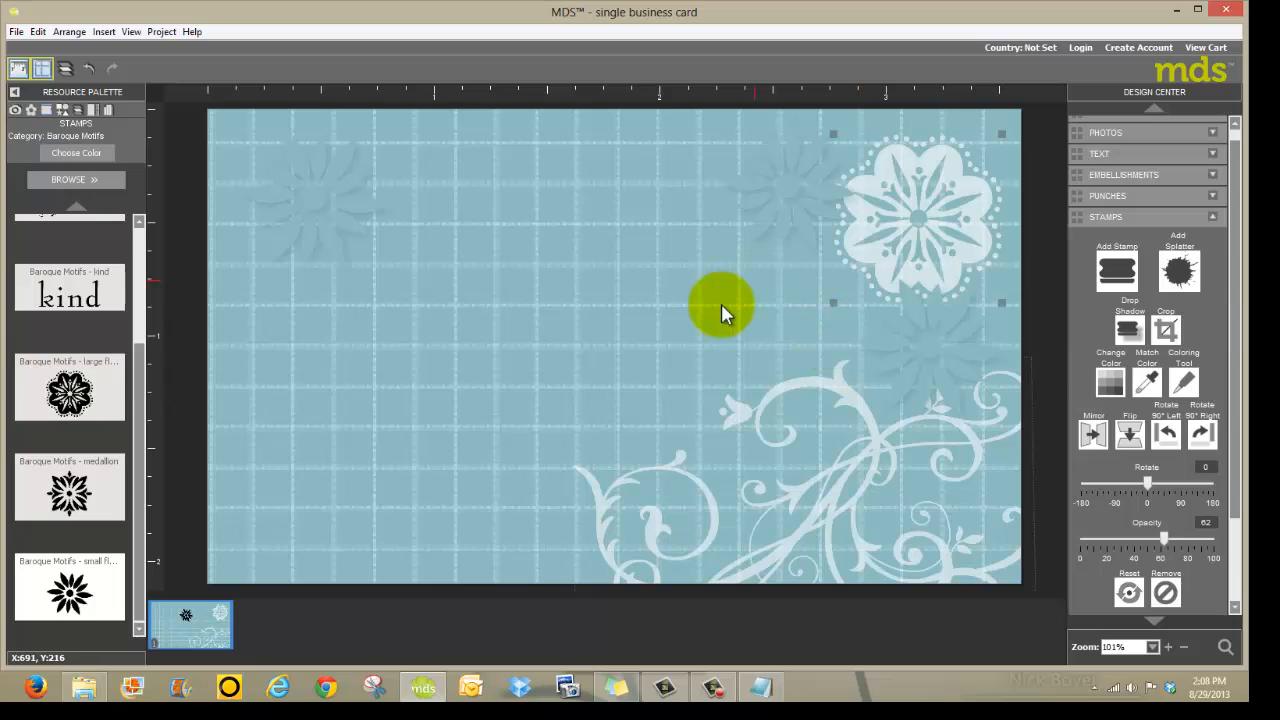
left_click(592, 328)
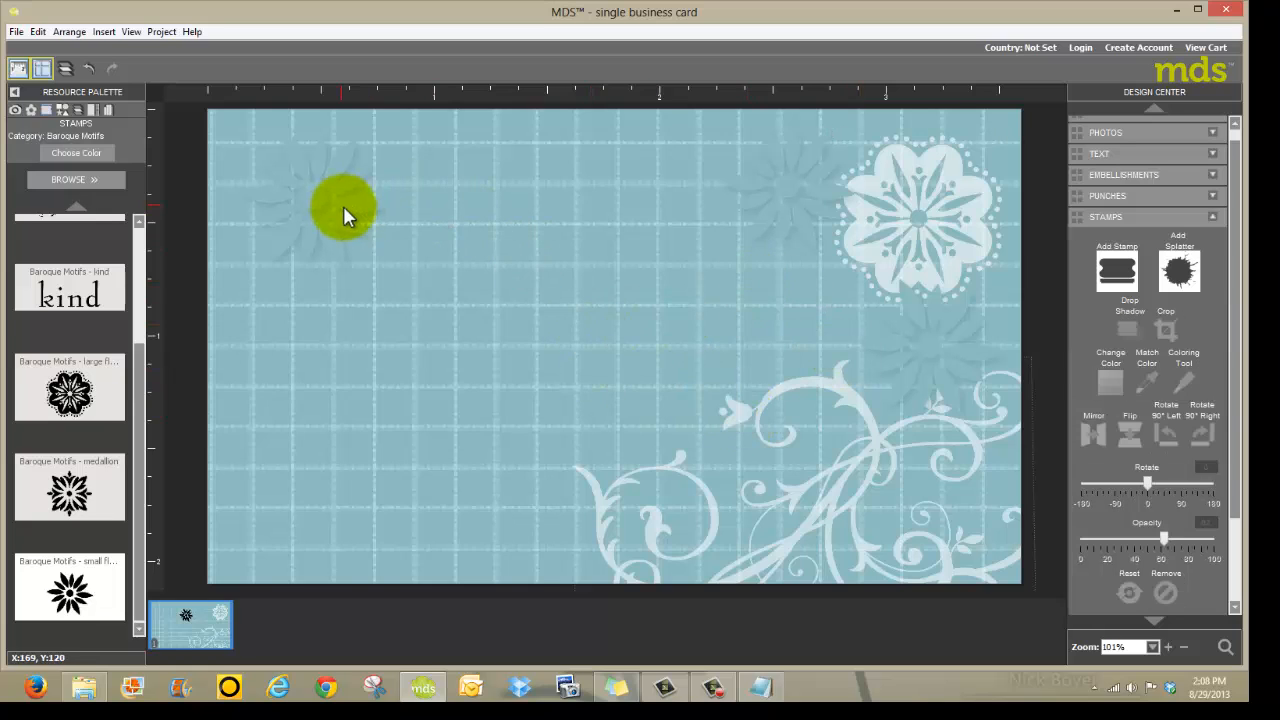
Add a text box near the card's left edge and enlarge it to cover most of the area left of the large flower
left_click(1124, 155)
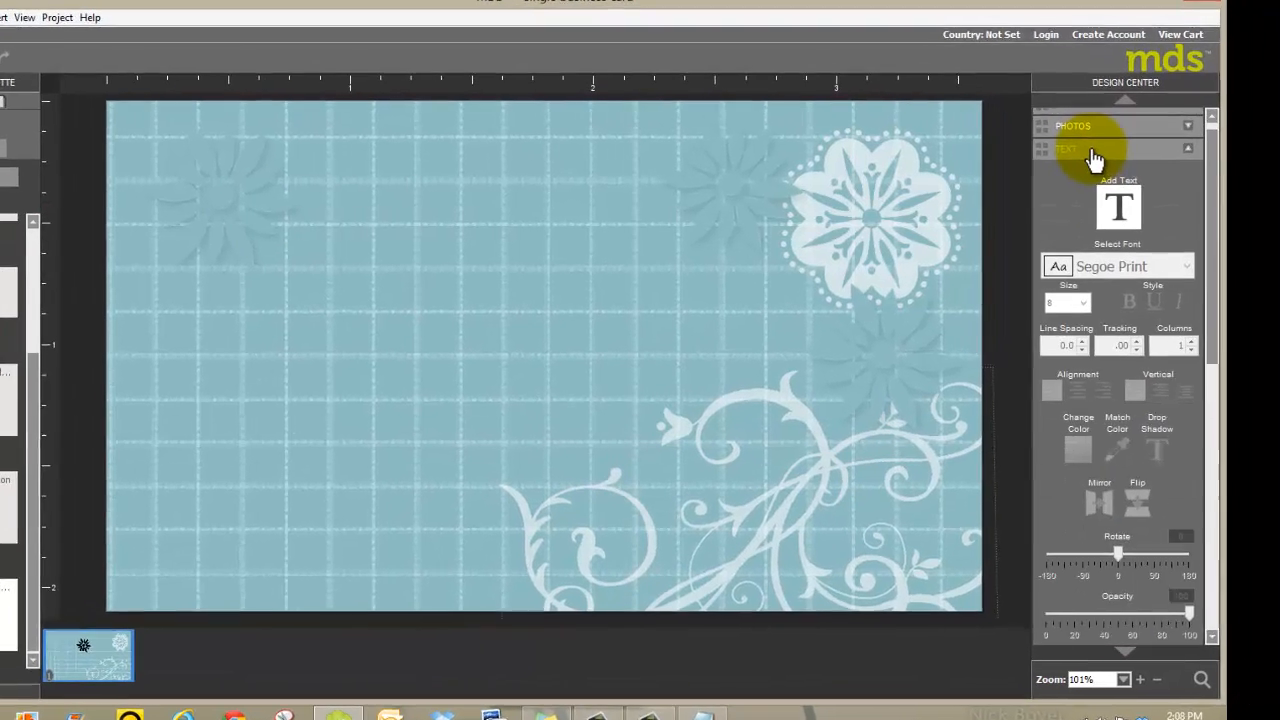
left_click(1118, 207)
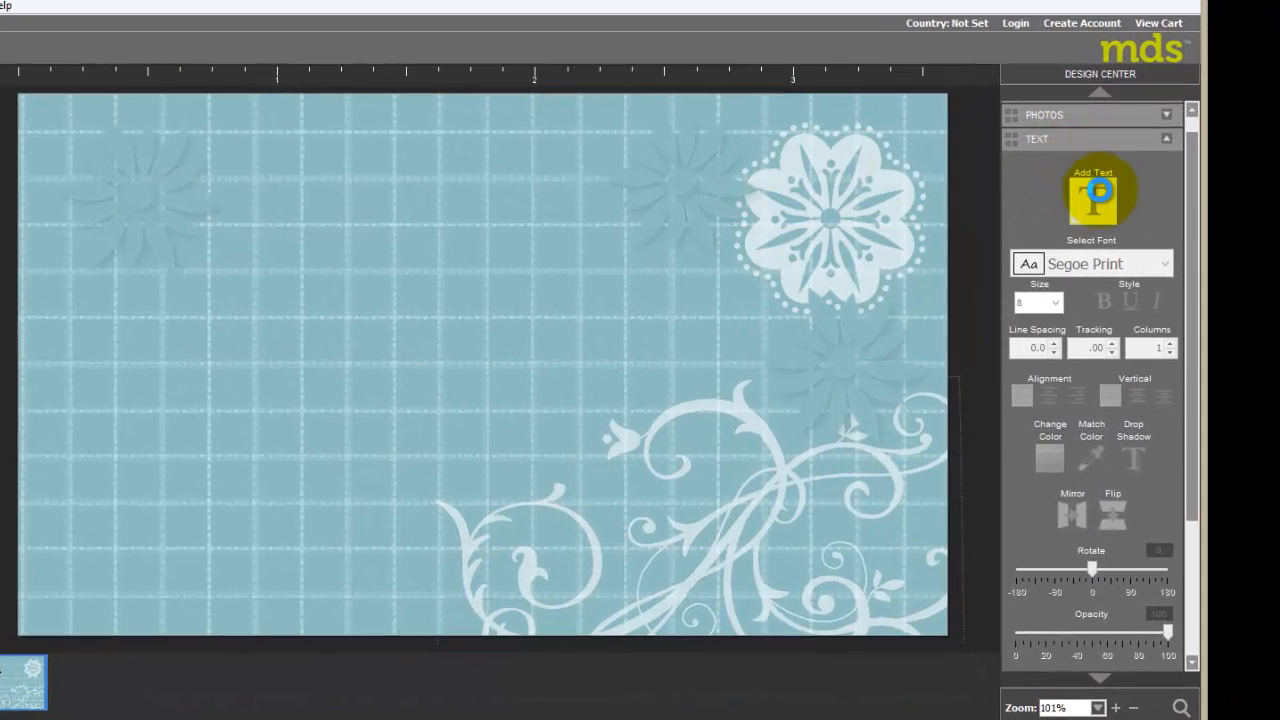
left_click(749, 501)
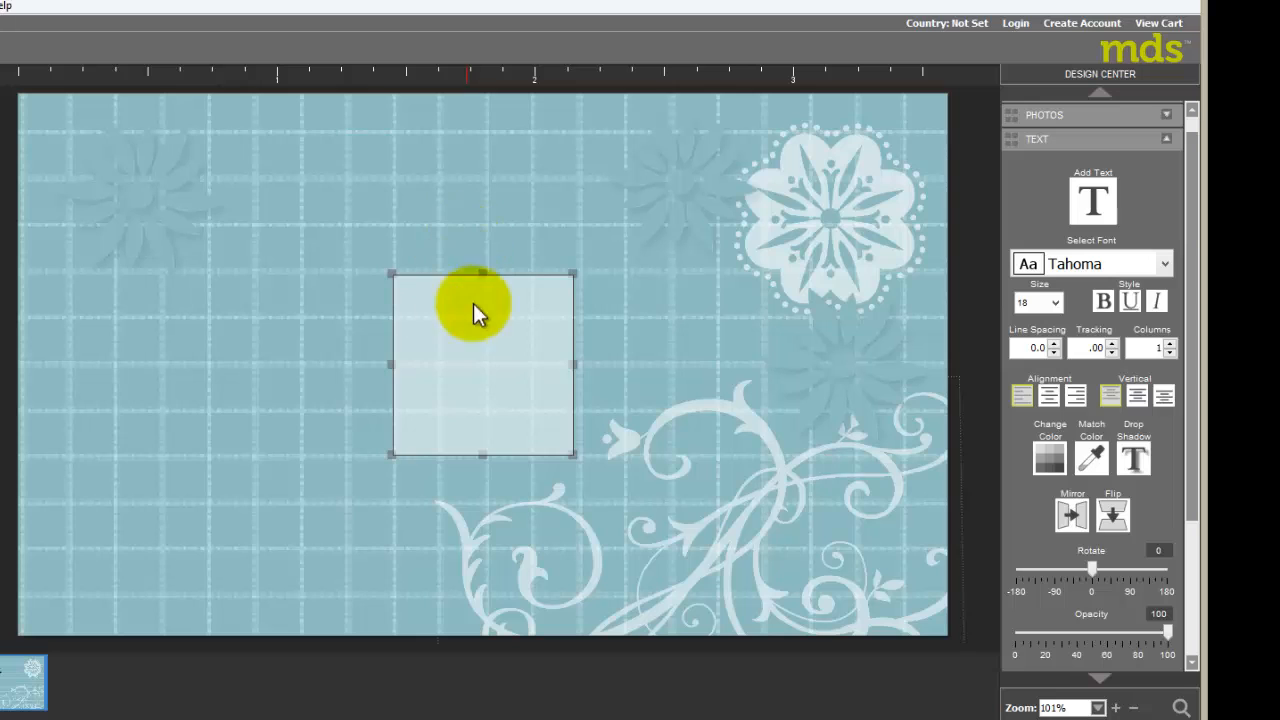
left_click_drag(474, 344, 129, 314)
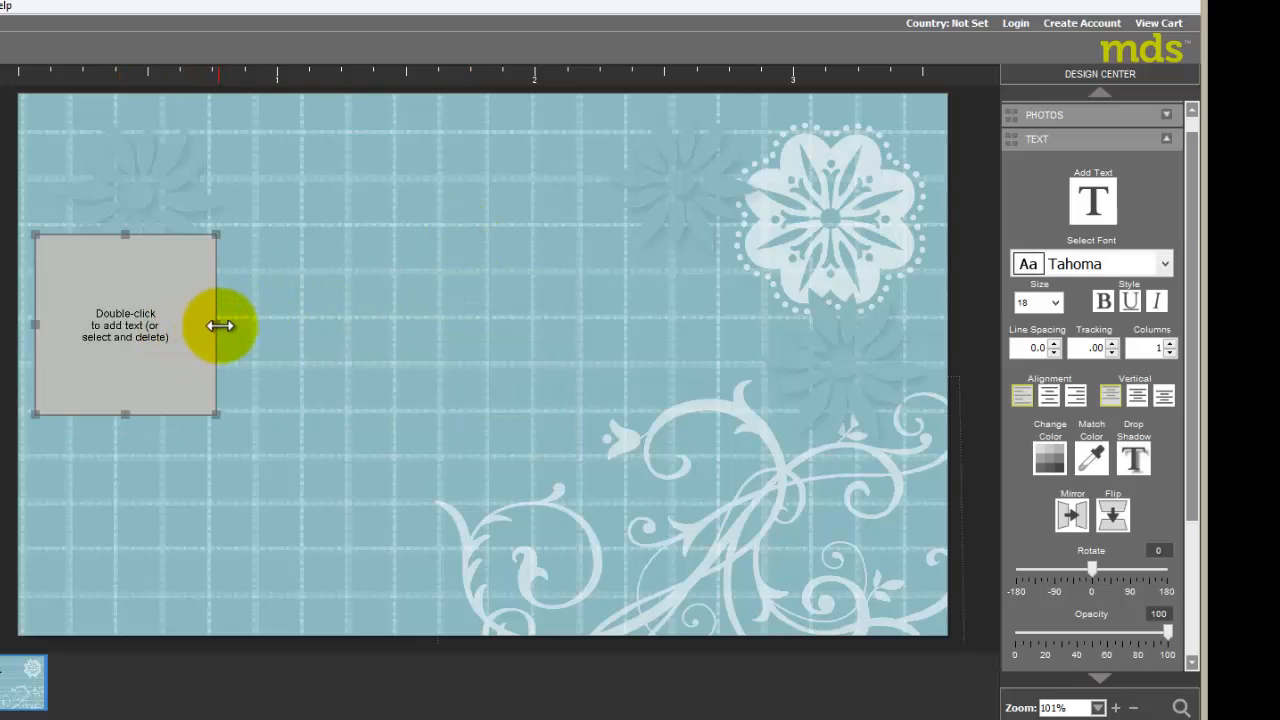
left_click_drag(220, 325, 720, 378)
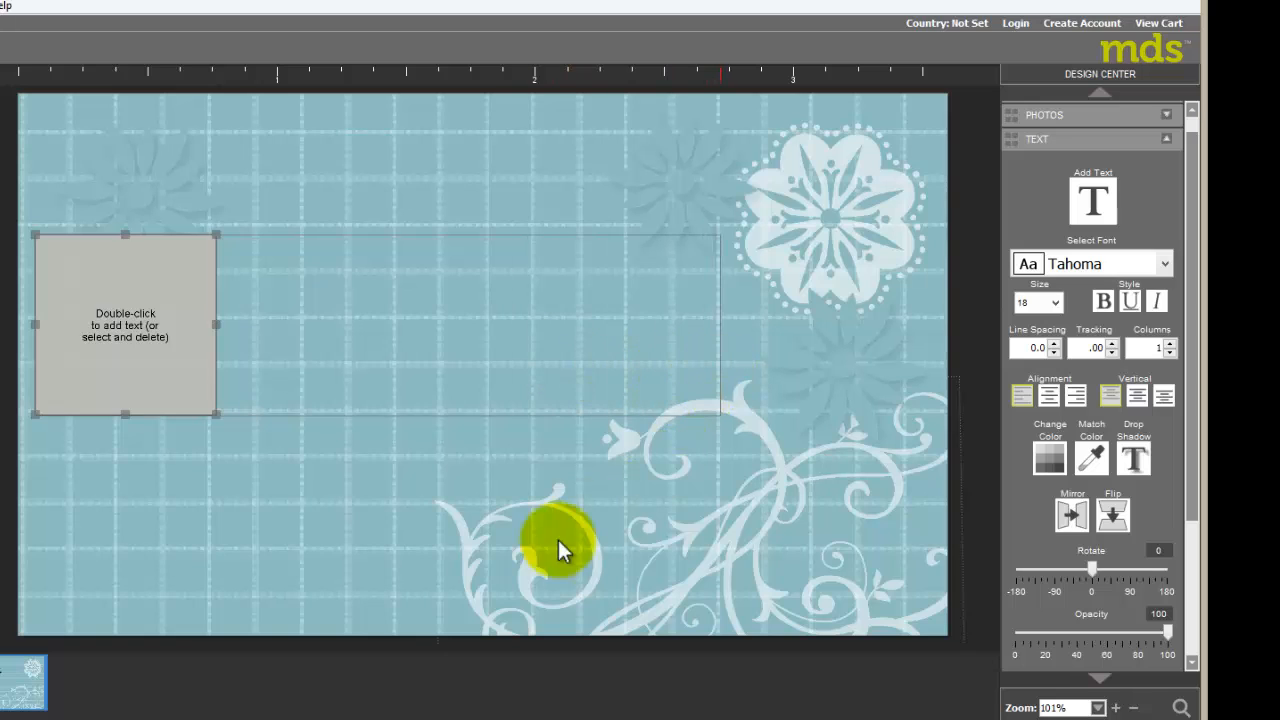
left_click_drag(376, 412, 393, 574)
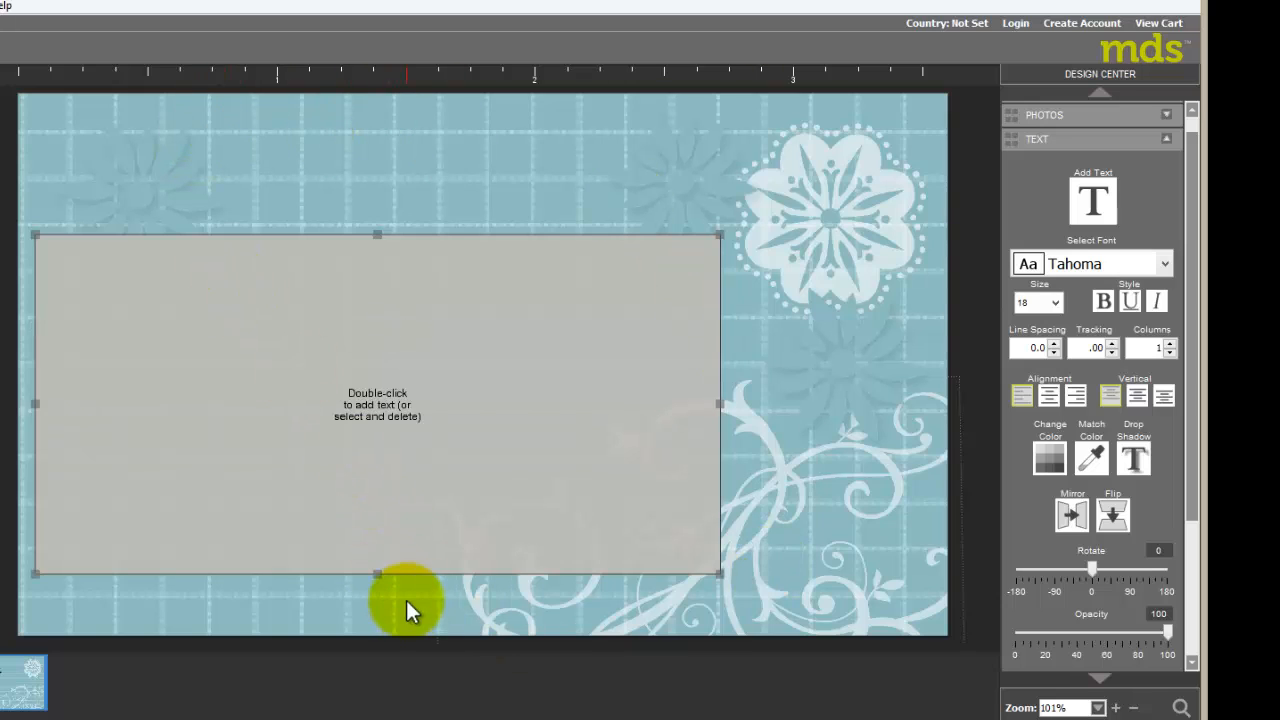
Enter the card owner's full name in the text box and set its font to Segoe Script
double_click(395, 412)
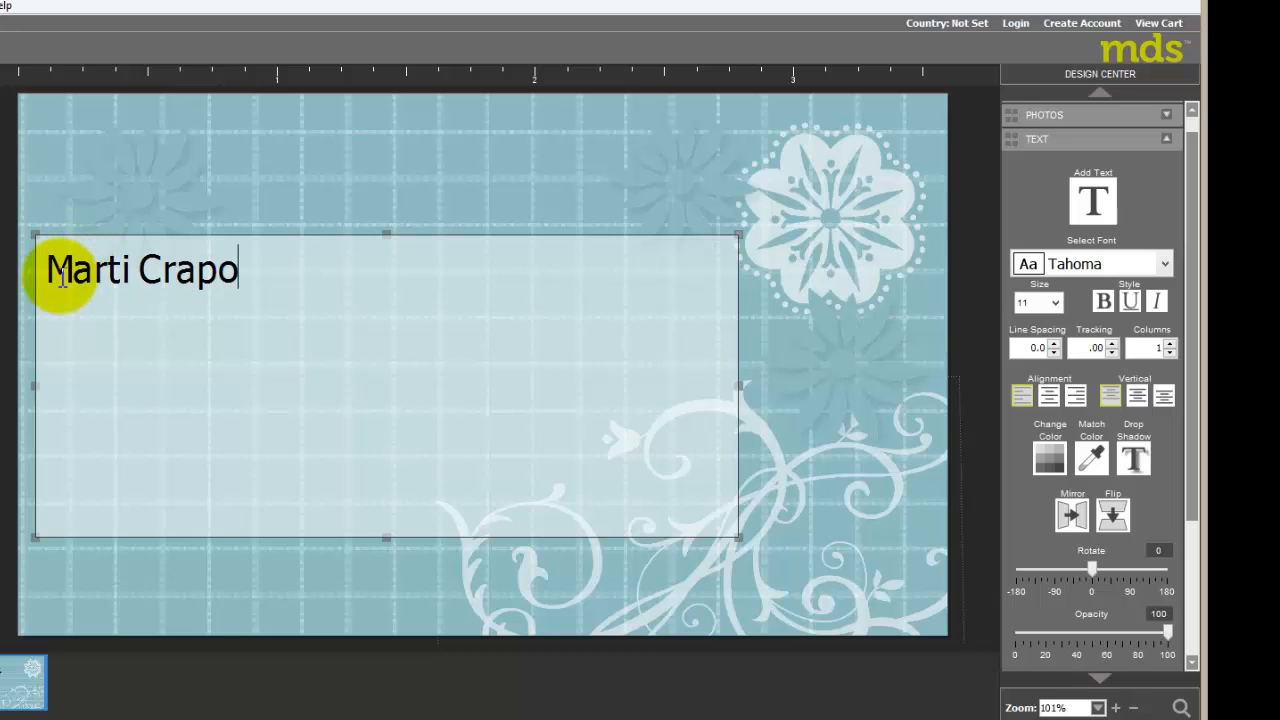
left_click_drag(42, 270, 223, 277)
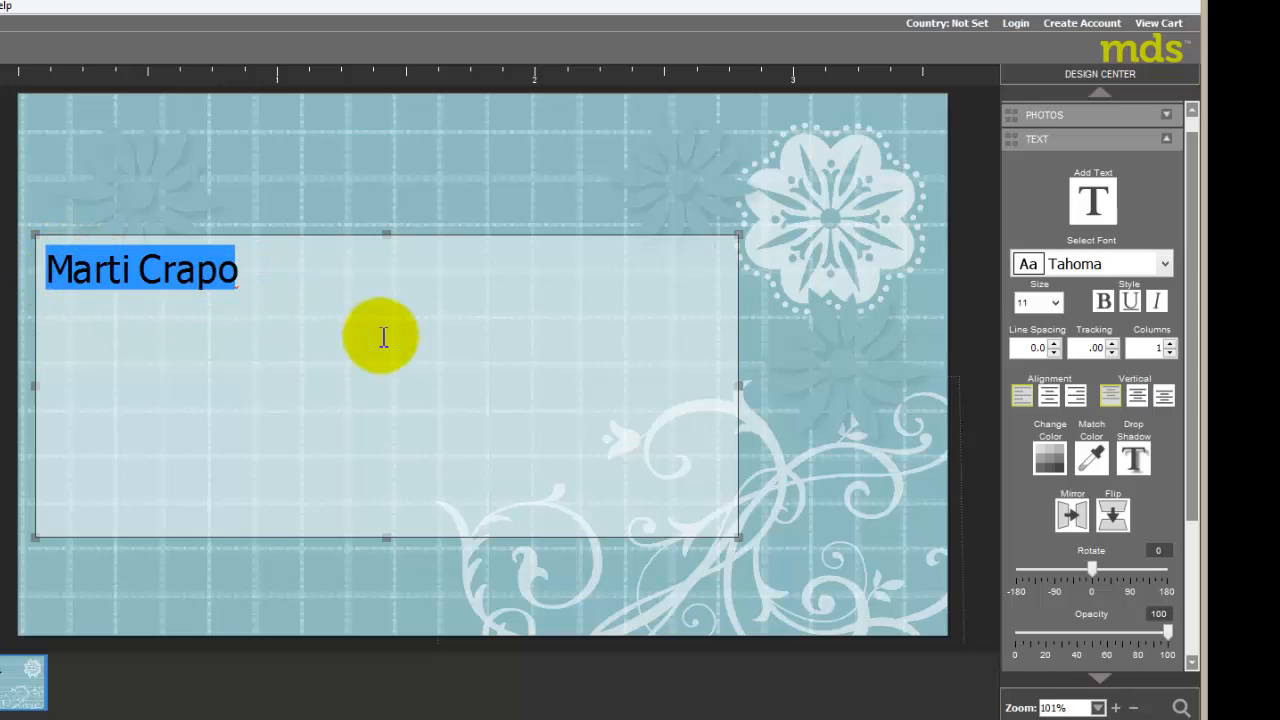
left_click(1165, 262)
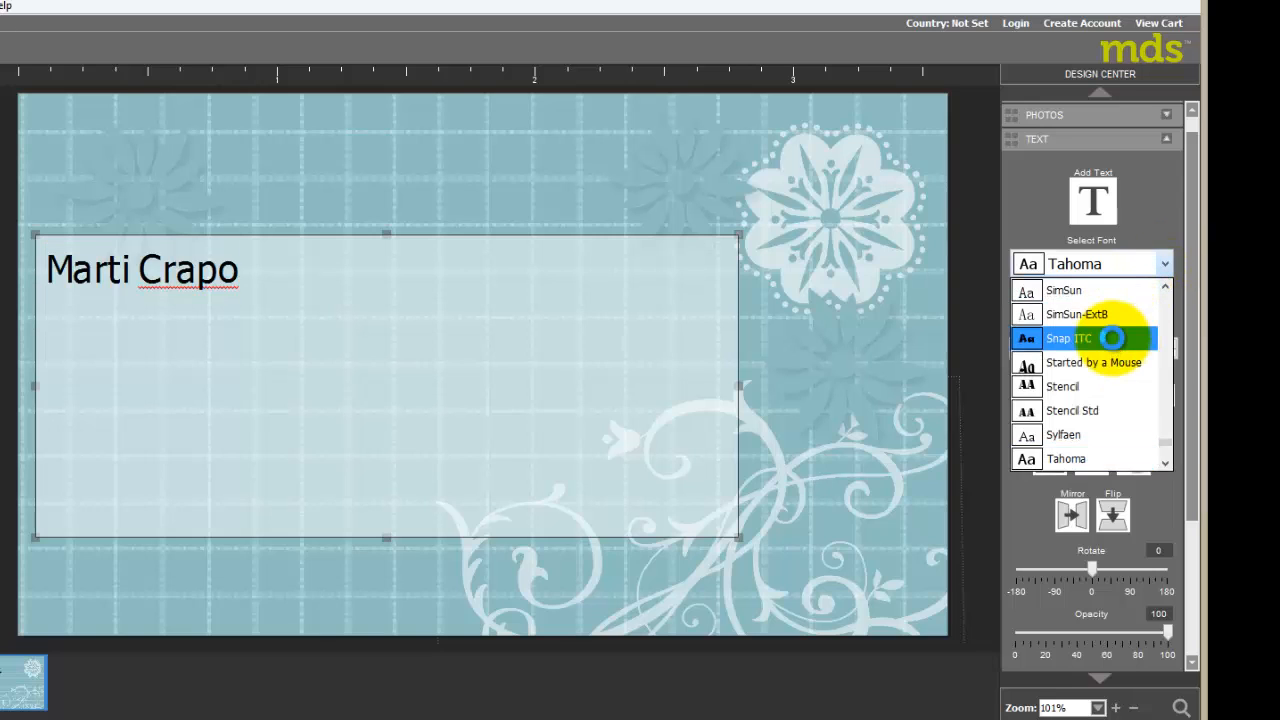
key("s")
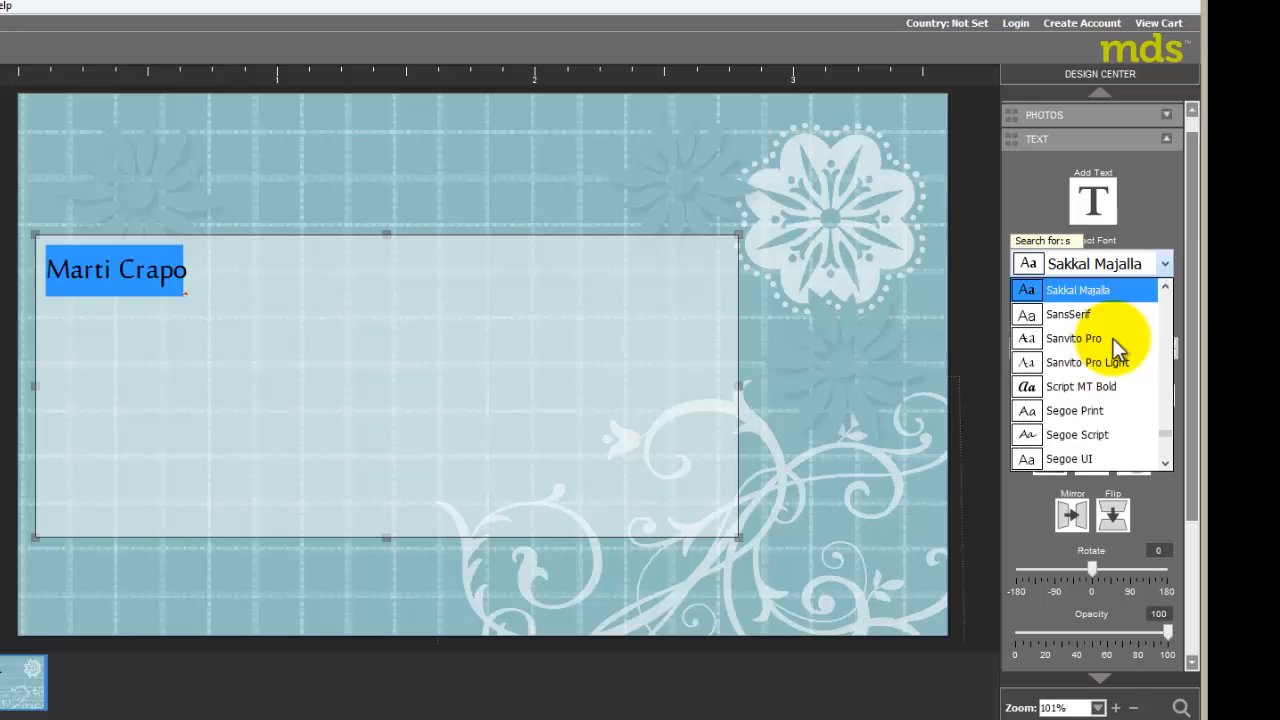
left_click(1085, 434)
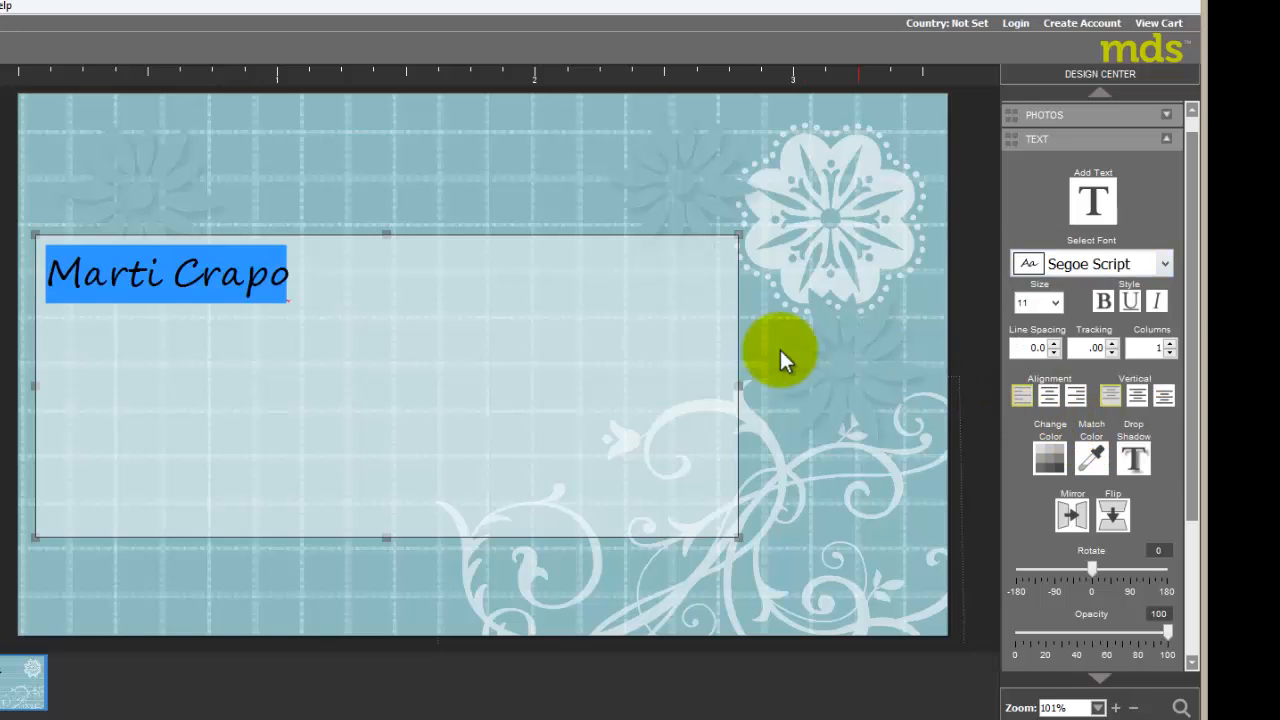
Start a new line below the name and paste the contact details from business card.txt in Notepad
left_click(297, 272)
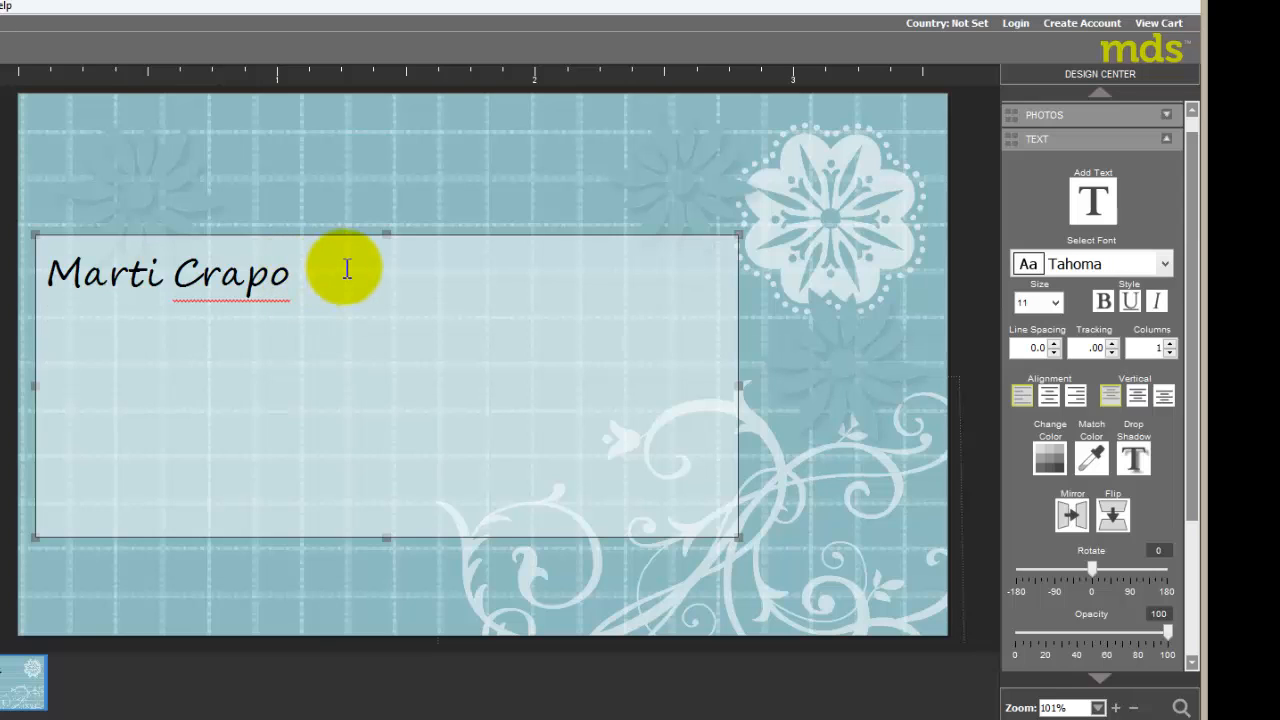
key("Return")
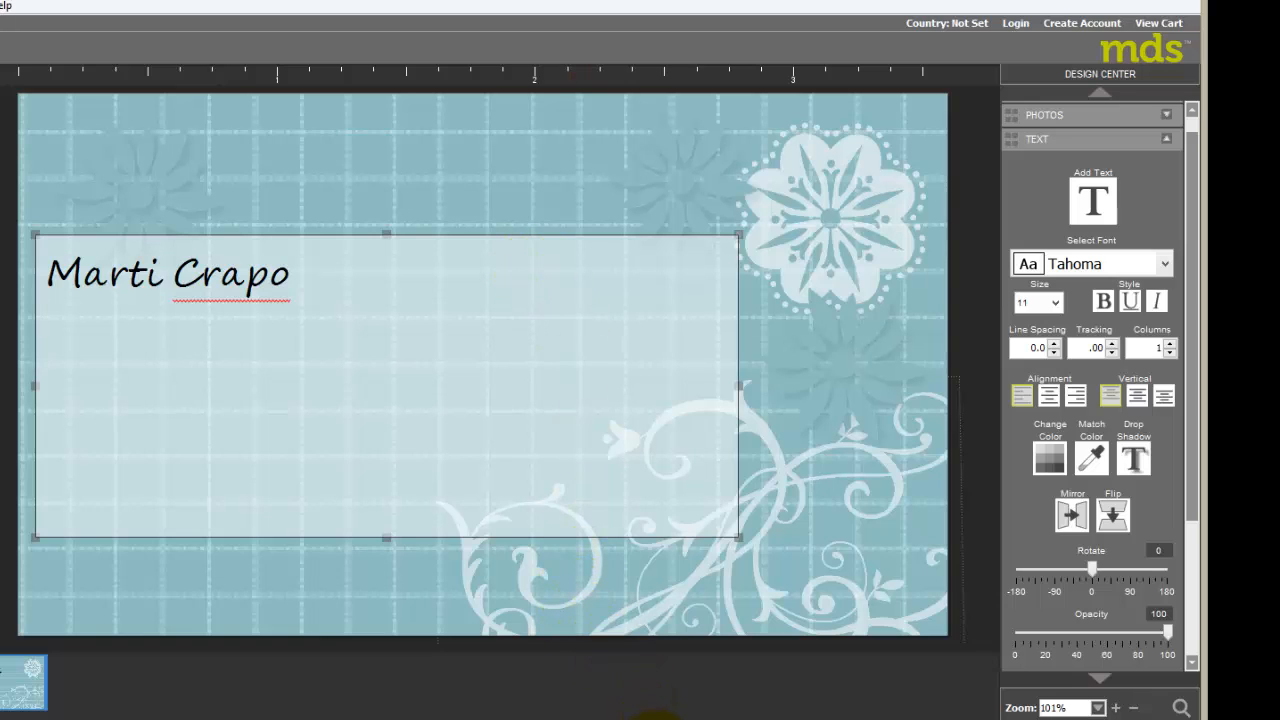
mouse_move(655, 716)
left_click(648, 668)
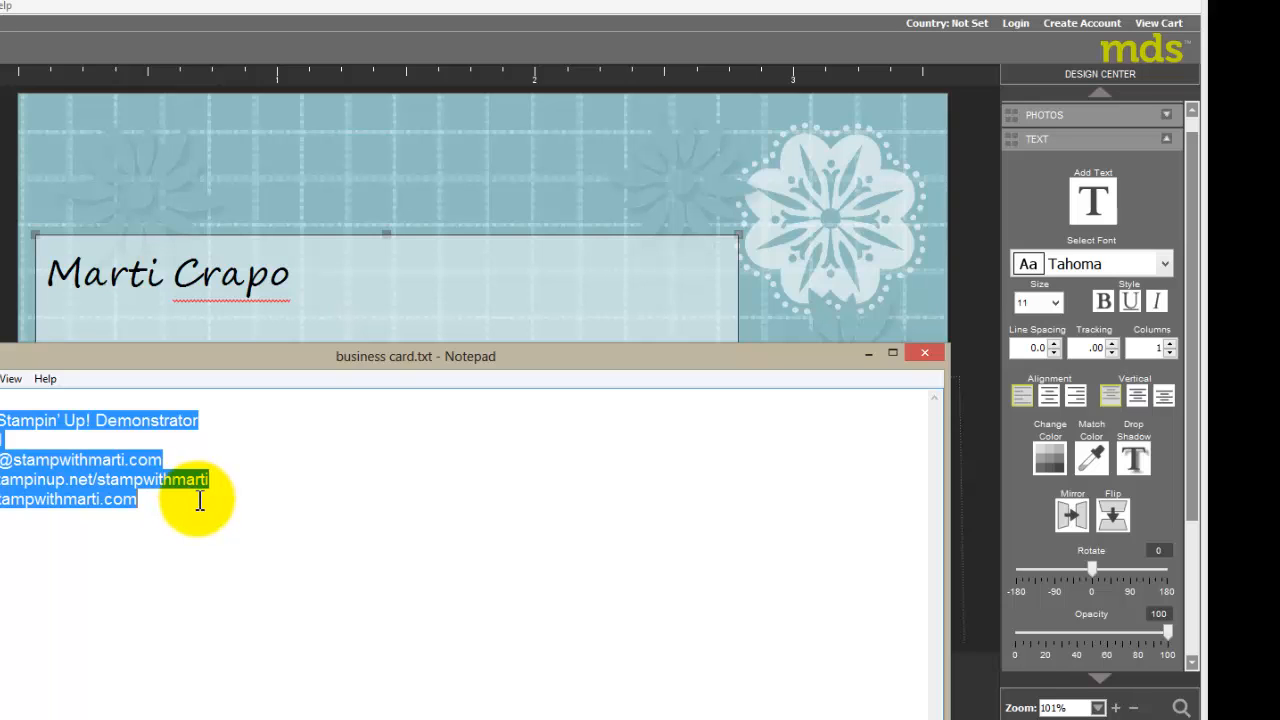
left_click(70, 310)
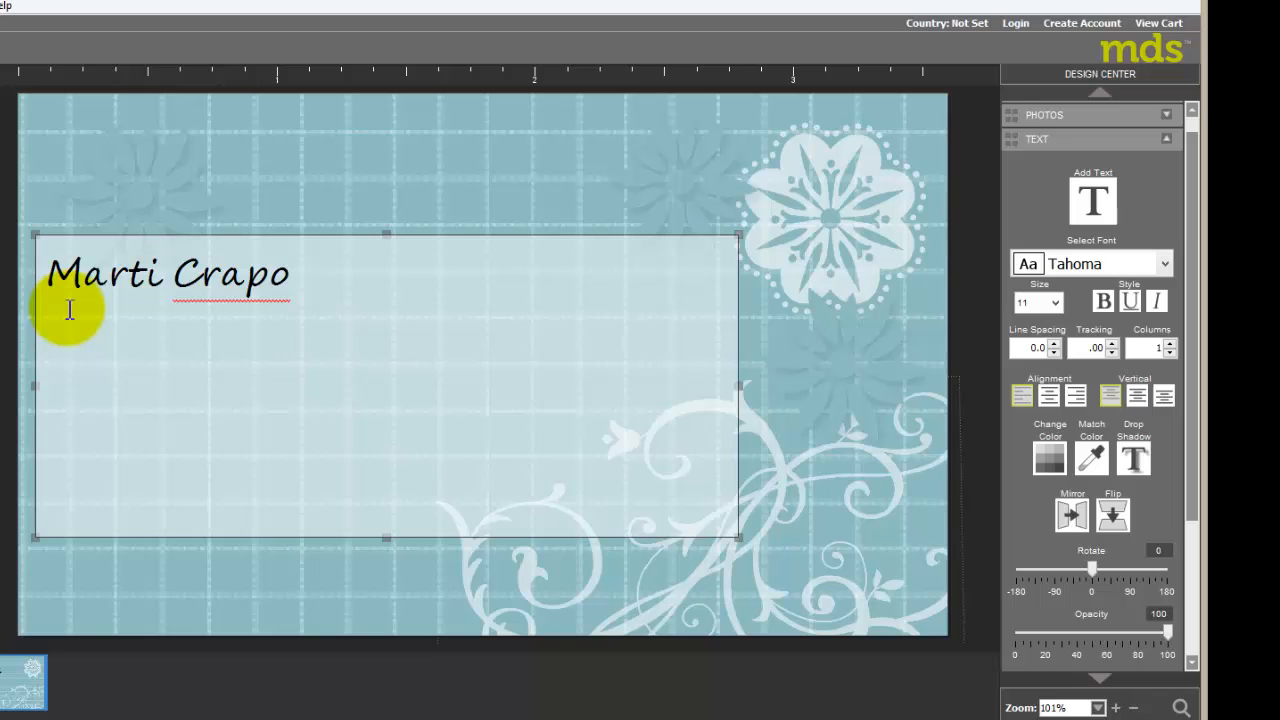
key("ctrl+v")
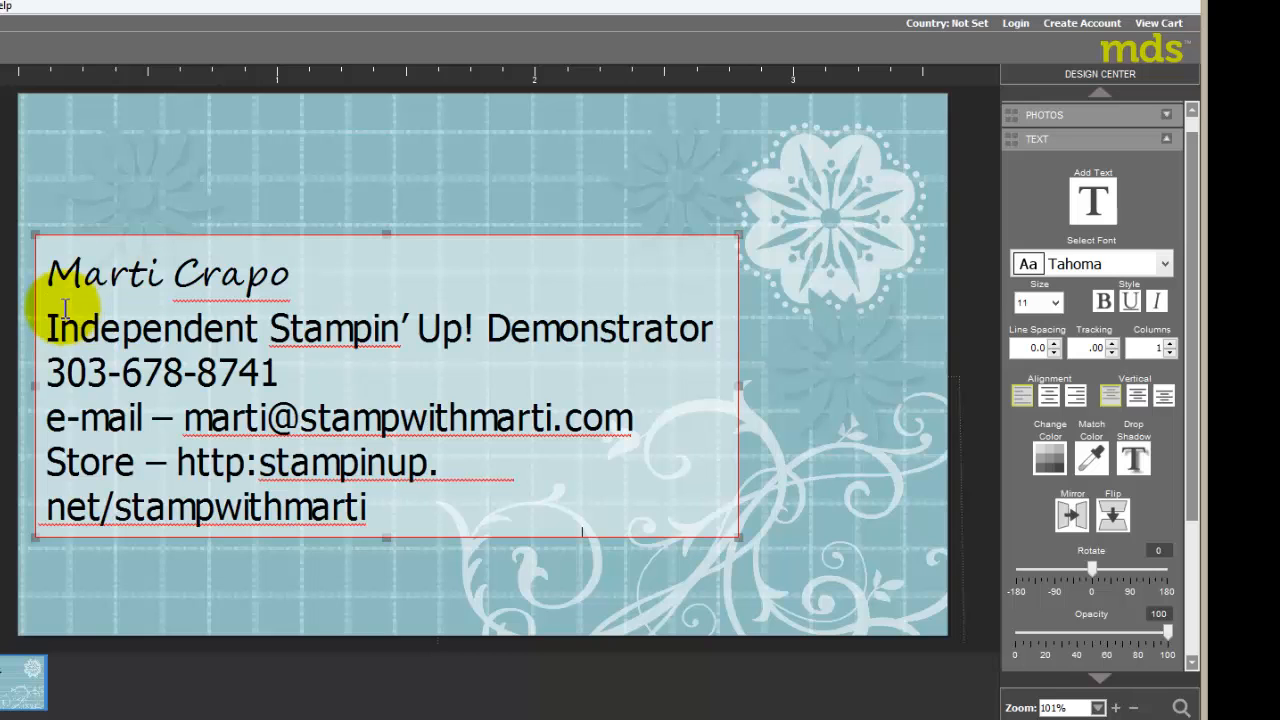
Set the font size of the contact lines from the Independent Stampin' Up! Demonstrator line through the Store address to 9
left_click(52, 326)
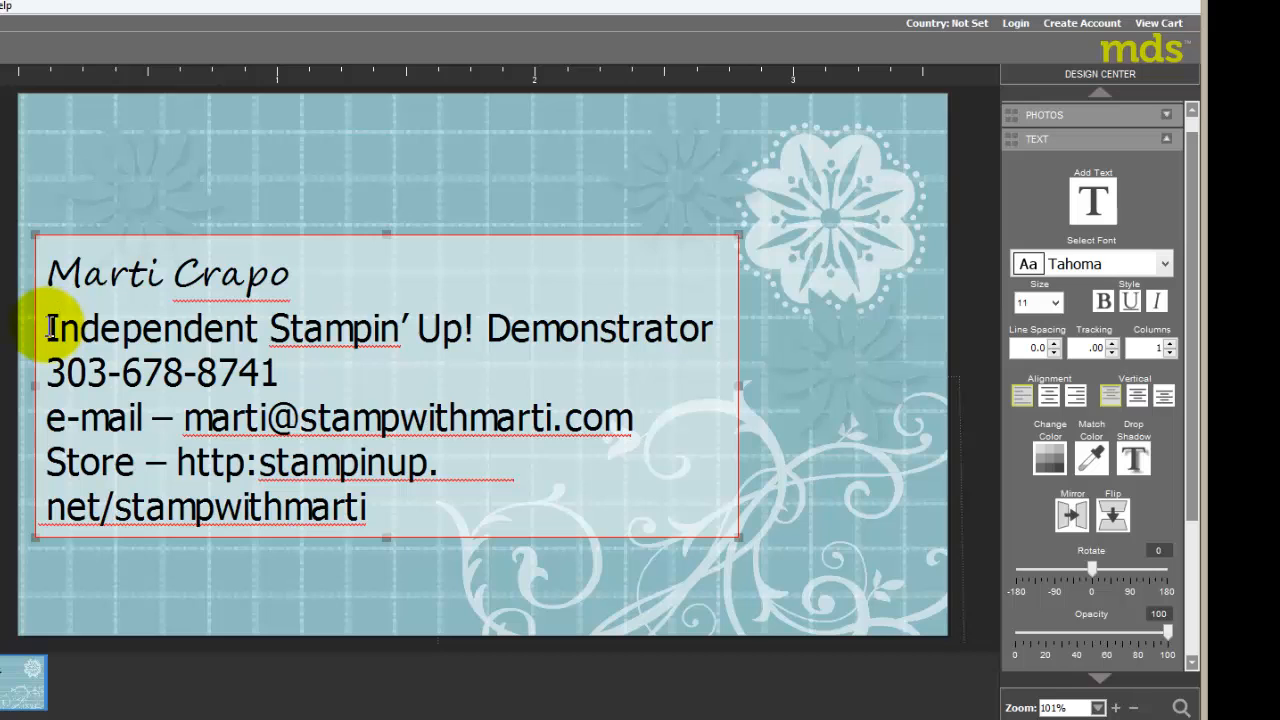
left_click_drag(56, 327, 410, 500)
left_click(45, 326)
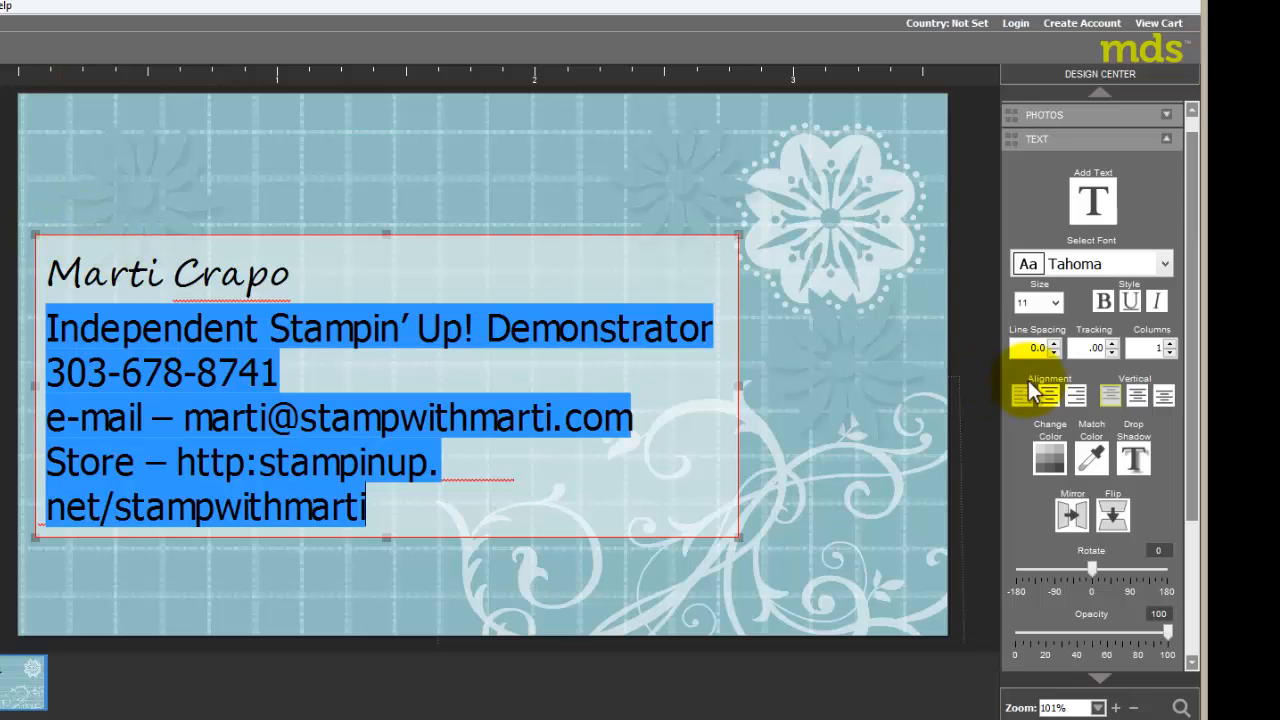
left_click(1056, 305)
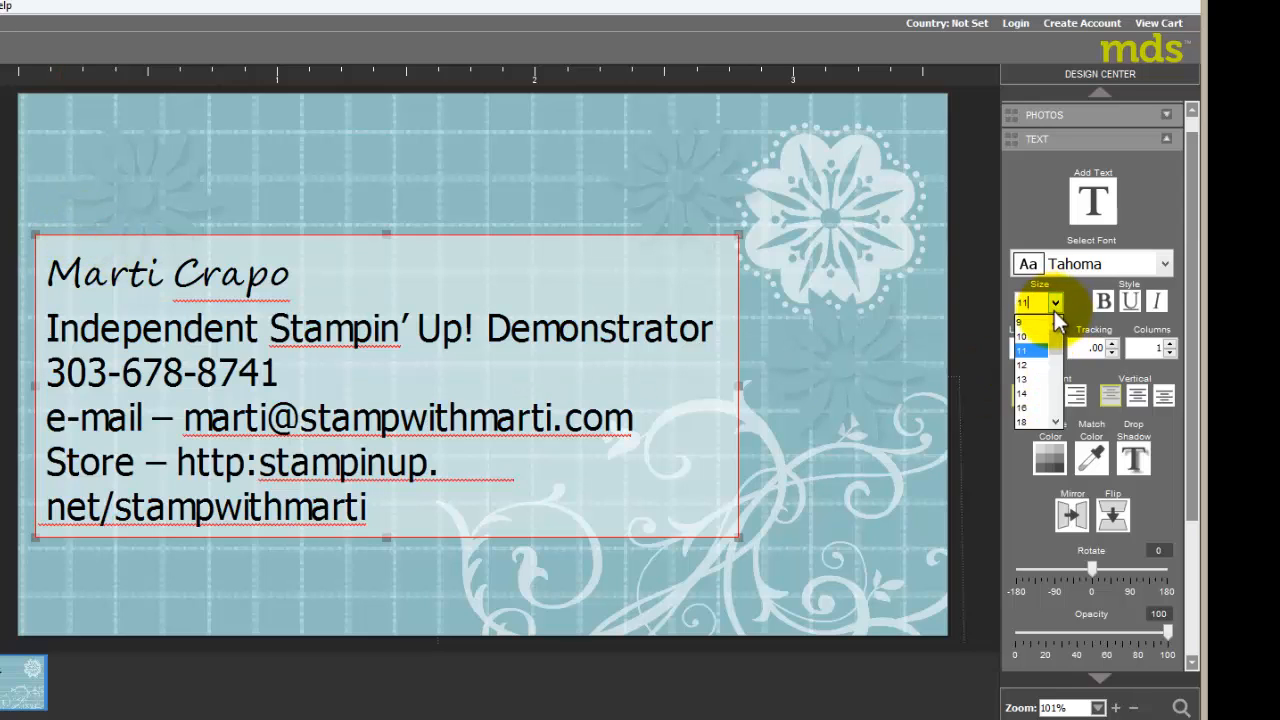
left_click(1032, 333)
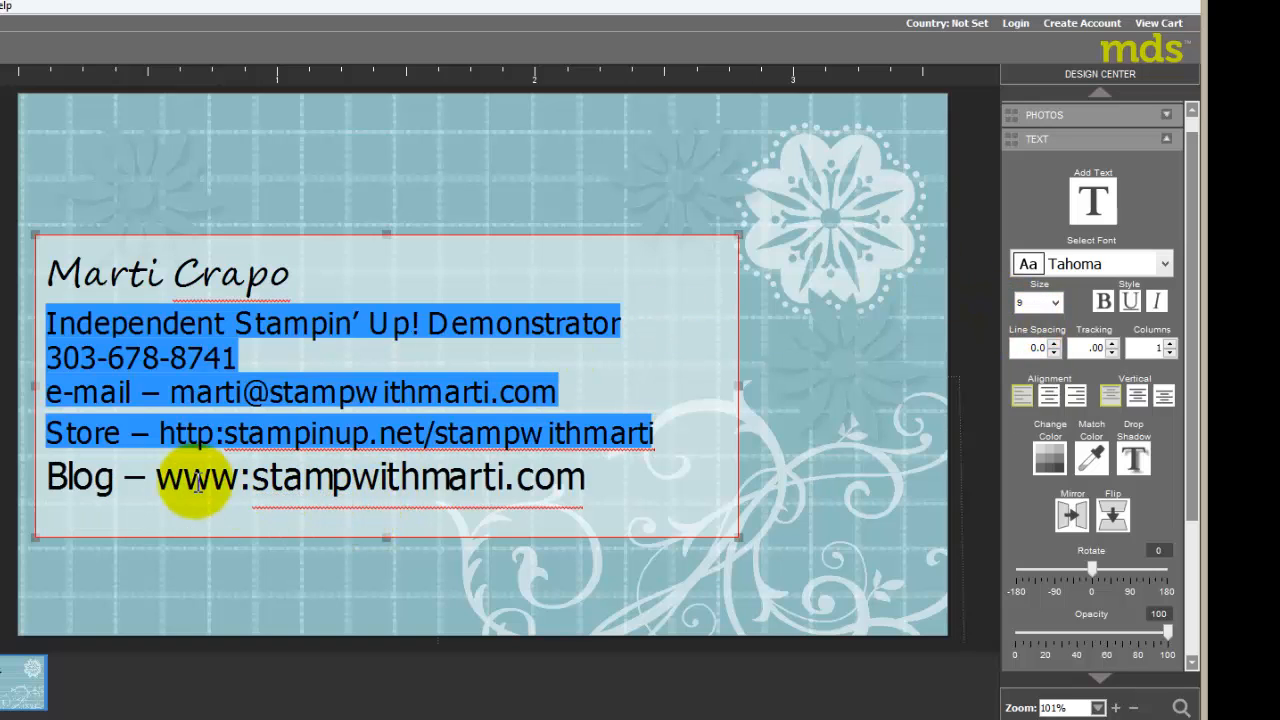
Set the font size of the Blog line to 9 and deselect the text box
left_click(48, 478)
left_click_drag(48, 478, 660, 490)
left_click(1052, 303)
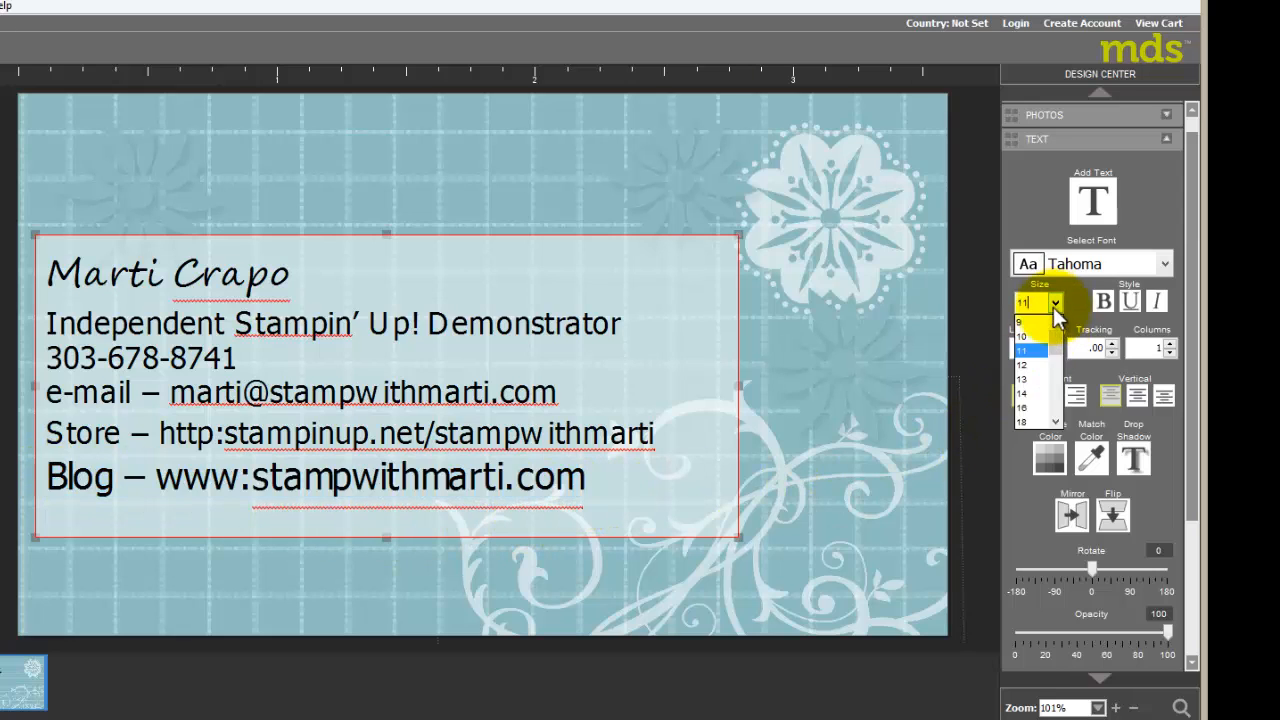
left_click(1035, 328)
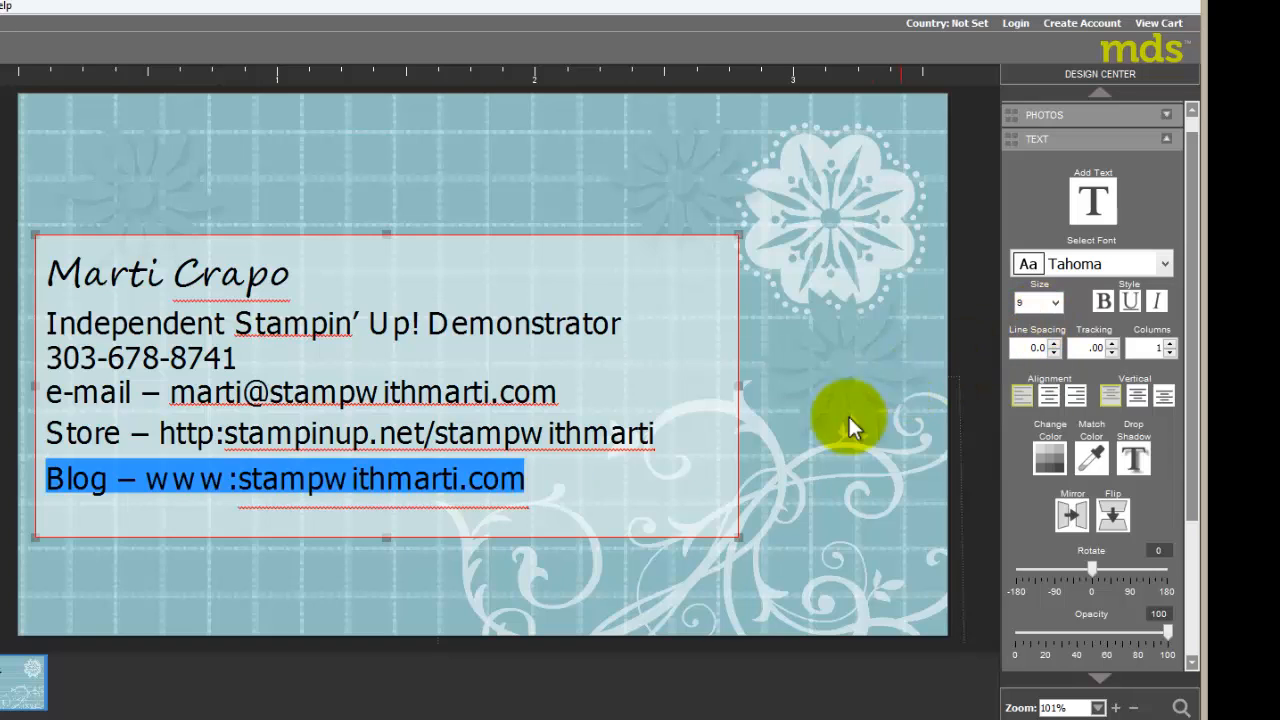
left_click(601, 498)
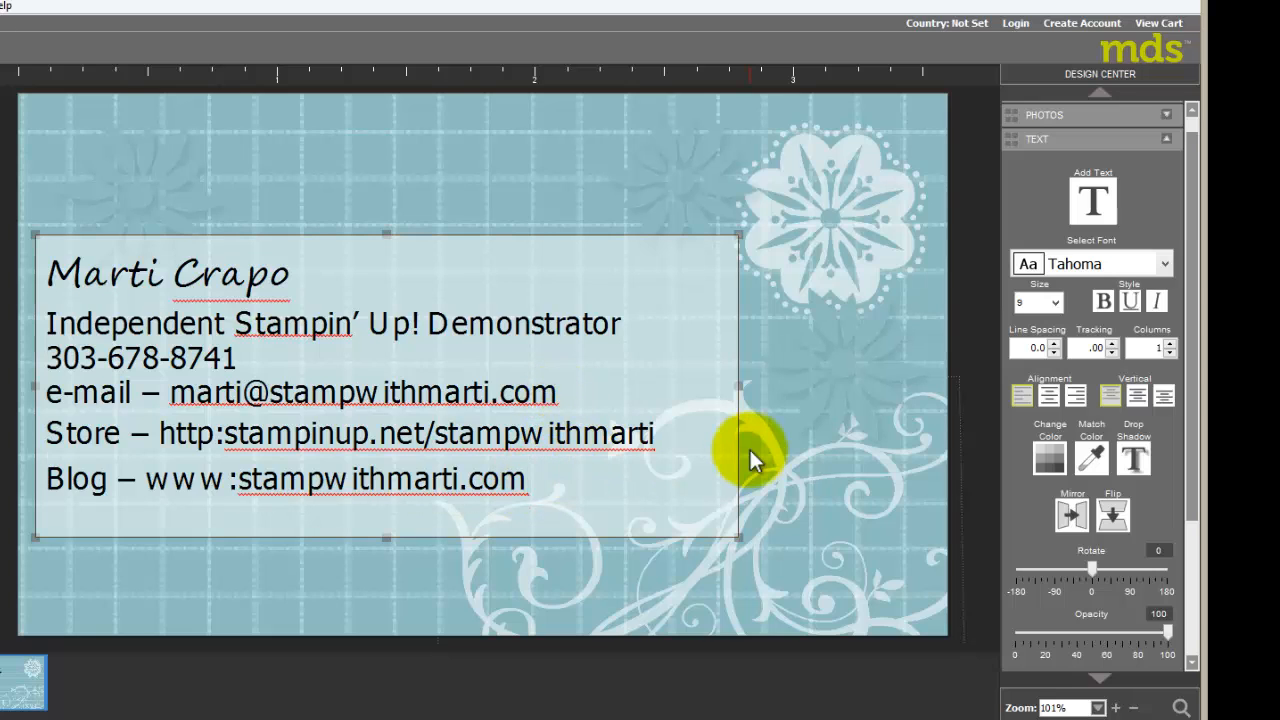
left_click(563, 209)
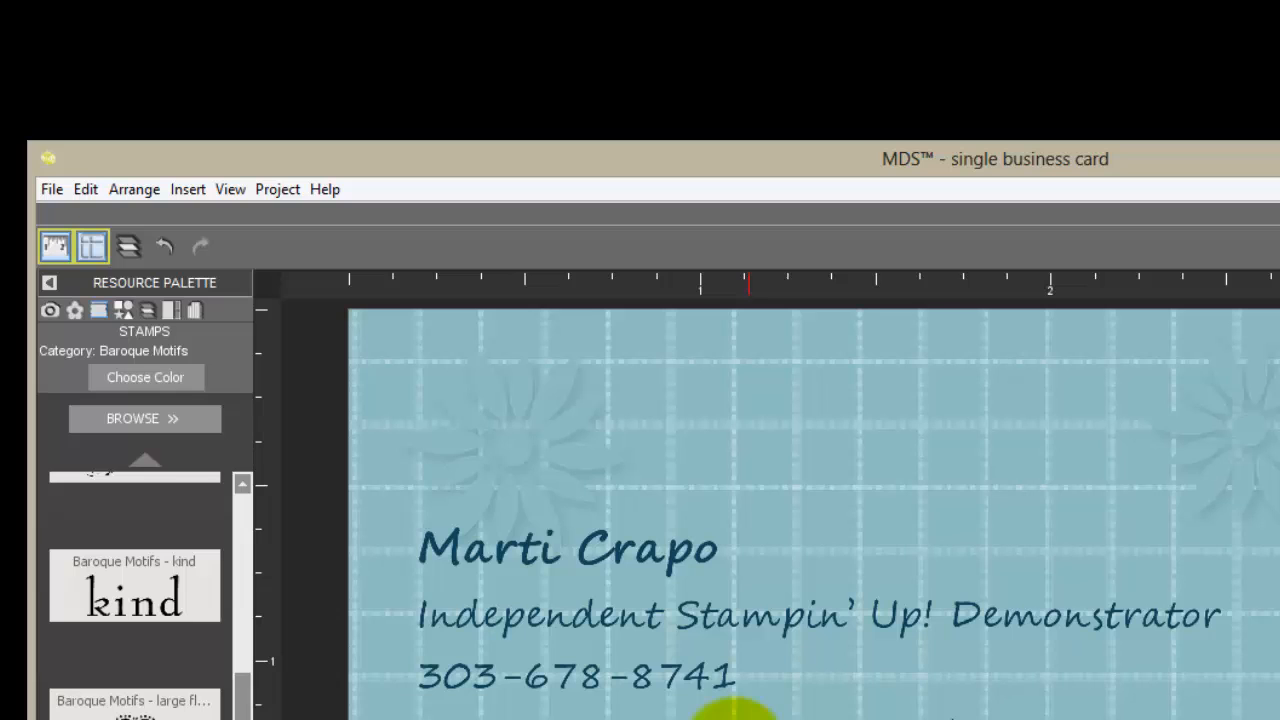
Save the project and export its page as a large 1080 x 630 pixel JPEG to the single business card_JPEG folder
left_click(52, 190)
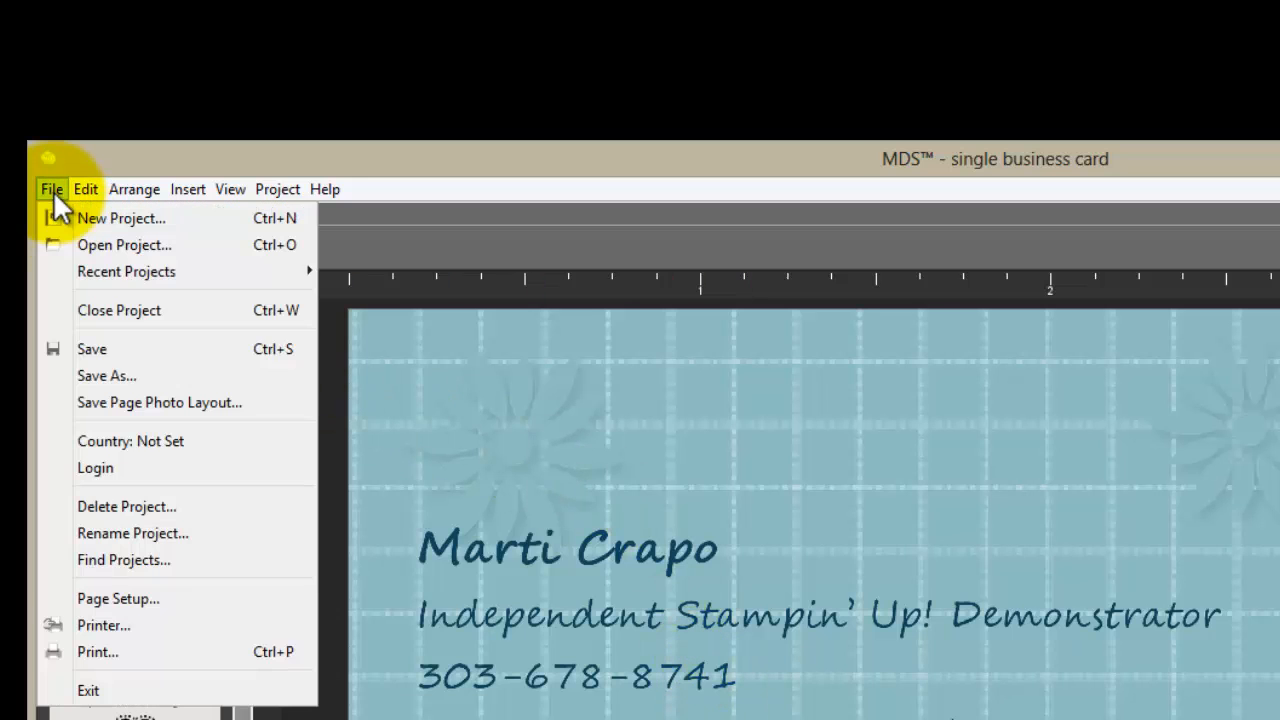
left_click(87, 348)
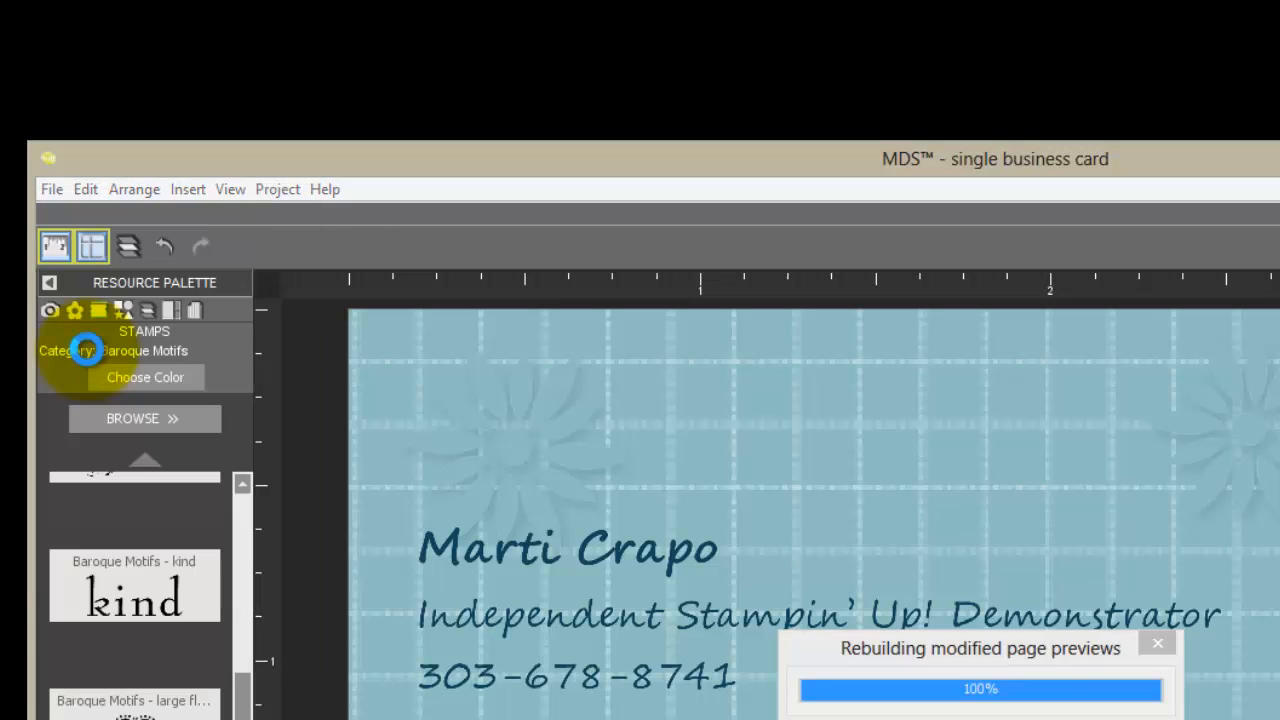
left_click(276, 189)
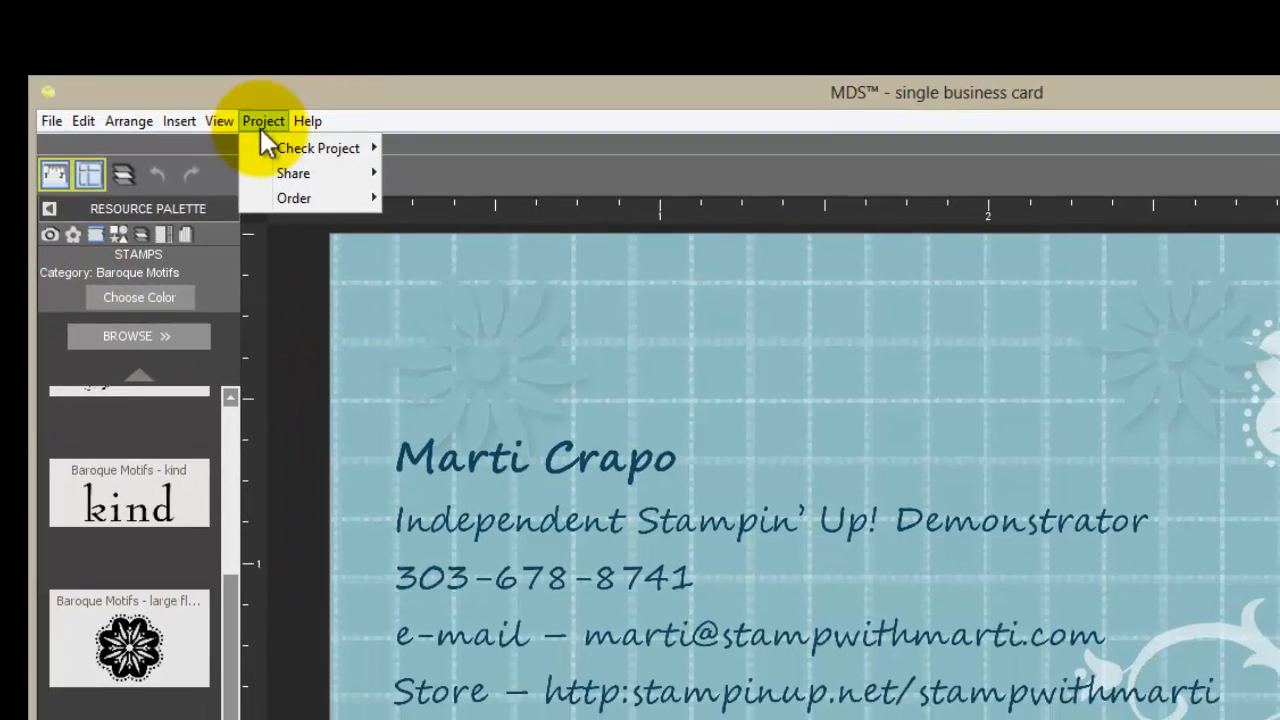
mouse_move(262, 50)
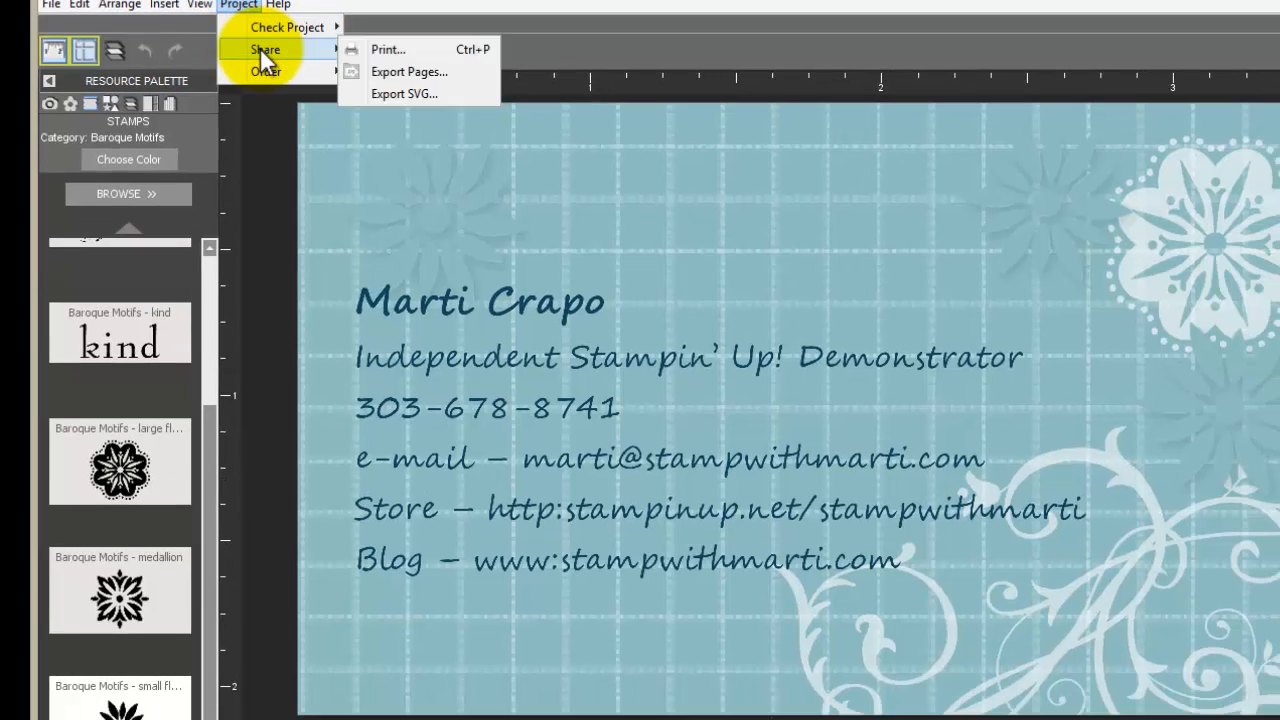
left_click(378, 71)
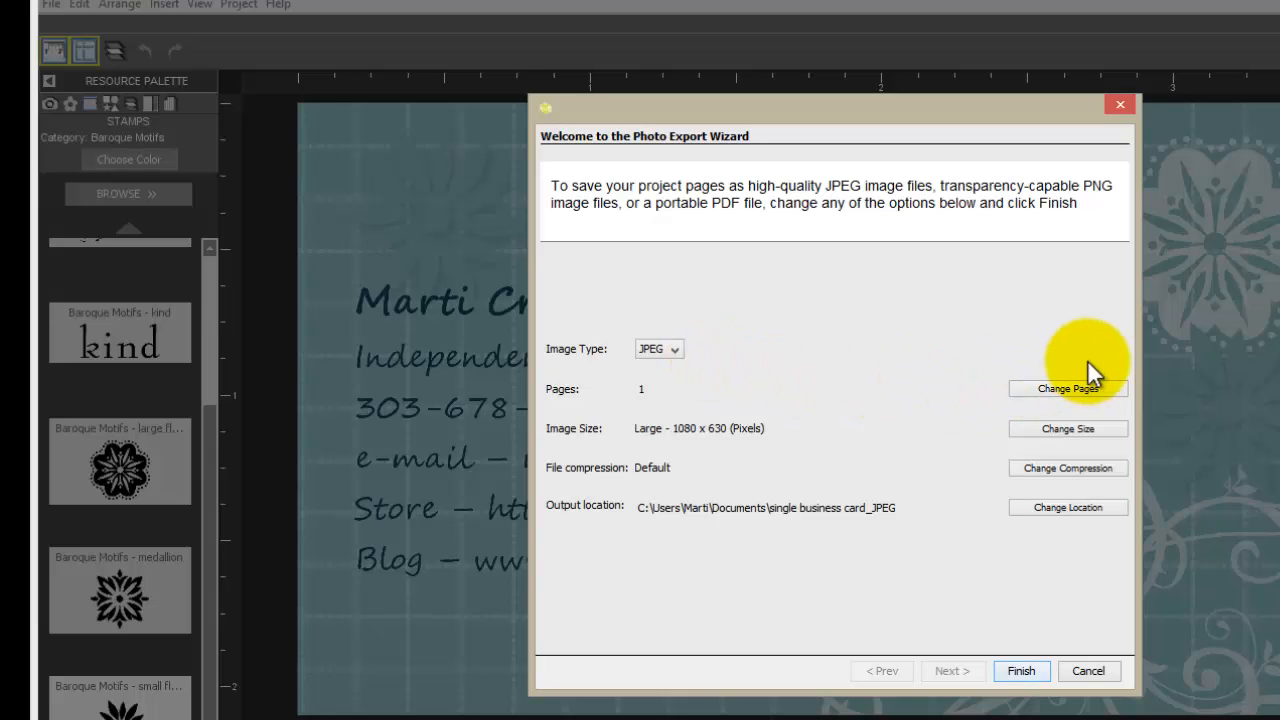
left_click(1020, 671)
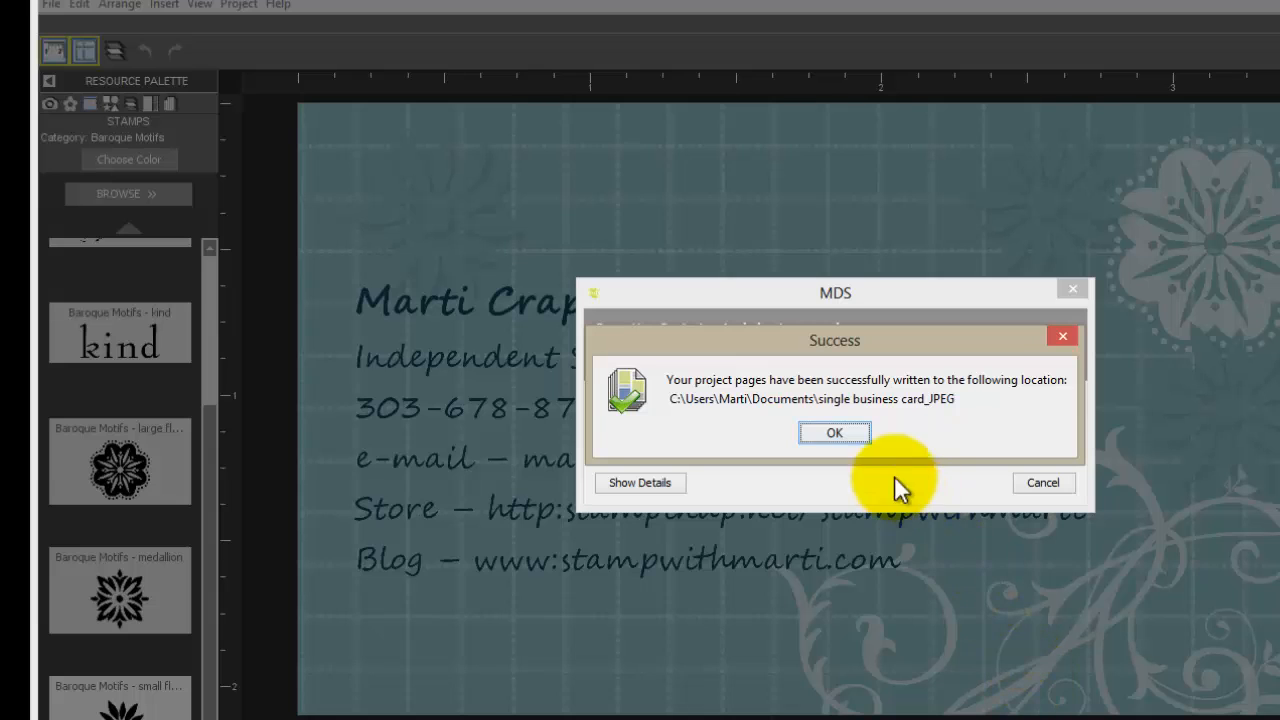
left_click(837, 432)
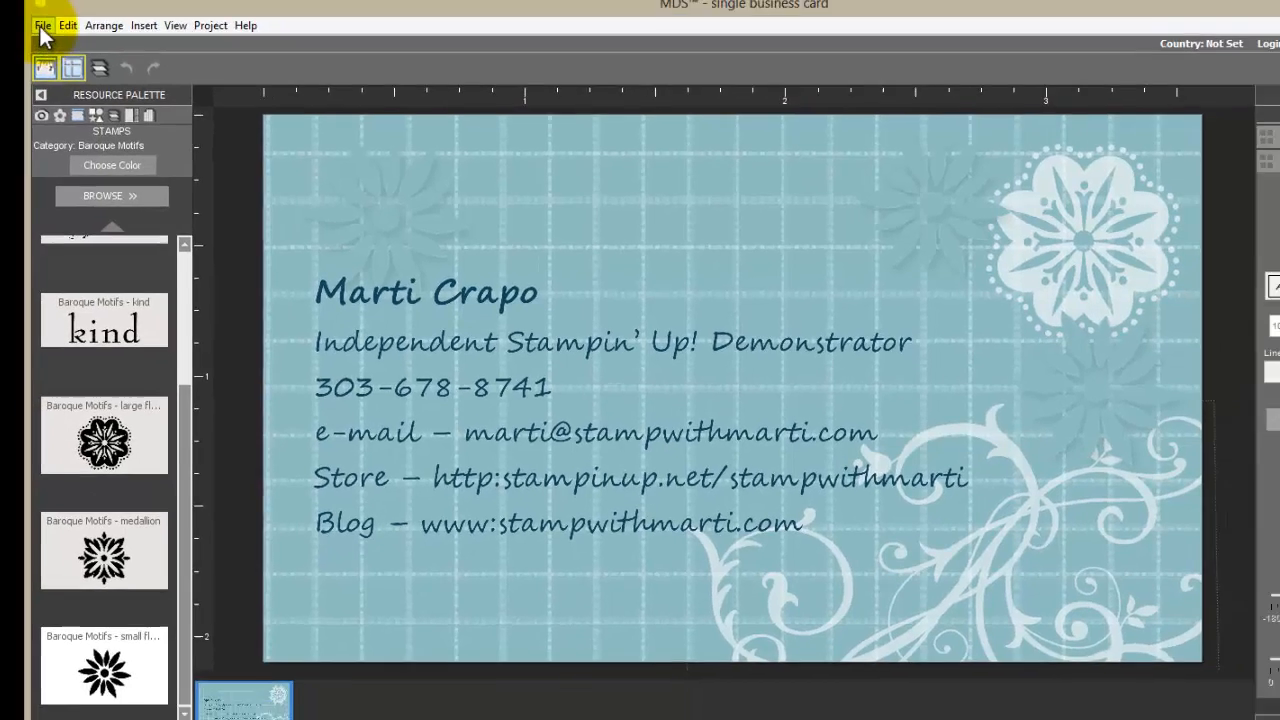
Create a new 8½" x 11" portrait photobook project with the Create Your Own template, named "business card template"
left_click(42, 25)
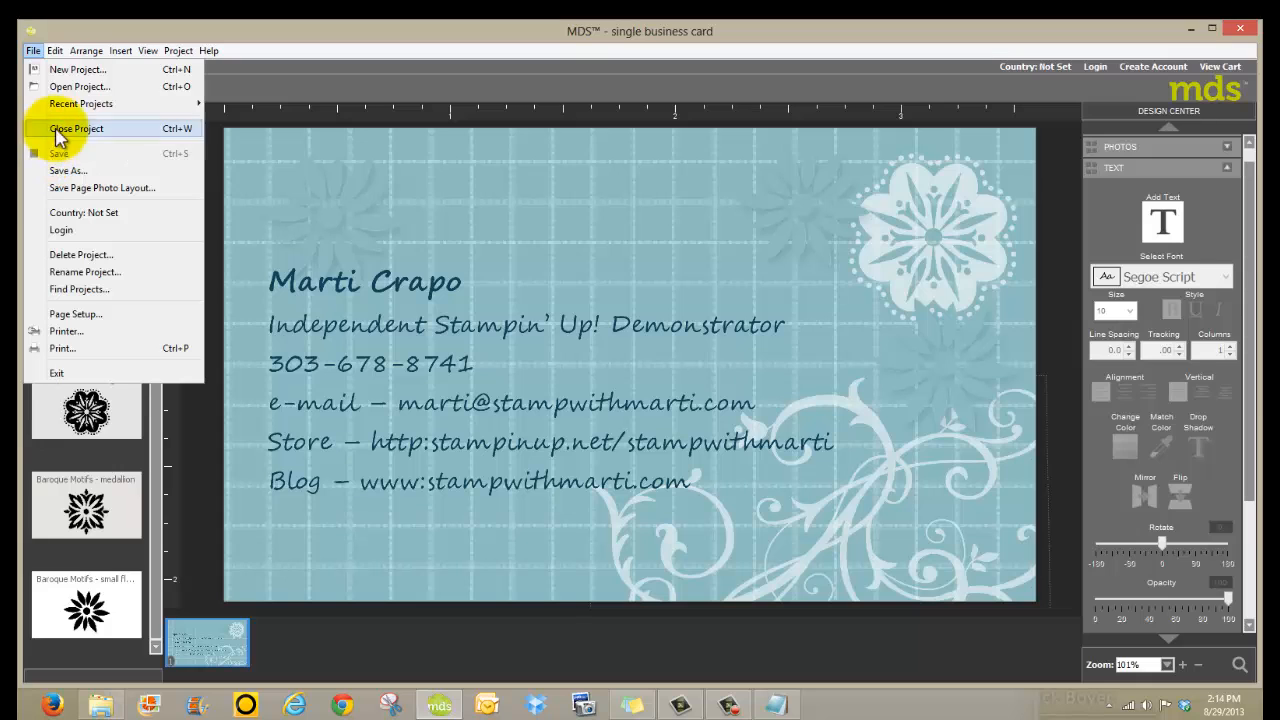
left_click(257, 253)
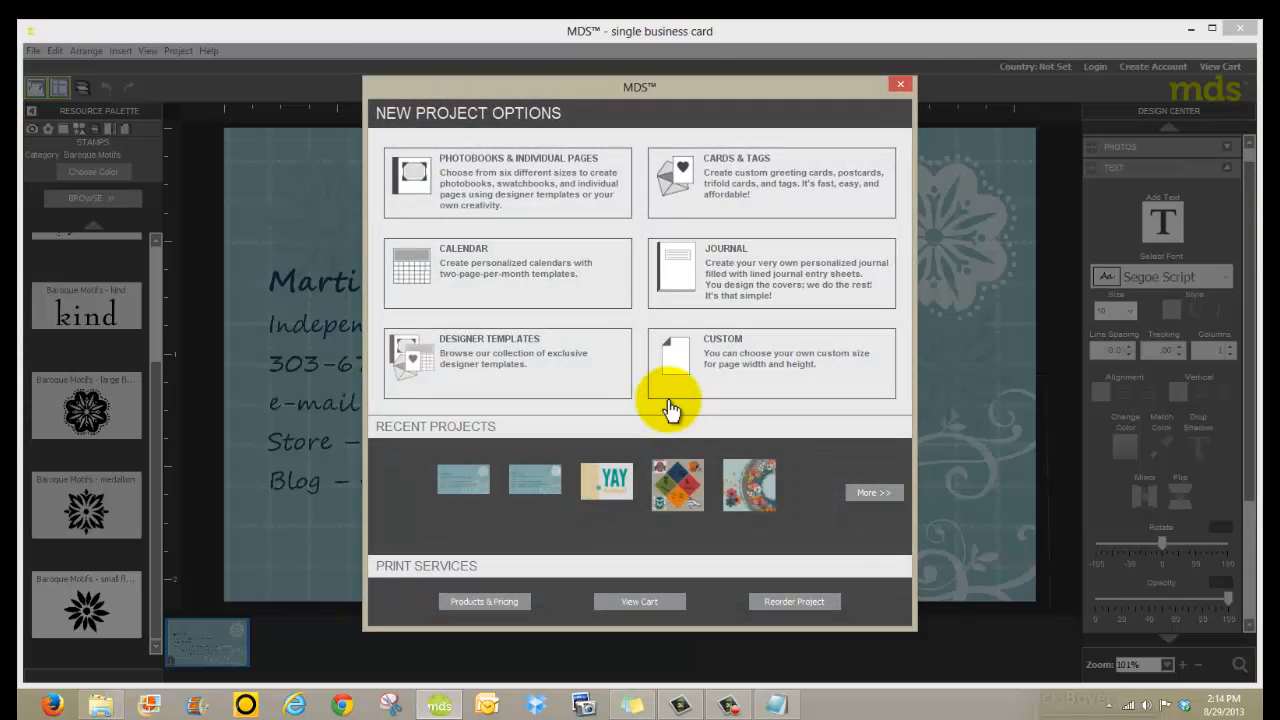
left_click(513, 192)
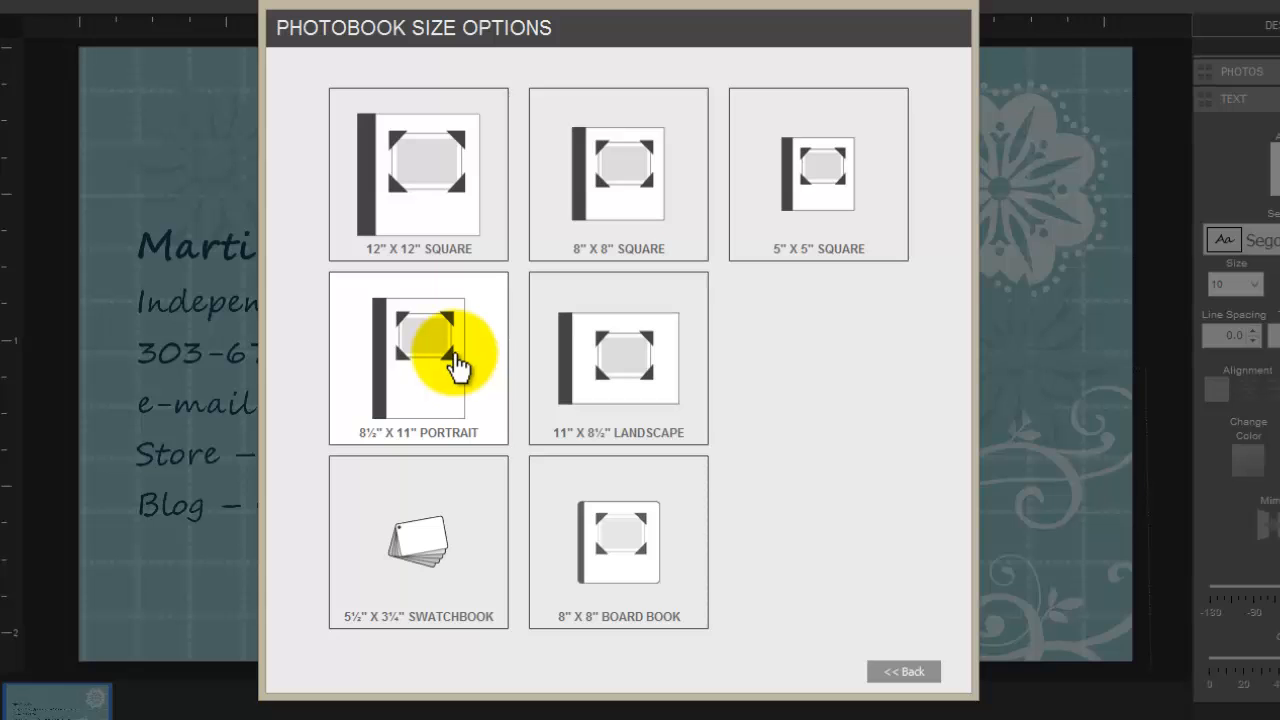
left_click(455, 369)
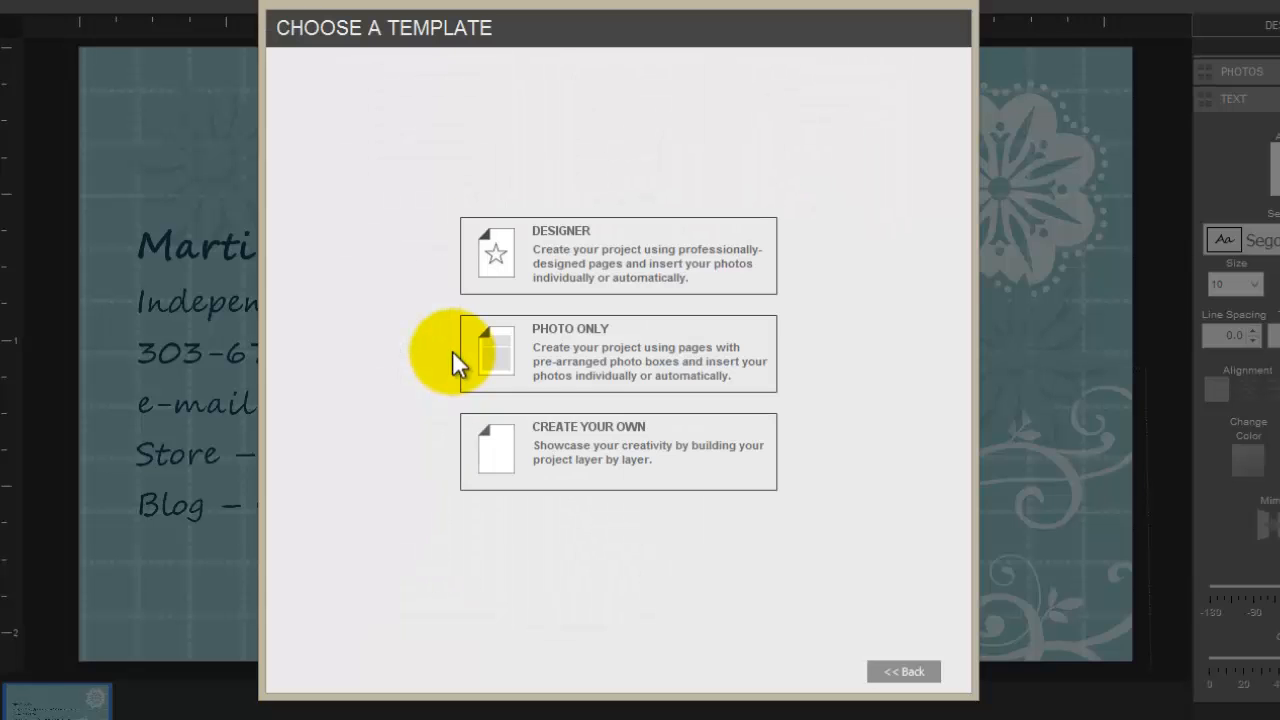
left_click(600, 465)
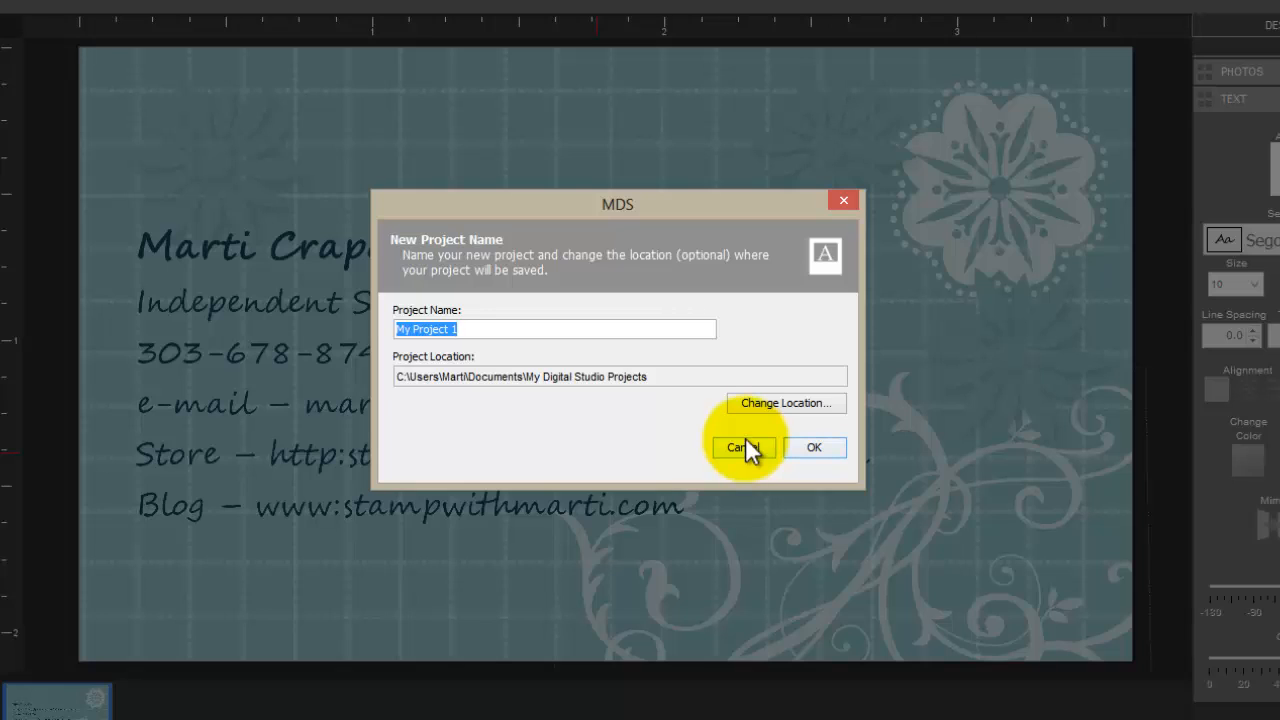
type("business card t")
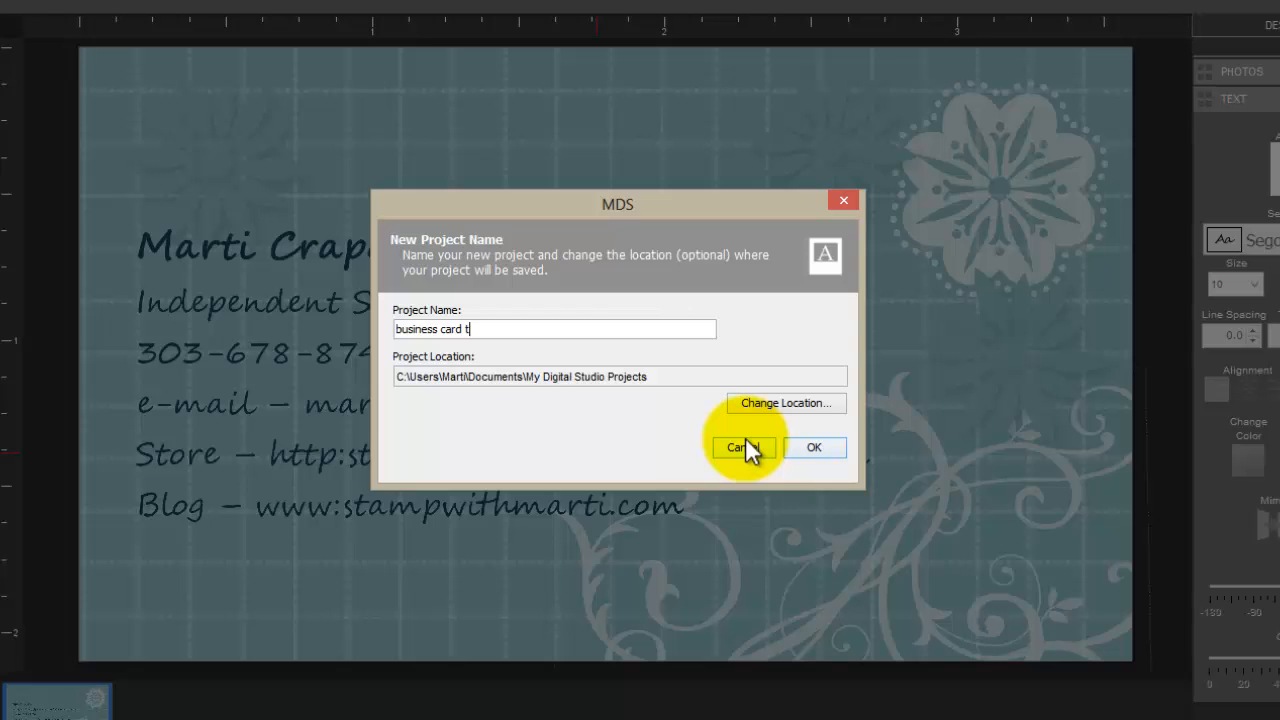
type("emplate")
left_click(812, 447)
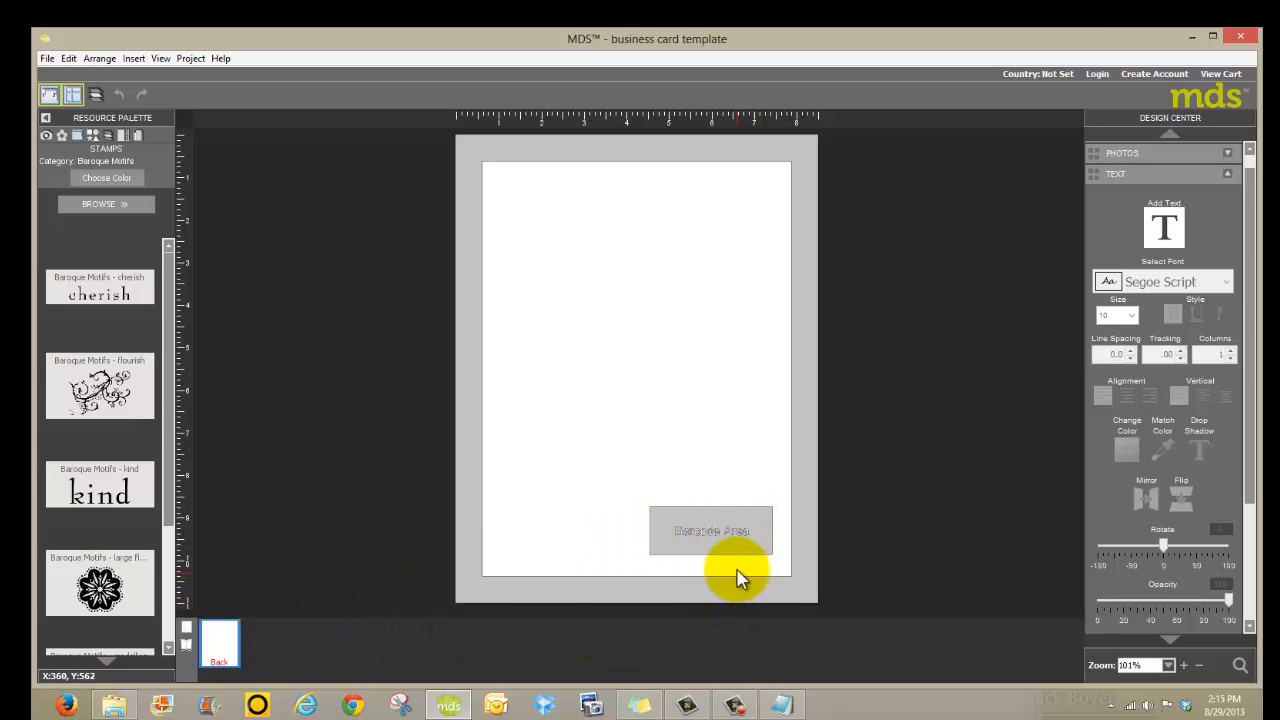
Turn off the book's photo cover option and place a vertical guide at about 4.25 inches across the page
right_click(224, 638)
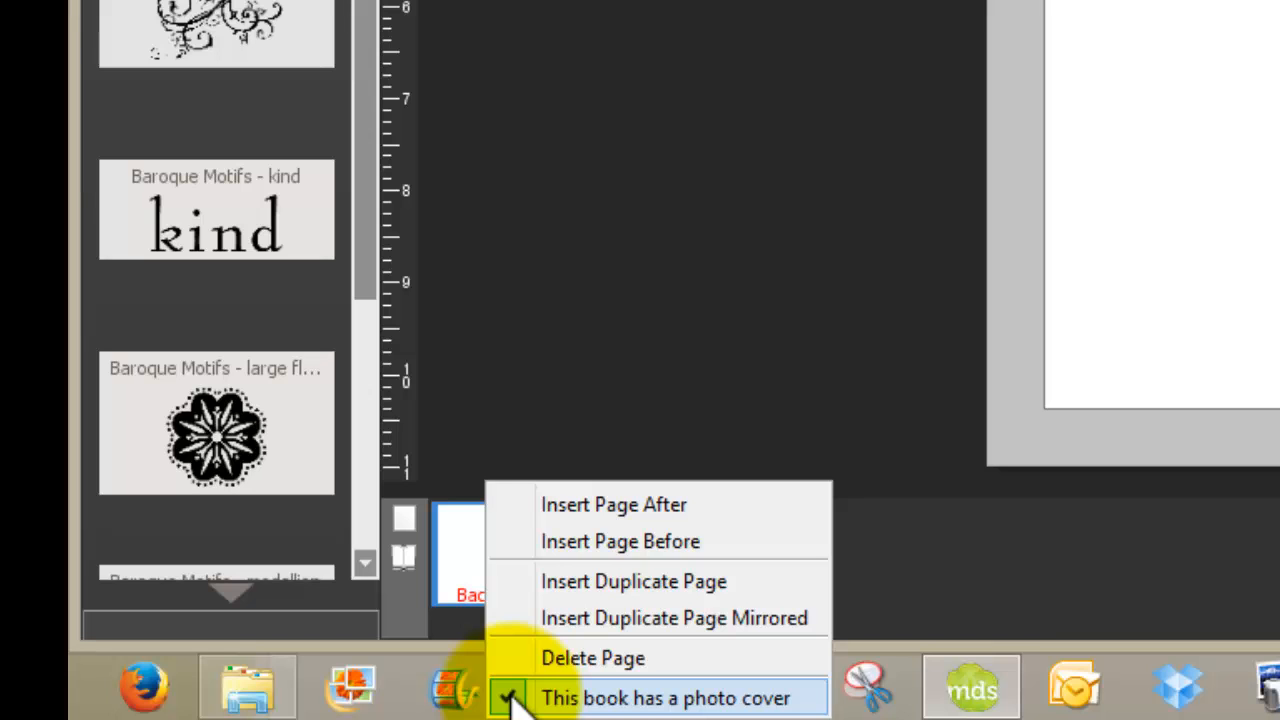
left_click(510, 698)
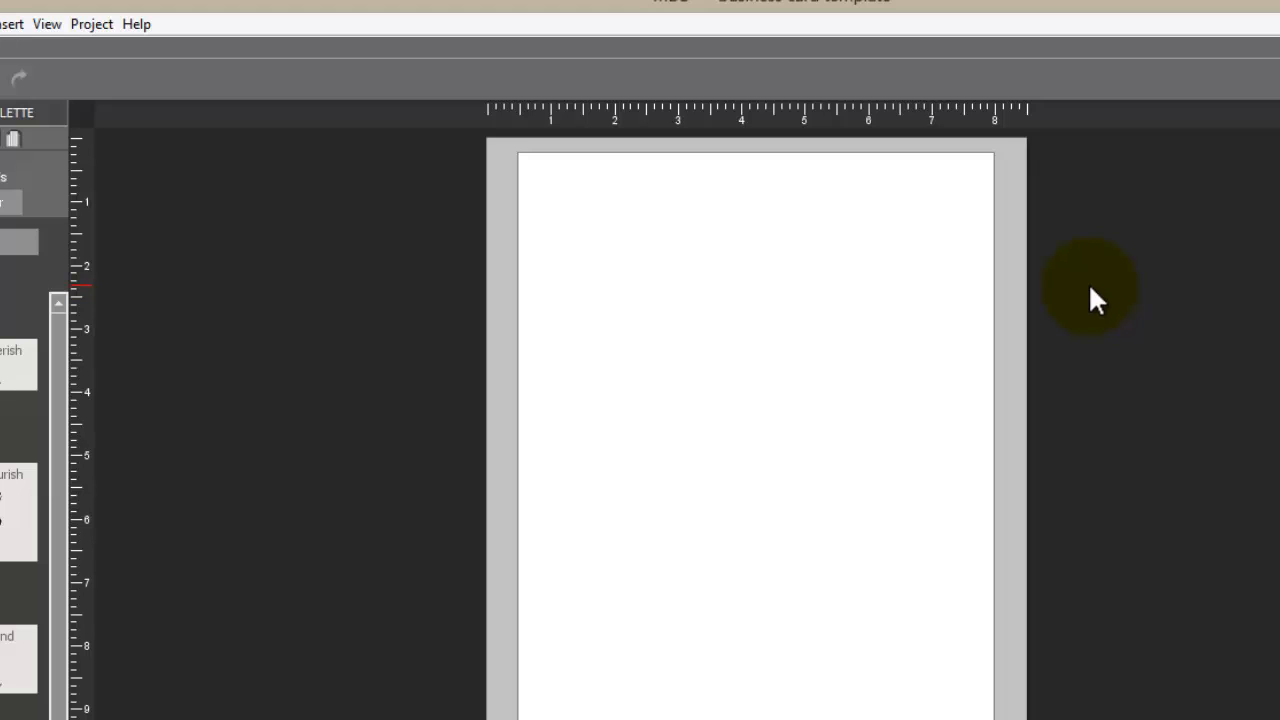
left_click(760, 109)
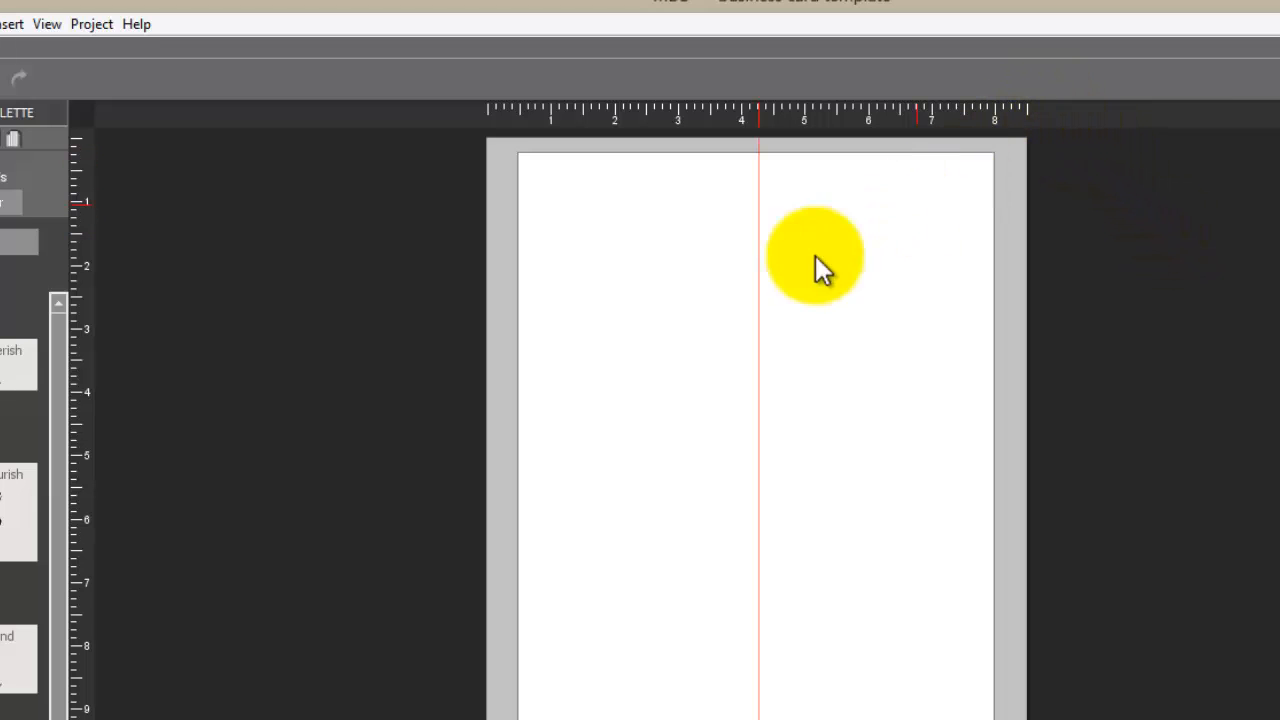
Place a horizontal guide at about 0.5 inch down the page and add an empty photo box
left_click(78, 170)
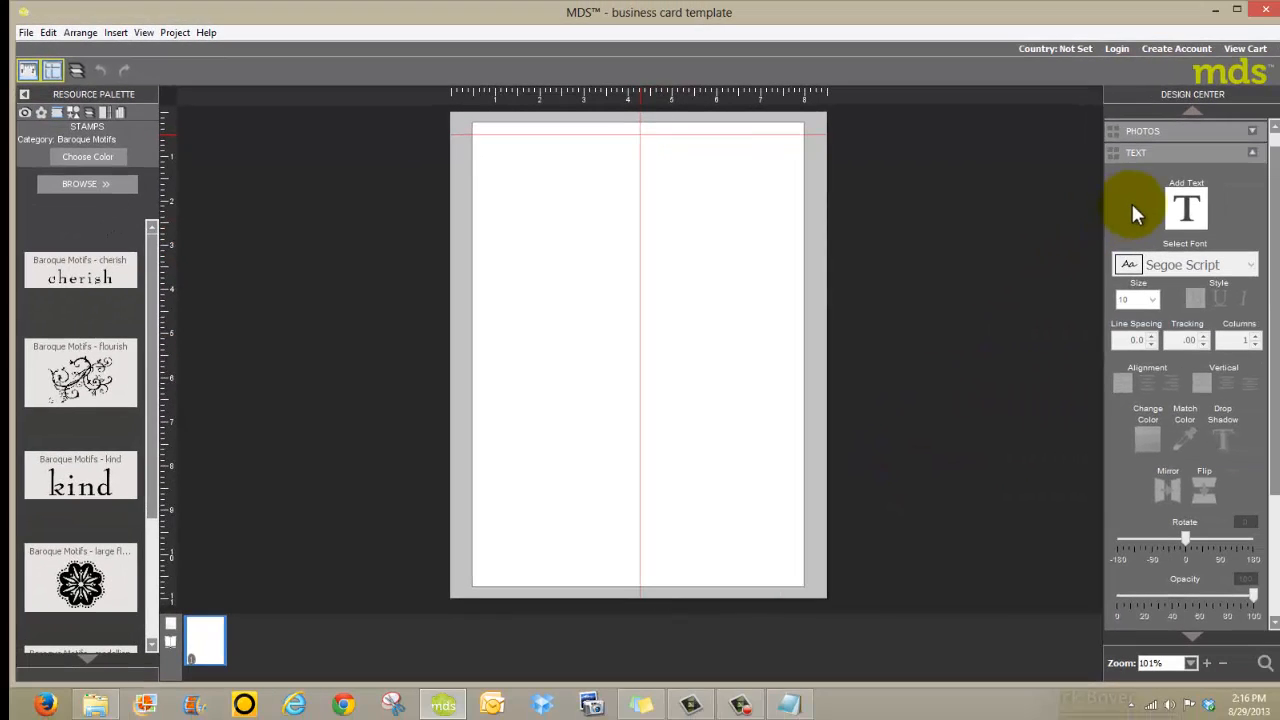
left_click(1230, 134)
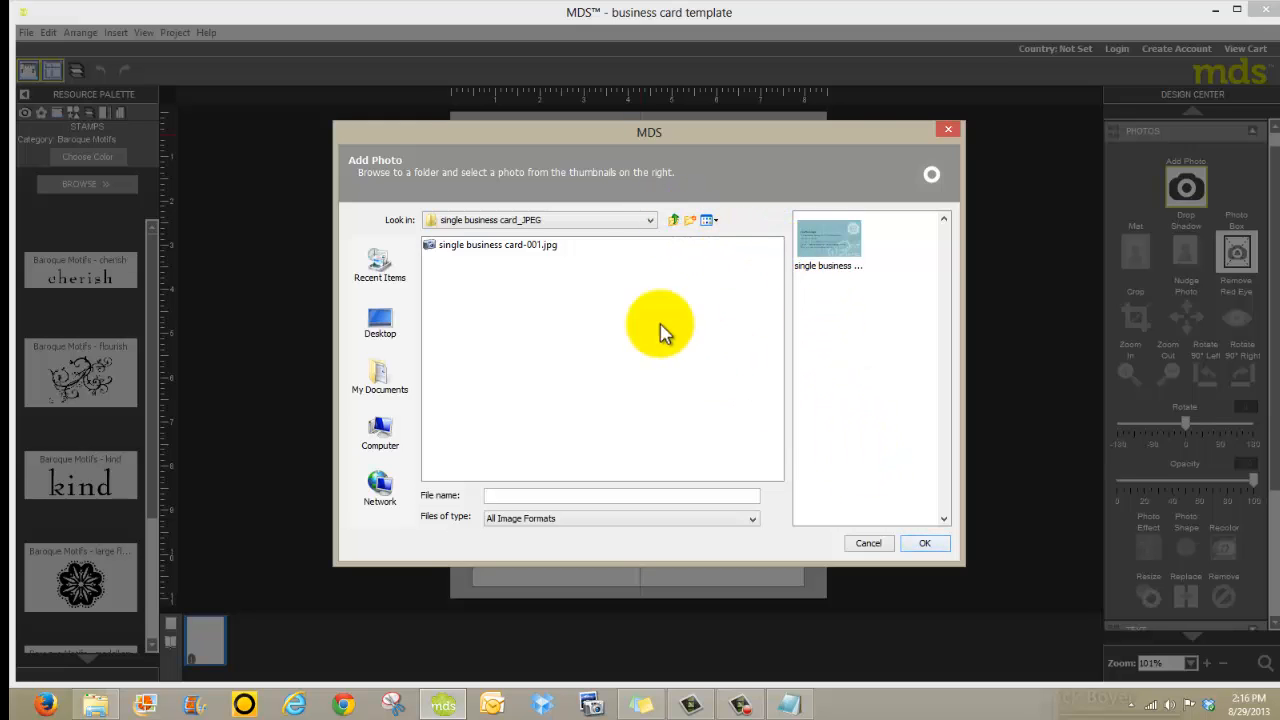
left_click(885, 542)
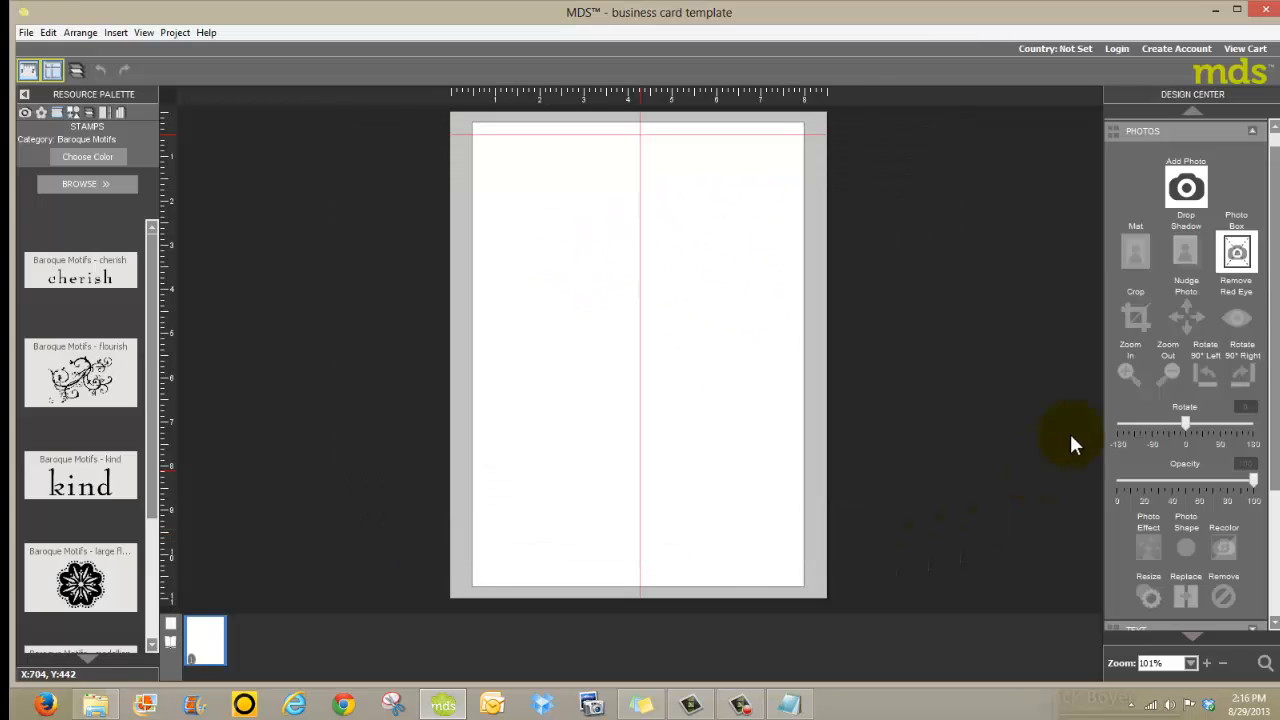
left_click(1237, 251)
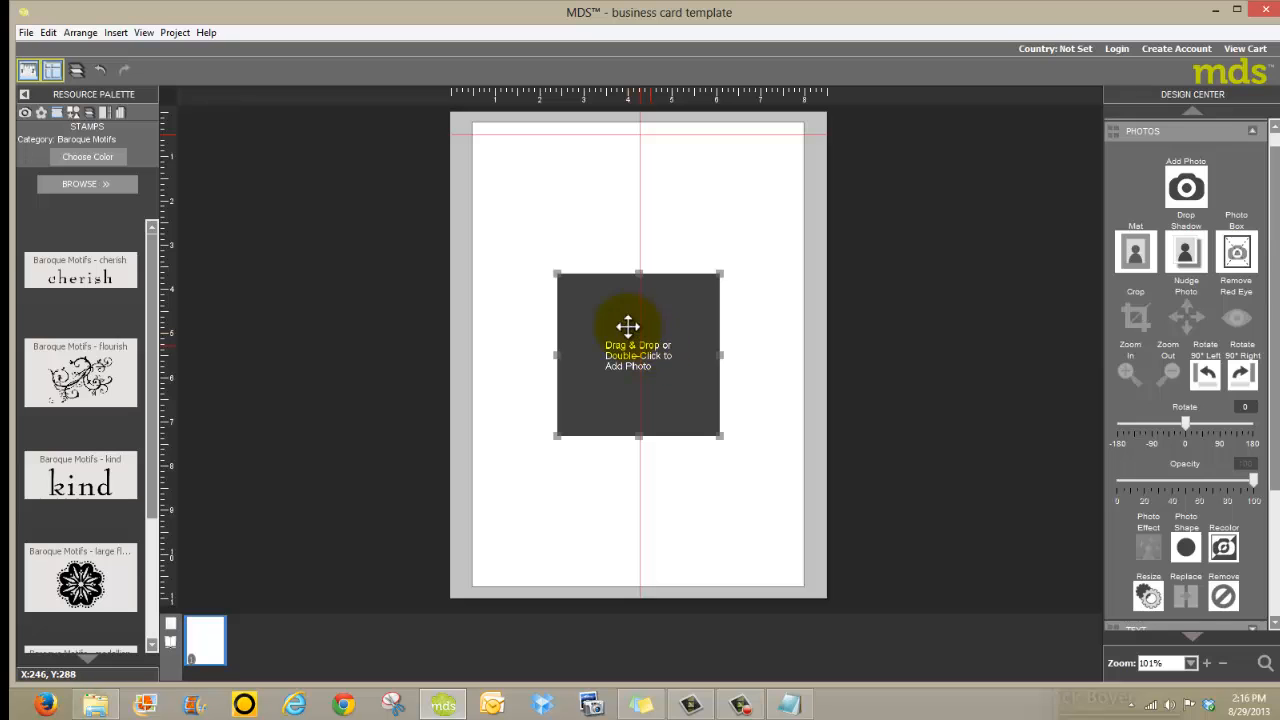
Shorten the photo box to about 2 inches high and fit its upper-right corner to the intersection of the two guides
left_click_drag(627, 326, 520, 164)
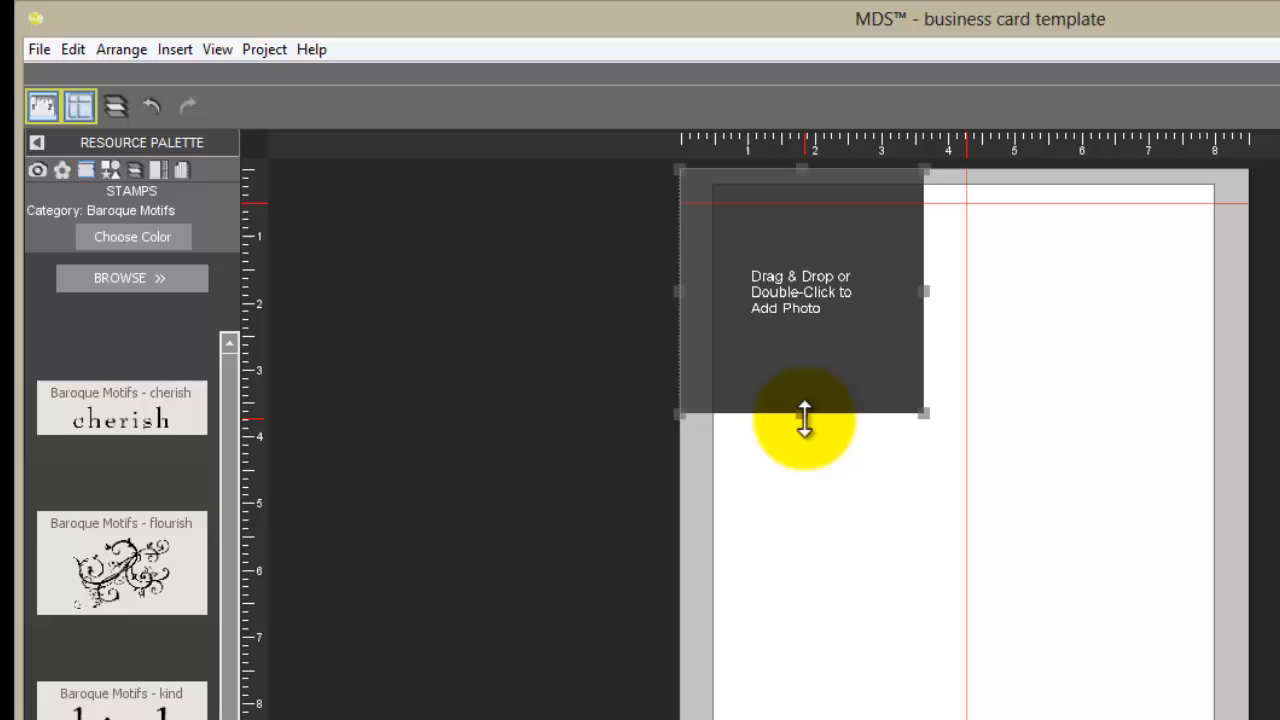
left_click_drag(804, 418, 799, 308)
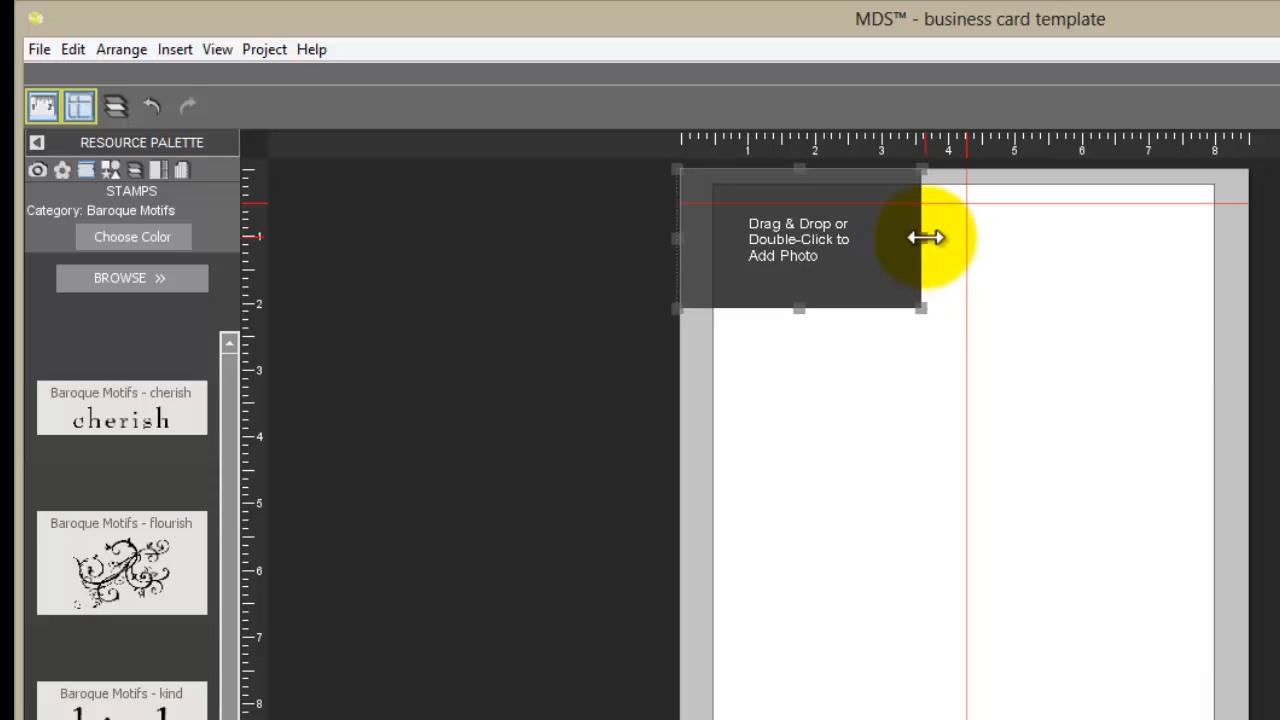
left_click_drag(813, 247, 871, 303)
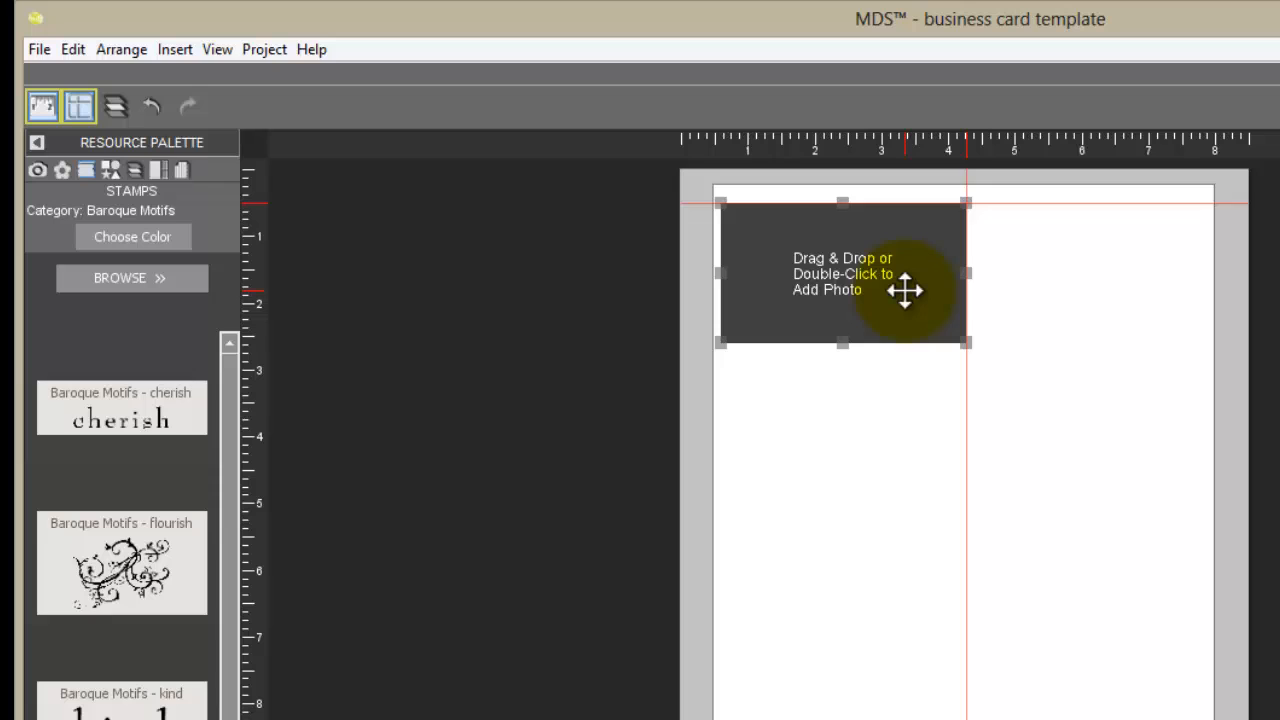
key("Up")
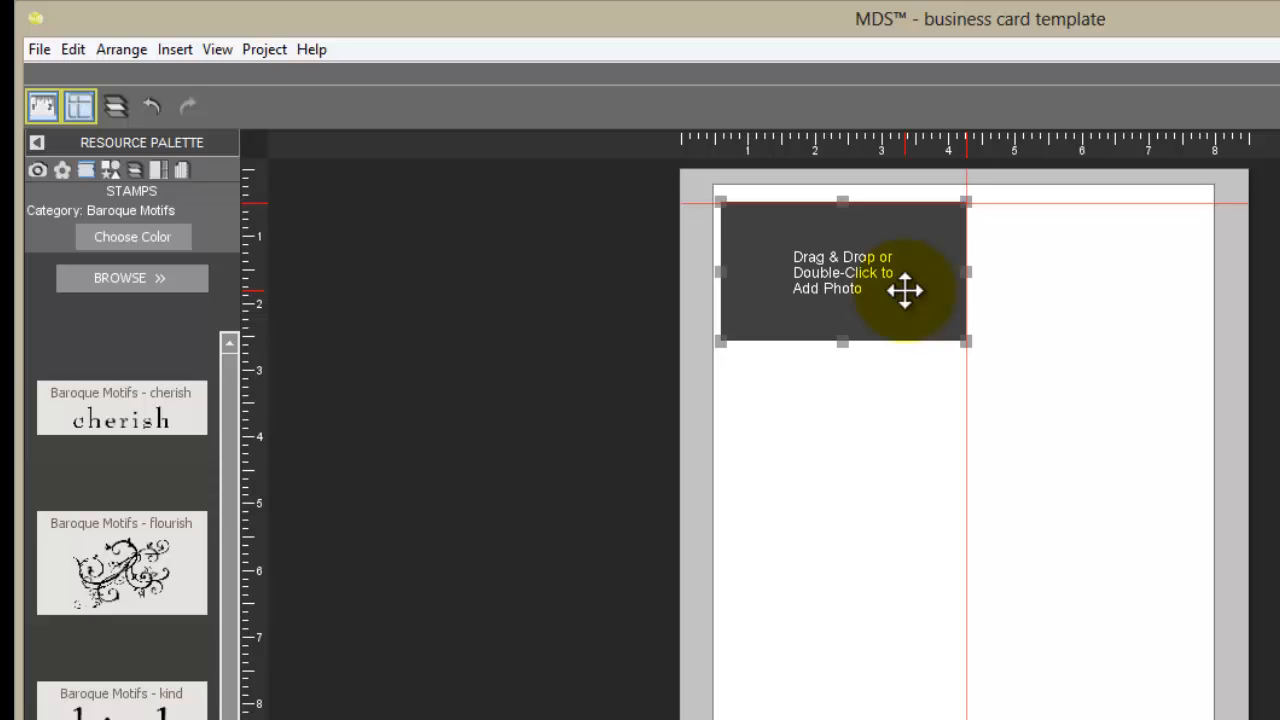
left_click(1058, 314)
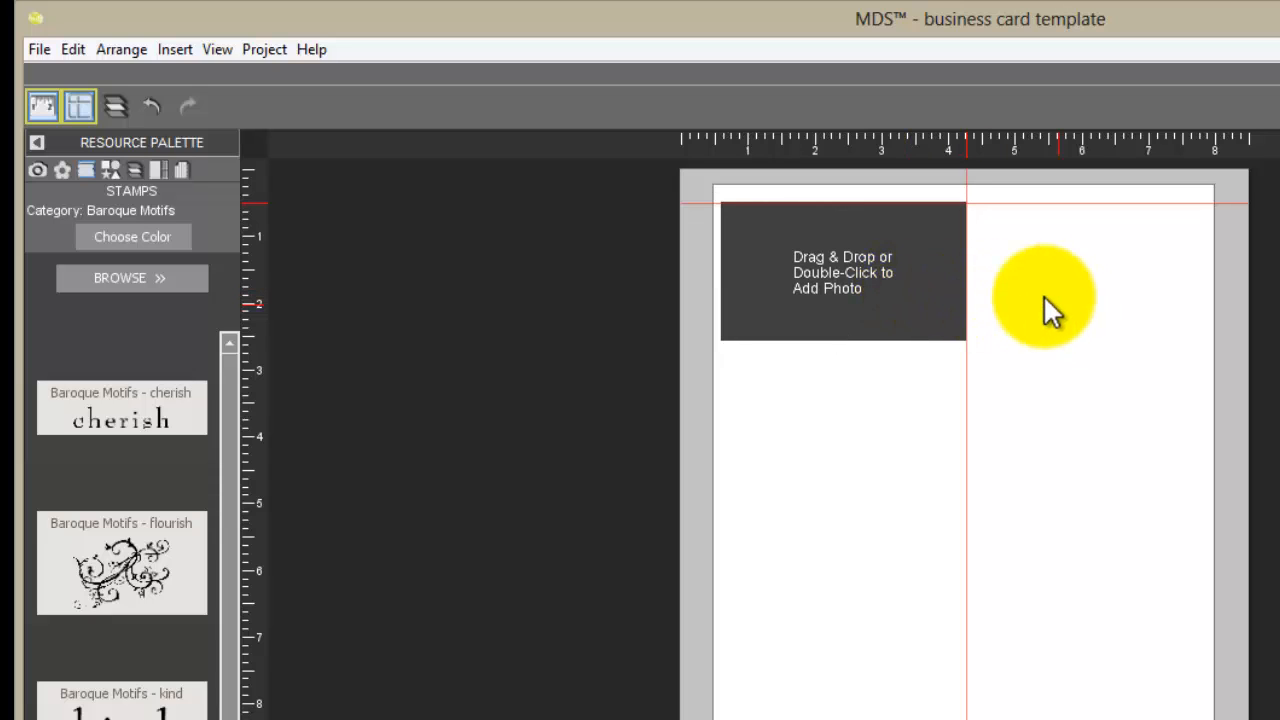
Fill the photo box with the single business card-001 image and accept its framing in the Photo Editor
left_click(831, 320)
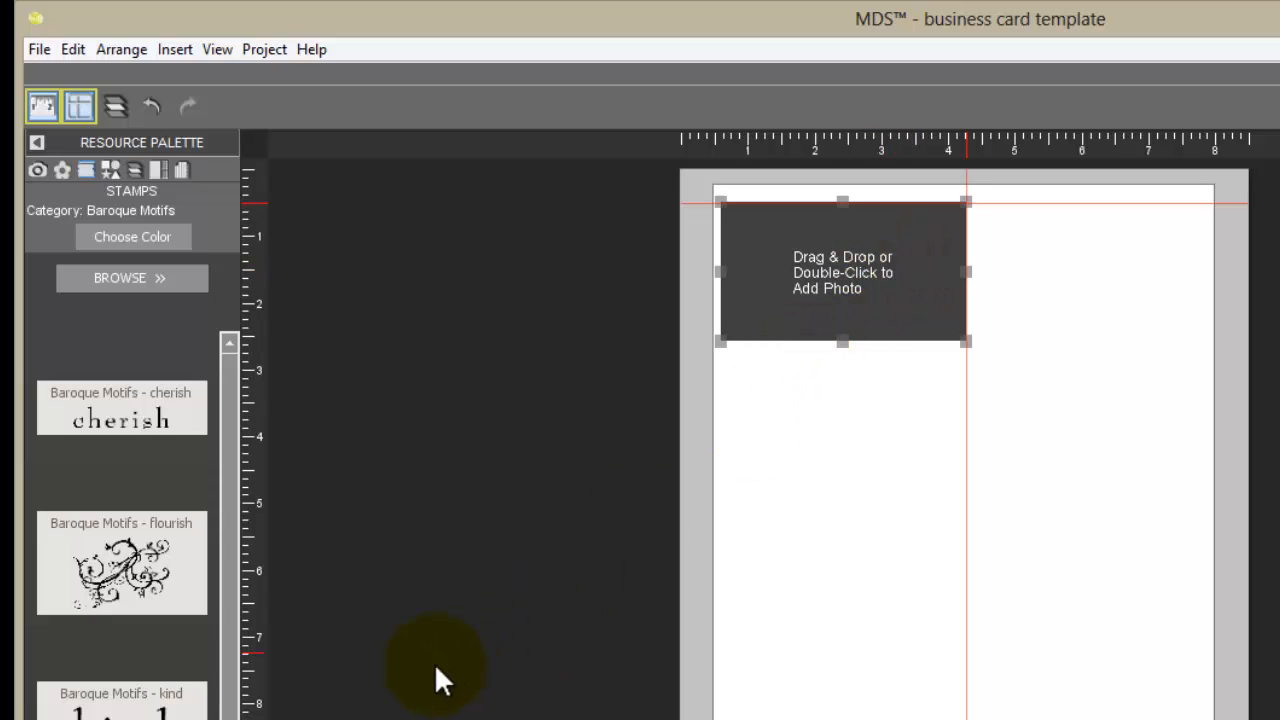
left_click(36, 170)
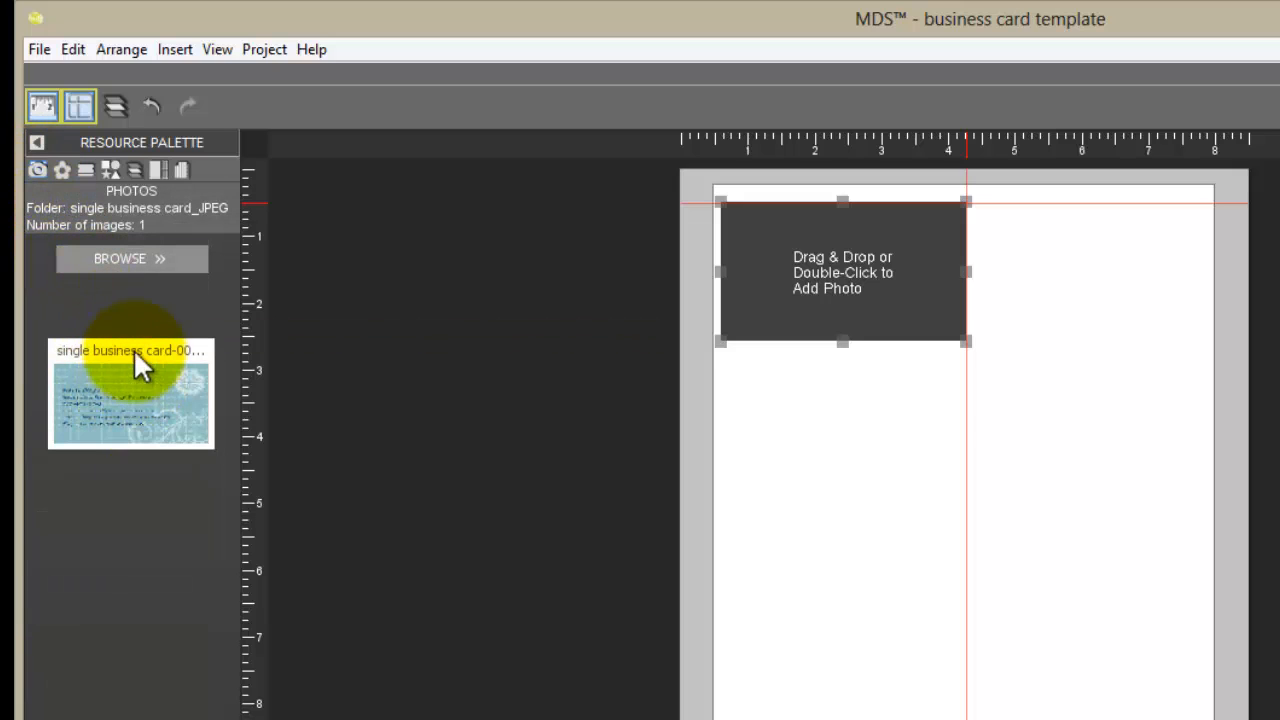
left_click_drag(189, 391, 828, 278)
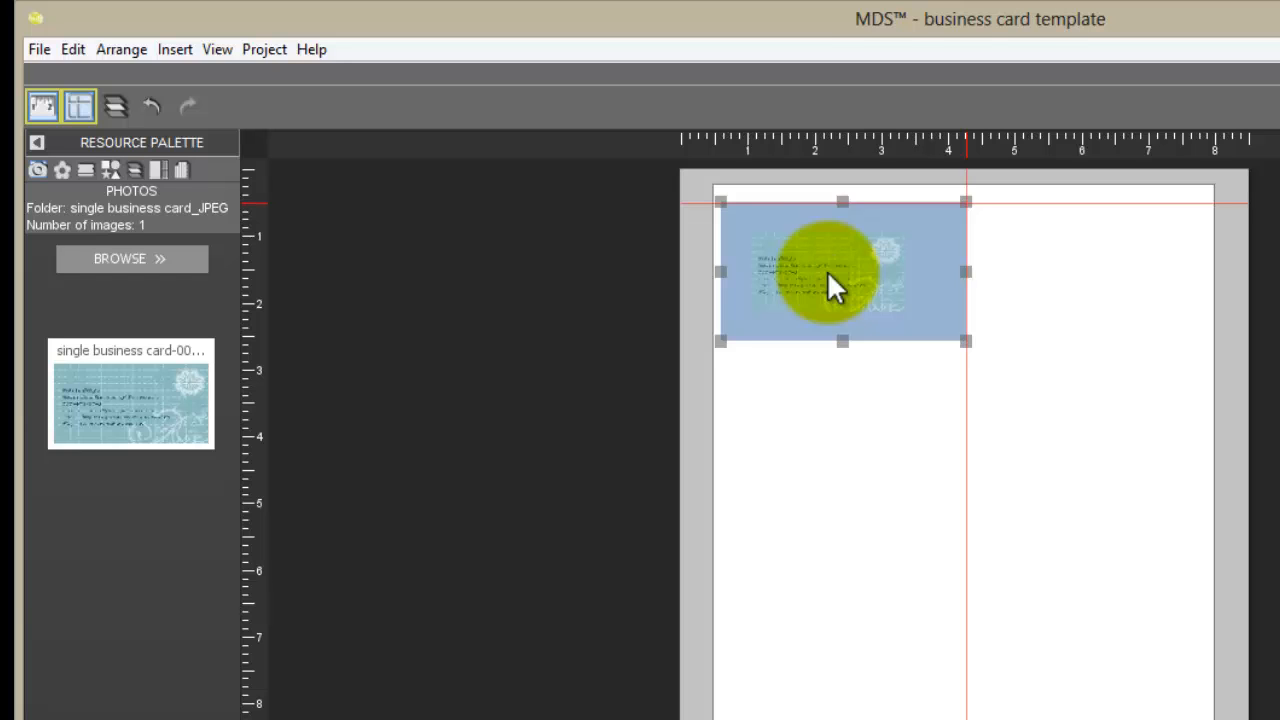
double_click(827, 270)
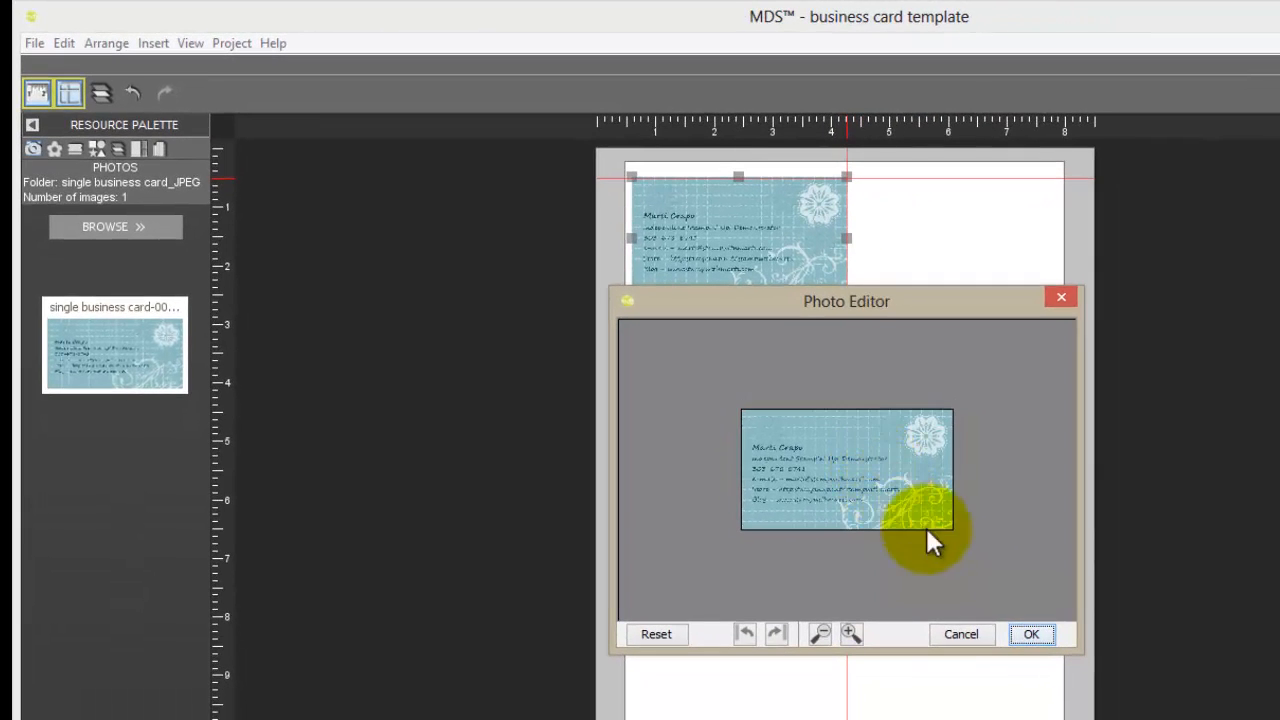
left_click(1030, 635)
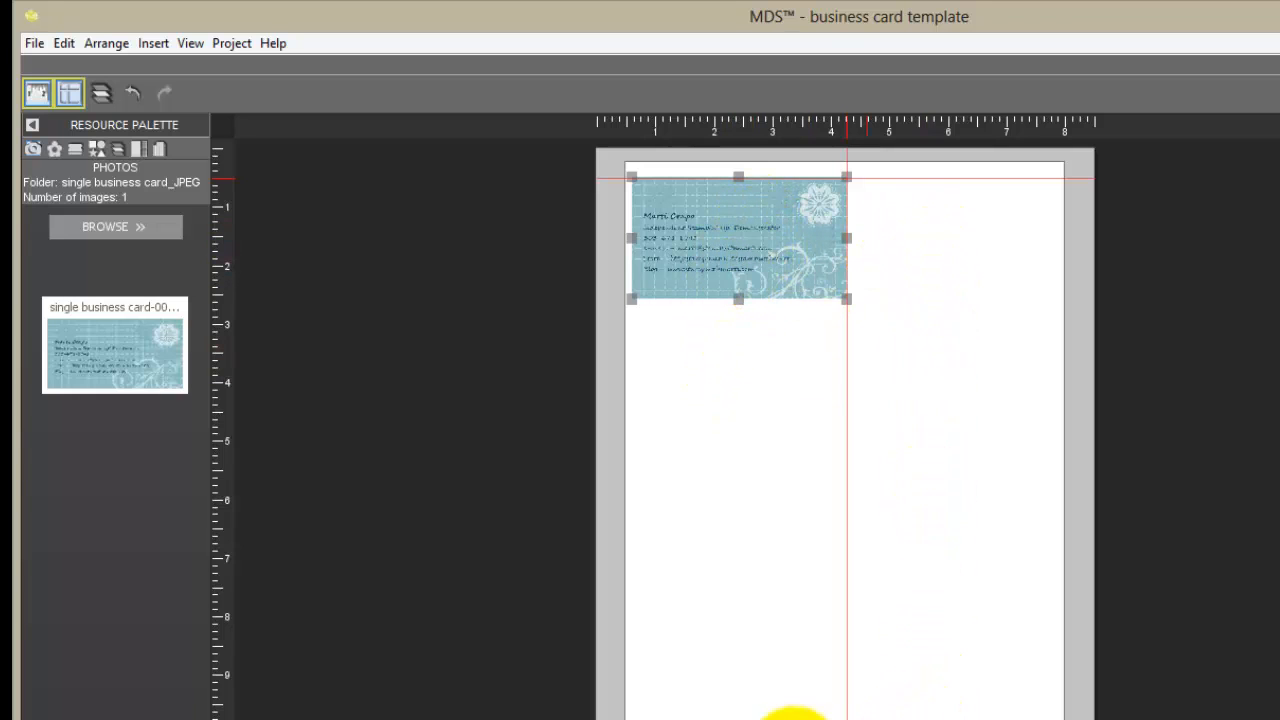
Duplicate the business card and place the copy beside the original, on the other side of the vertical guide
right_click(758, 243)
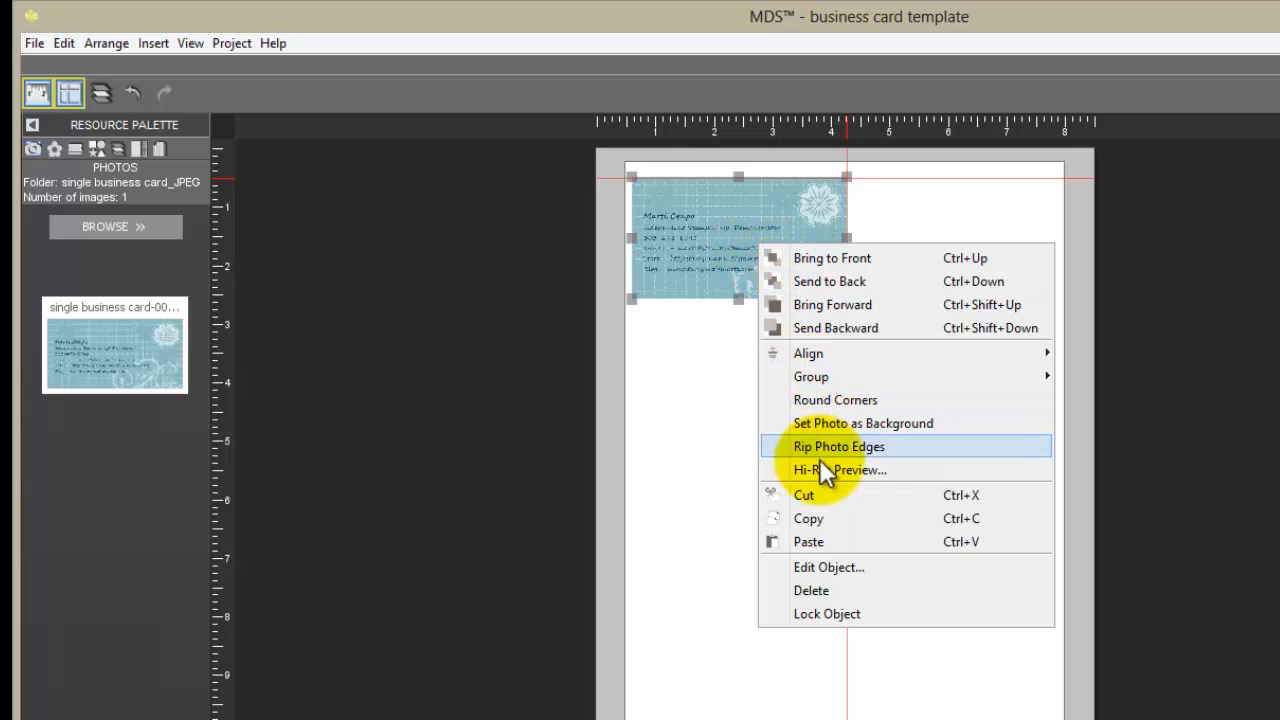
left_click(812, 518)
right_click(775, 410)
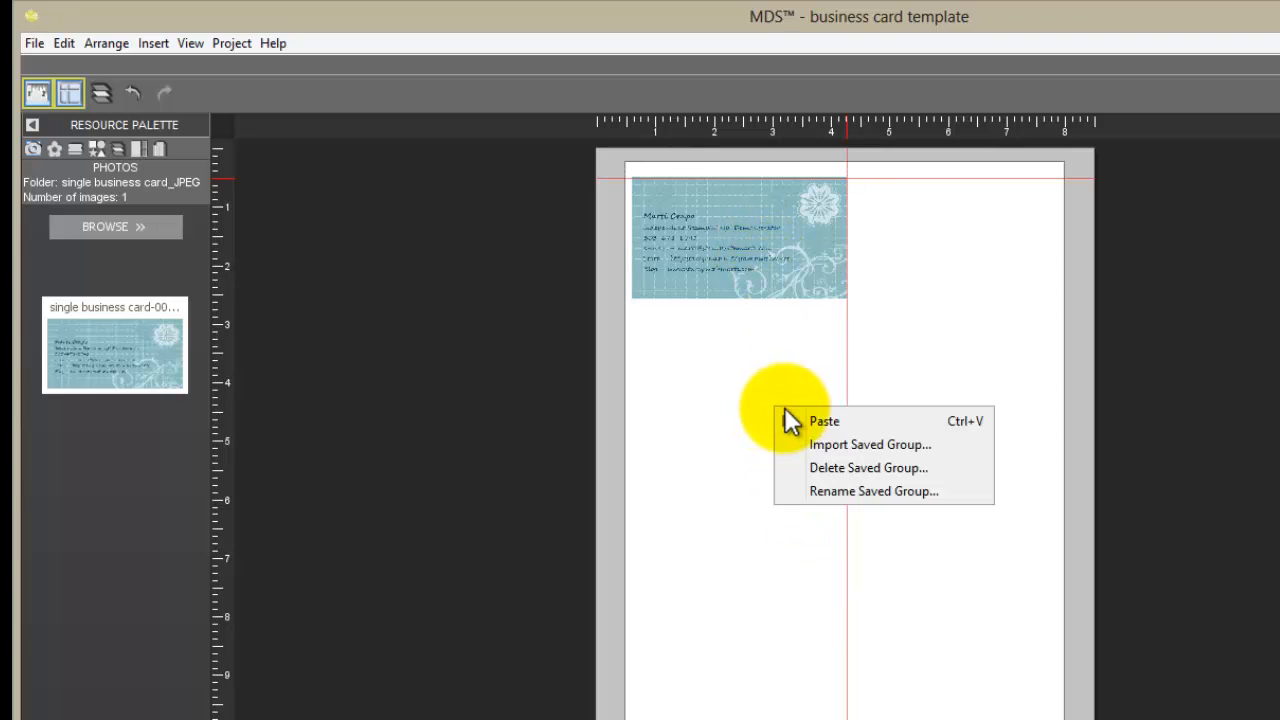
left_click(803, 421)
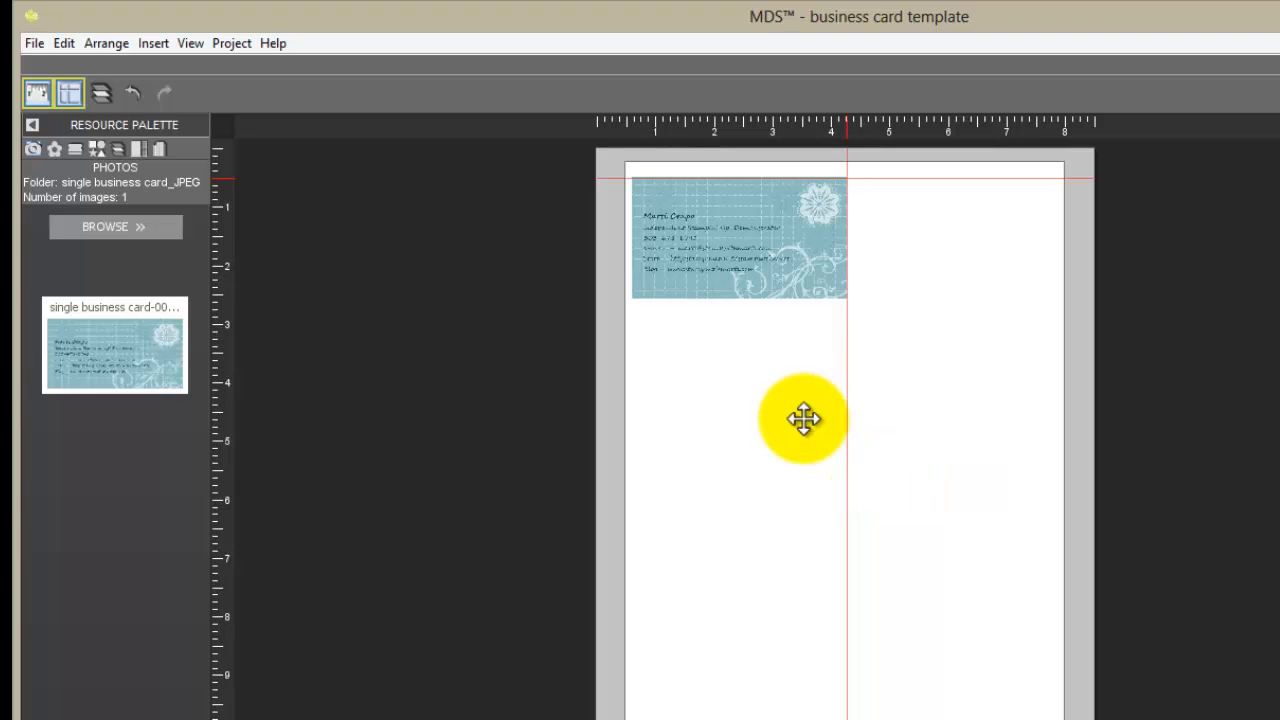
left_click_drag(777, 260, 979, 246)
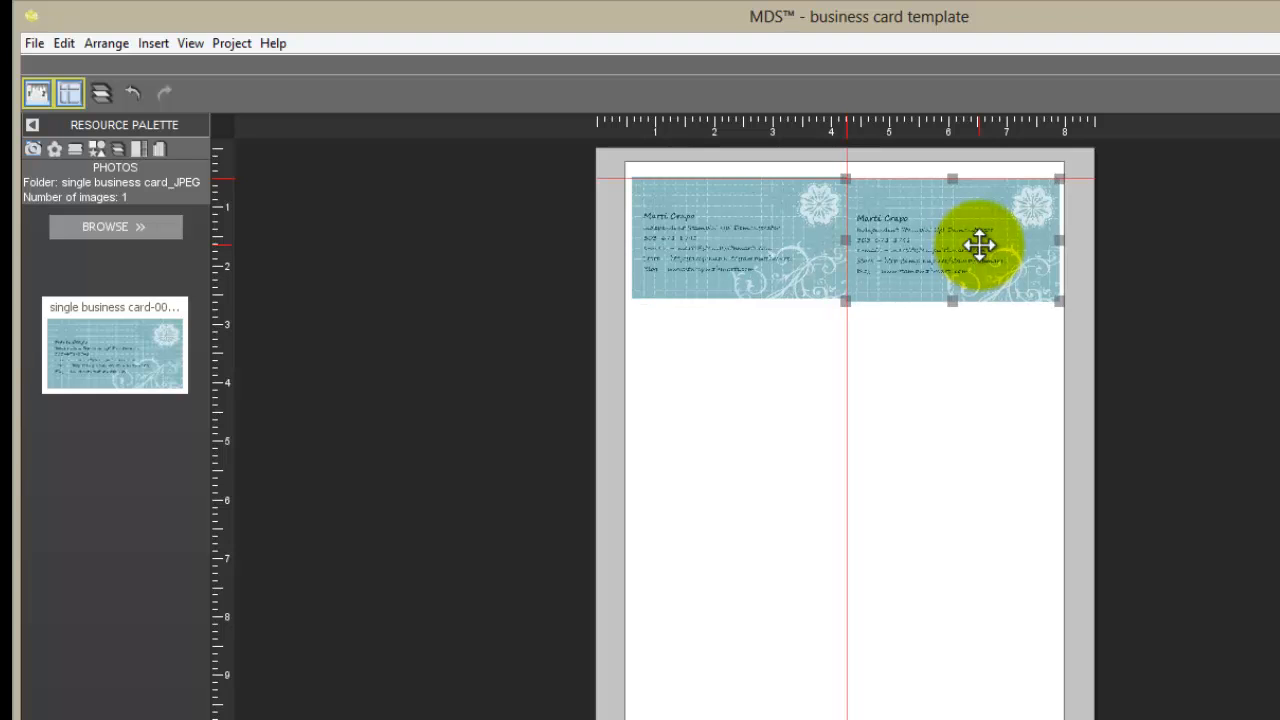
Nudge the second card flush against the first along the vertical guide, deselect it and check the join up close
key("Right")
key("Right")
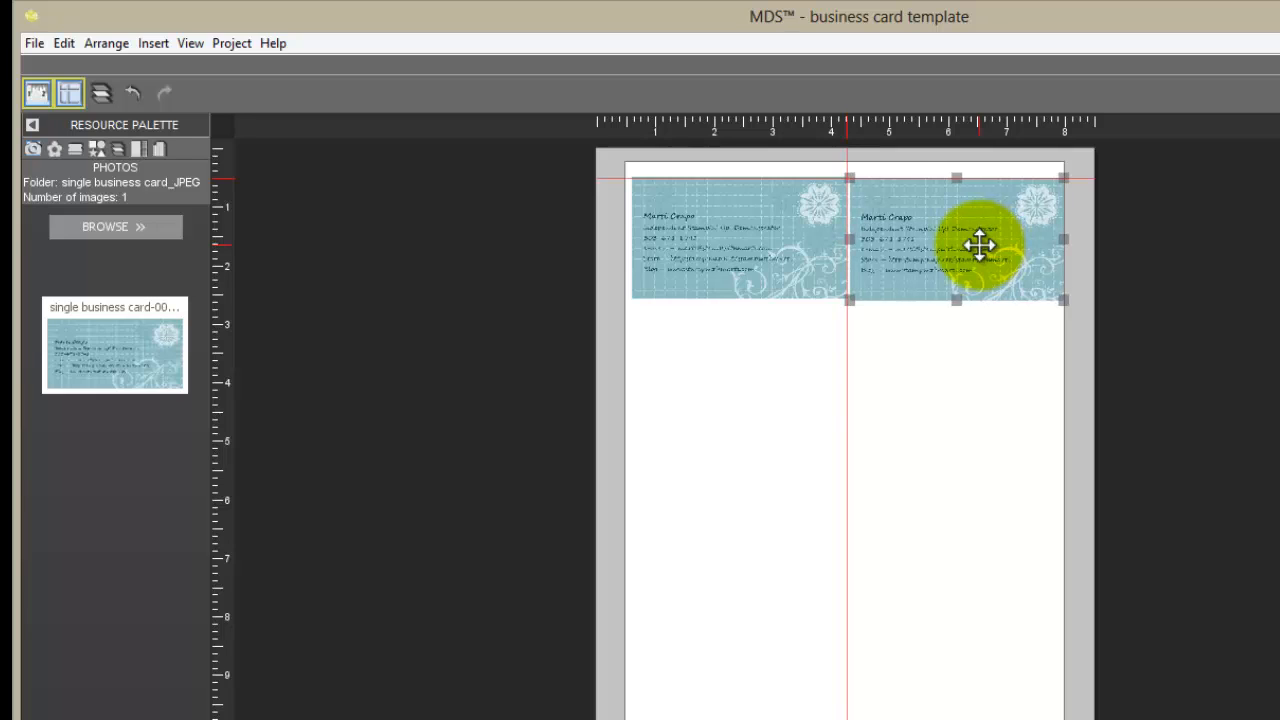
key("Left")
key("Left")
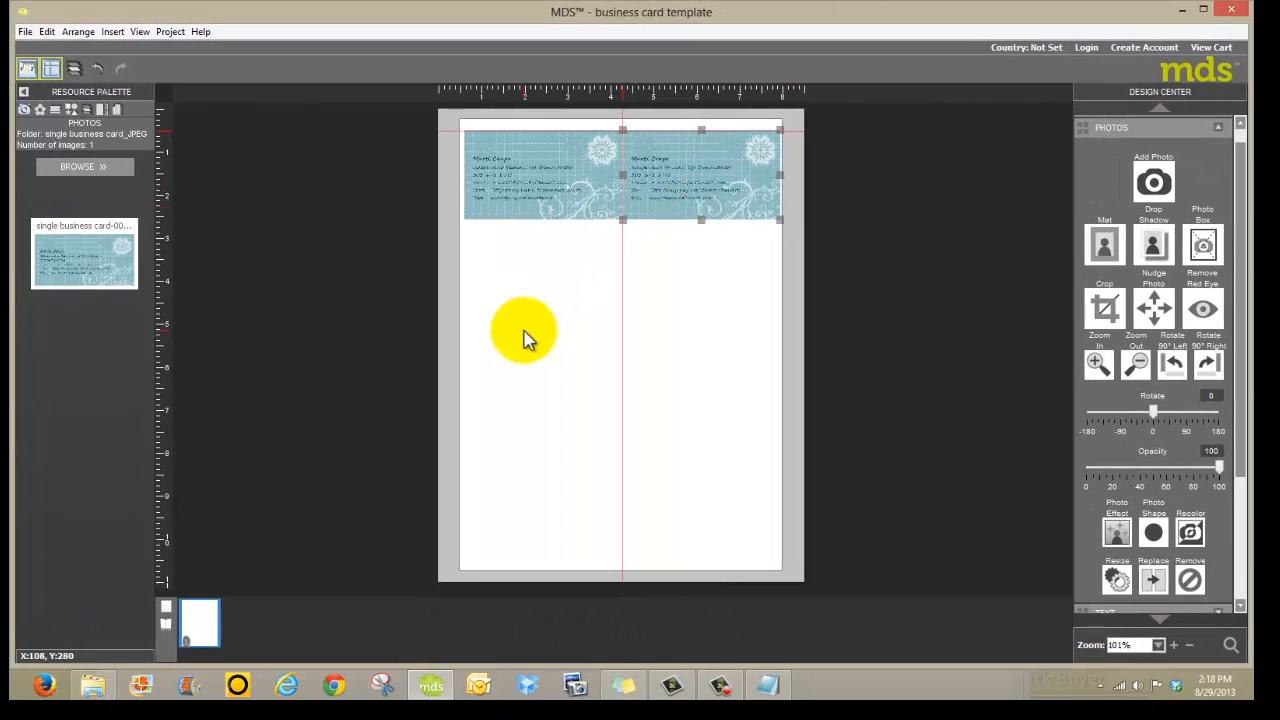
left_click(710, 460)
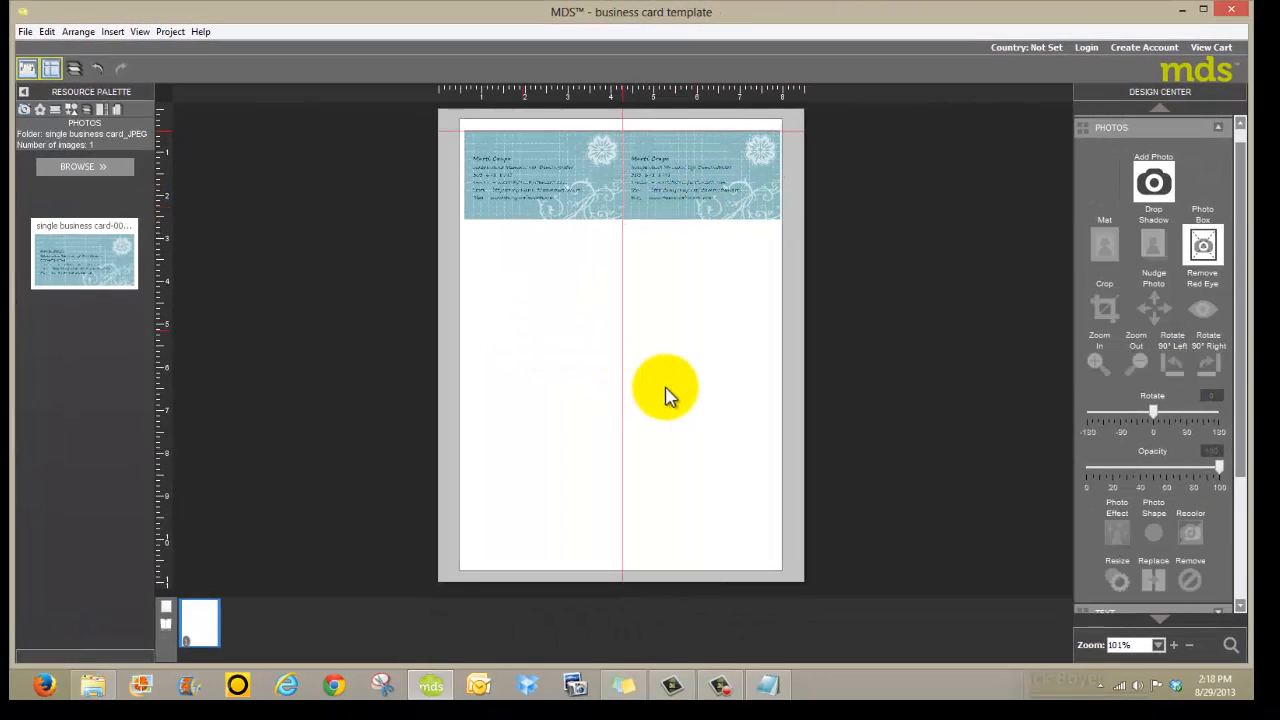
left_click(1174, 646)
left_click(1174, 646)
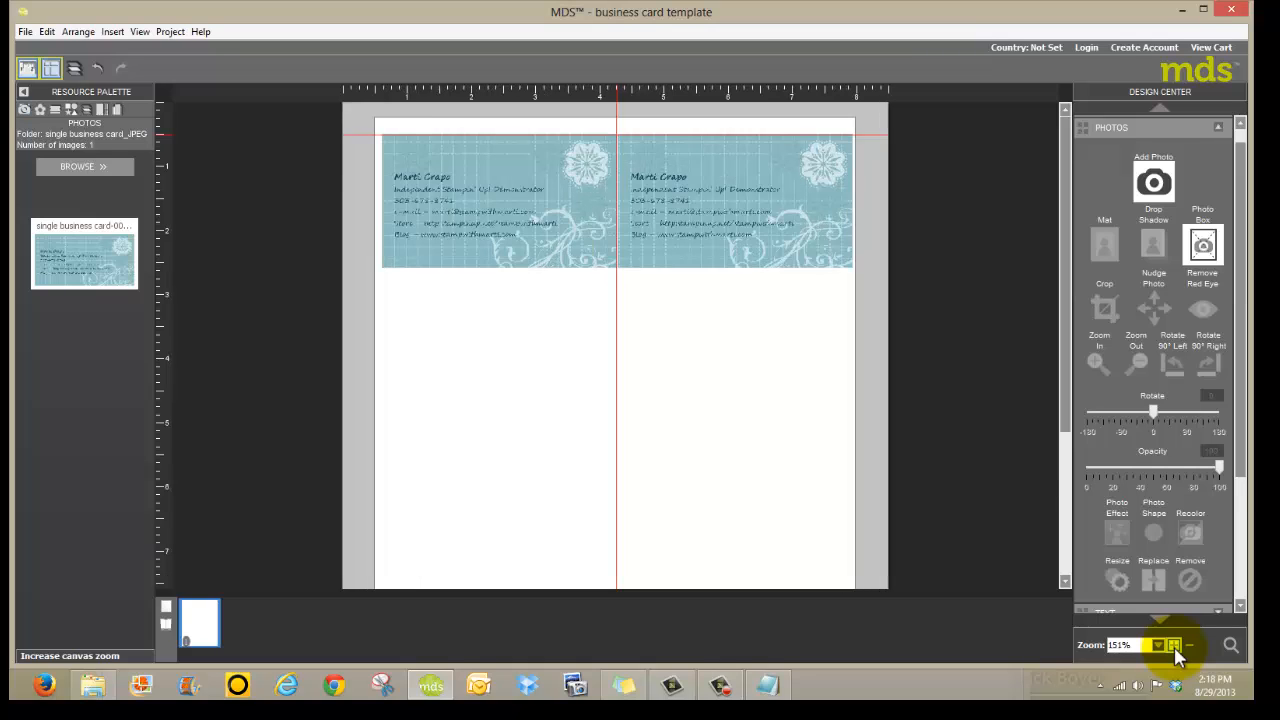
left_click(1189, 645)
left_click(1189, 645)
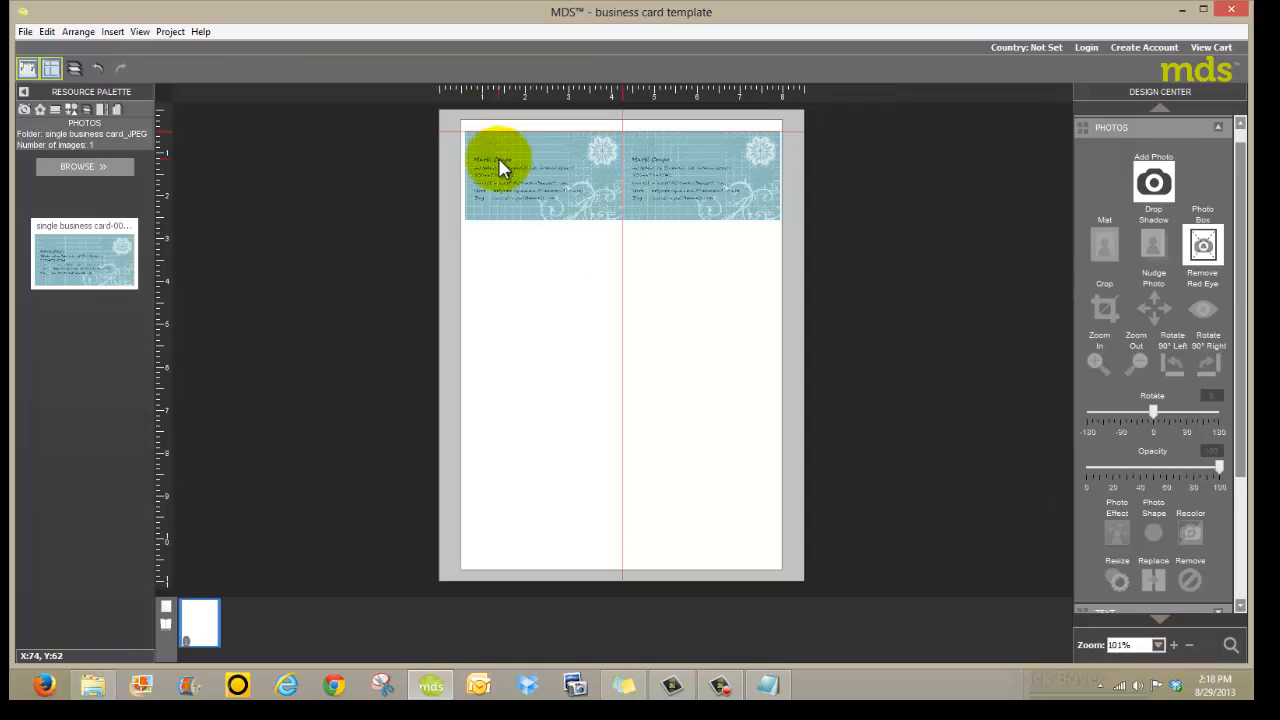
Duplicate both cards together, place the pair directly beneath as a second row and nudge it into alignment
left_click(501, 160)
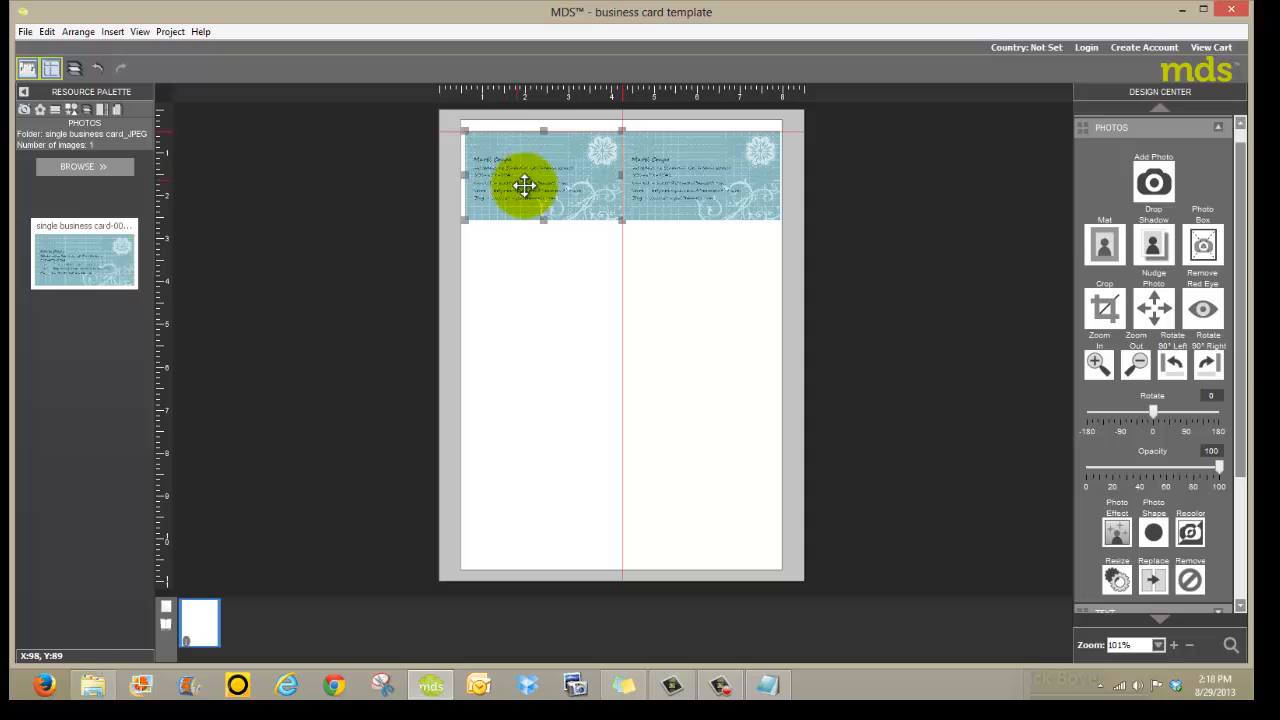
left_click(675, 177)
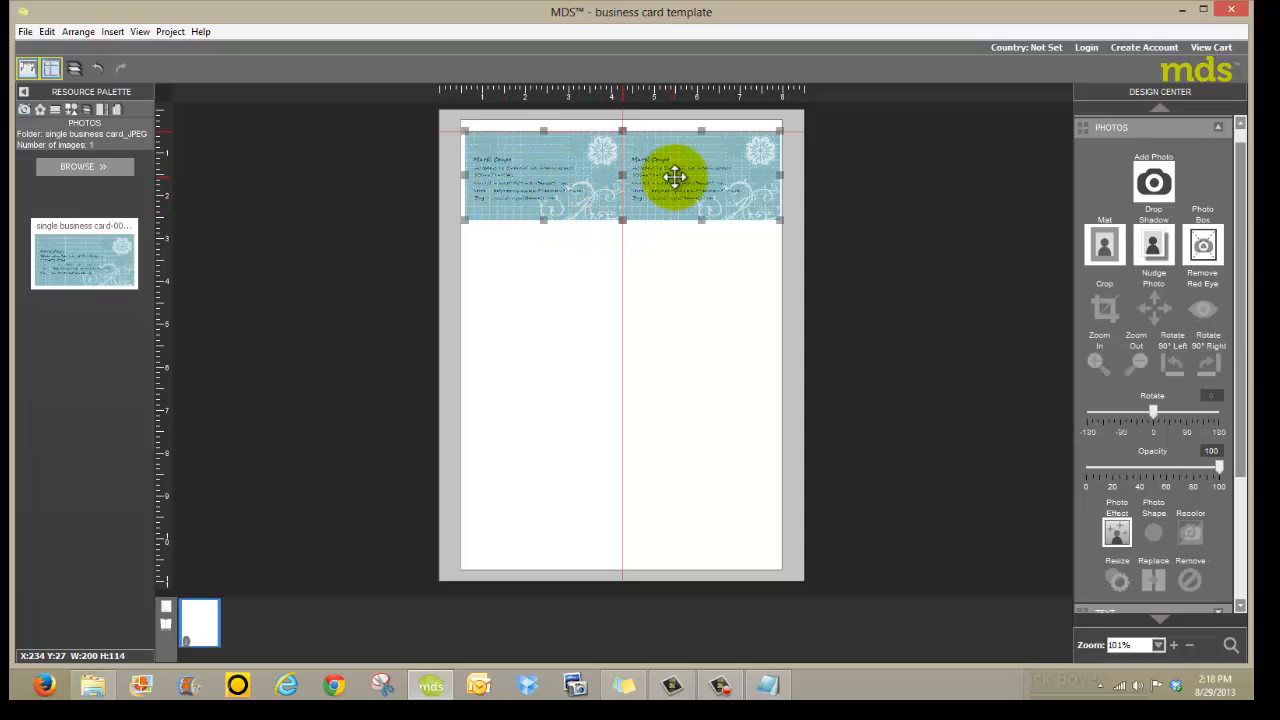
right_click(674, 177)
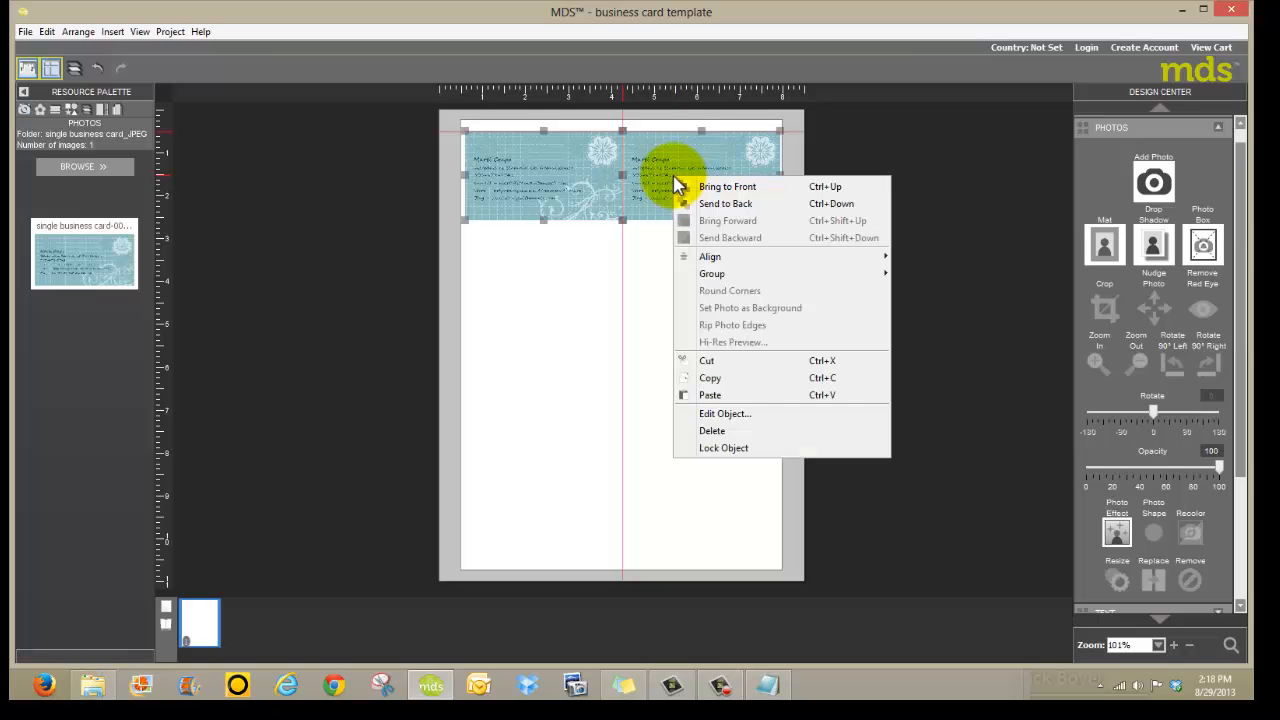
left_click(706, 377)
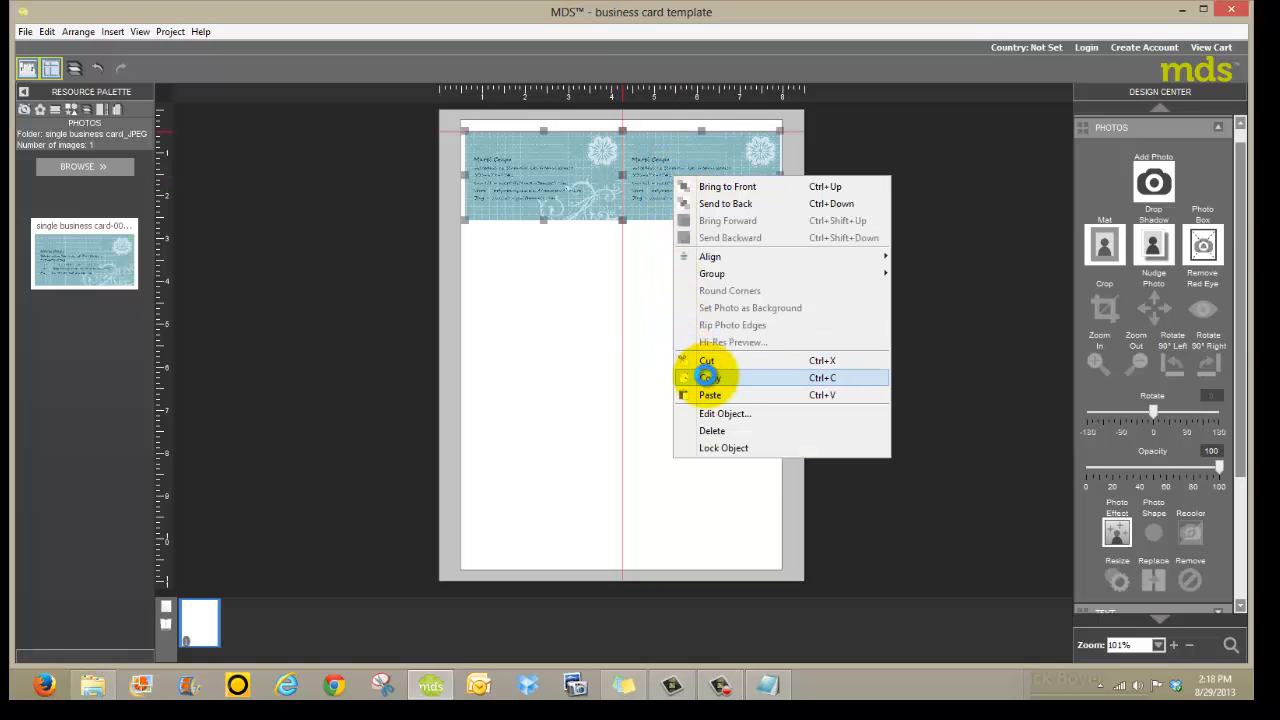
right_click(651, 307)
left_click(662, 308)
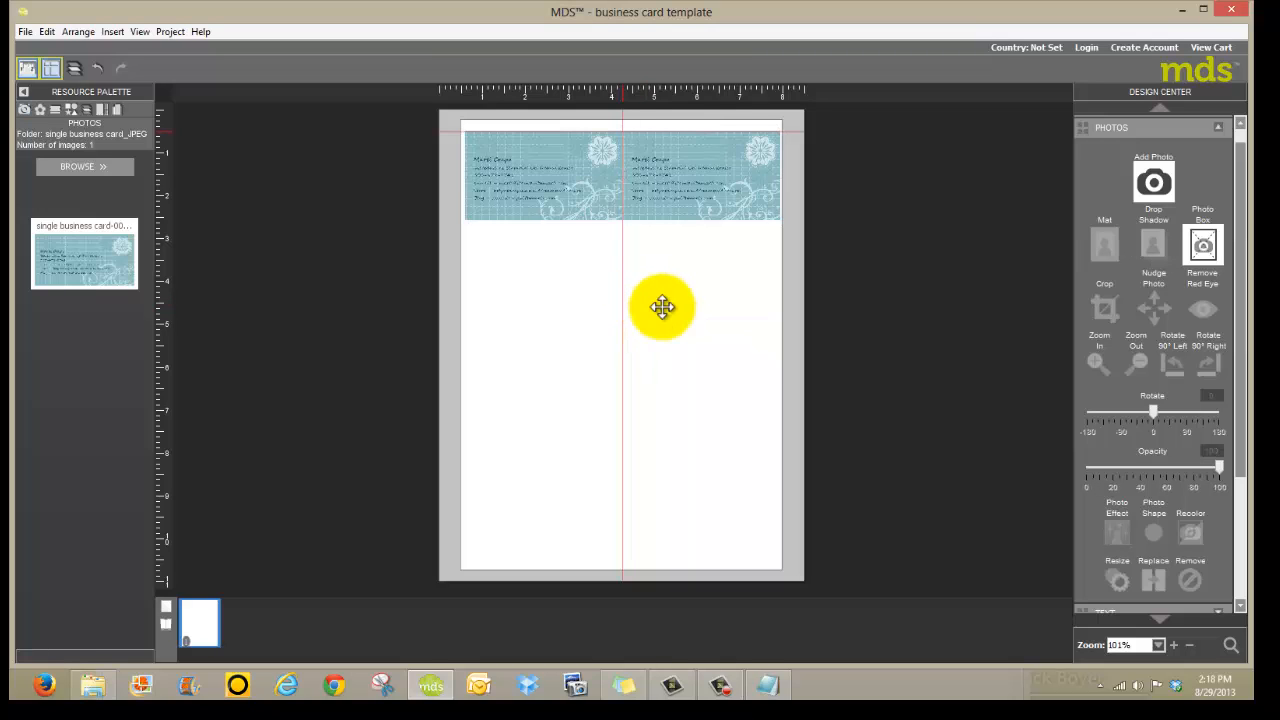
left_click_drag(634, 166, 631, 245)
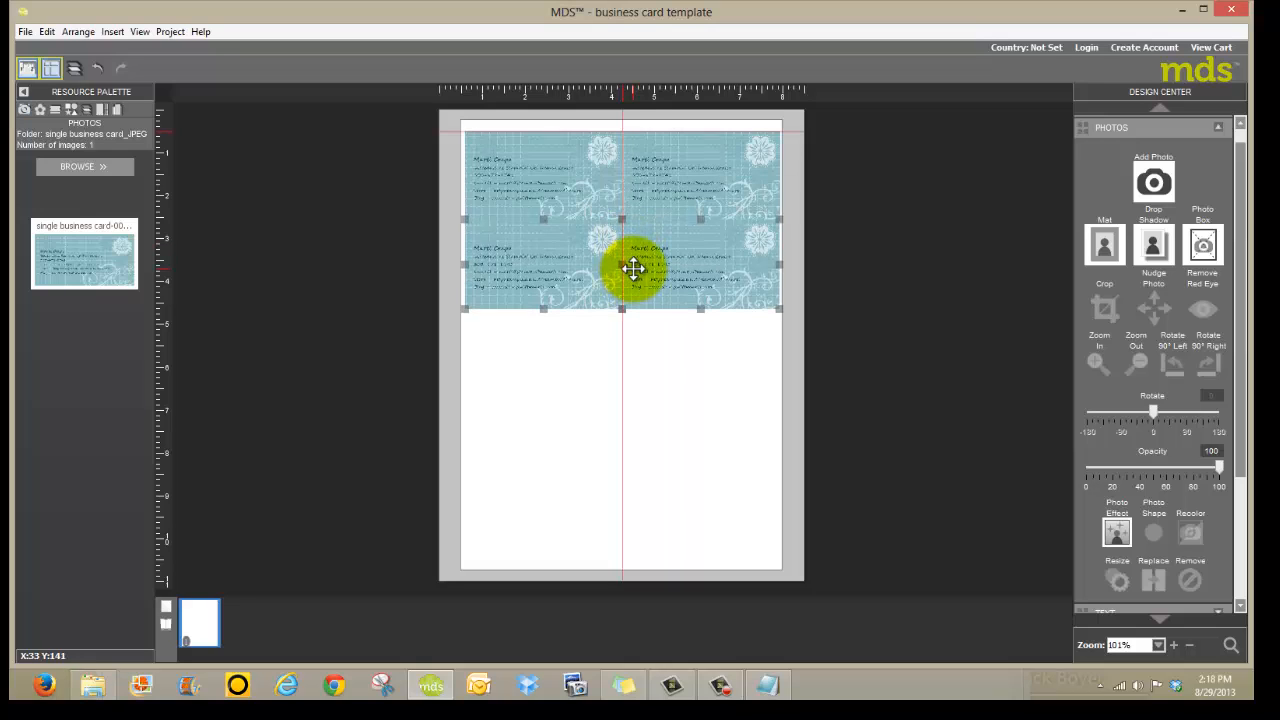
key("Up")
key("Up")
key("Right")
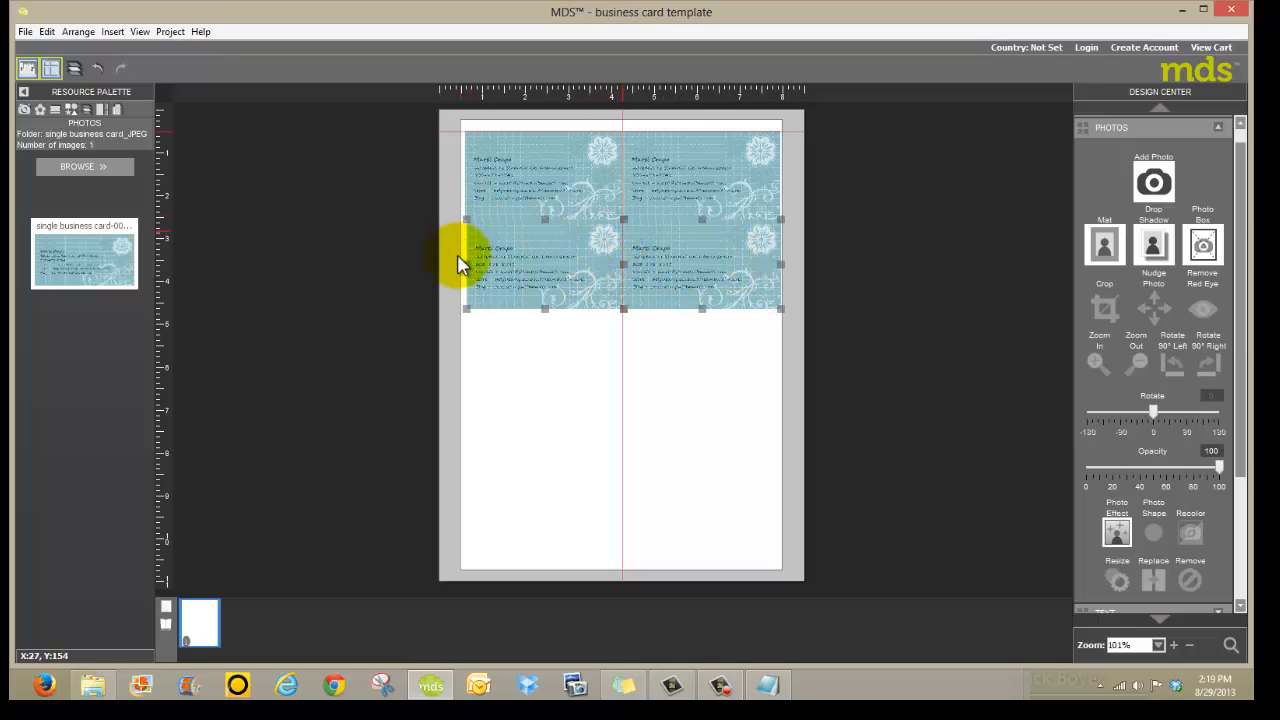
Duplicate the second row of cards and place the copy directly below it as a third row
right_click(586, 250)
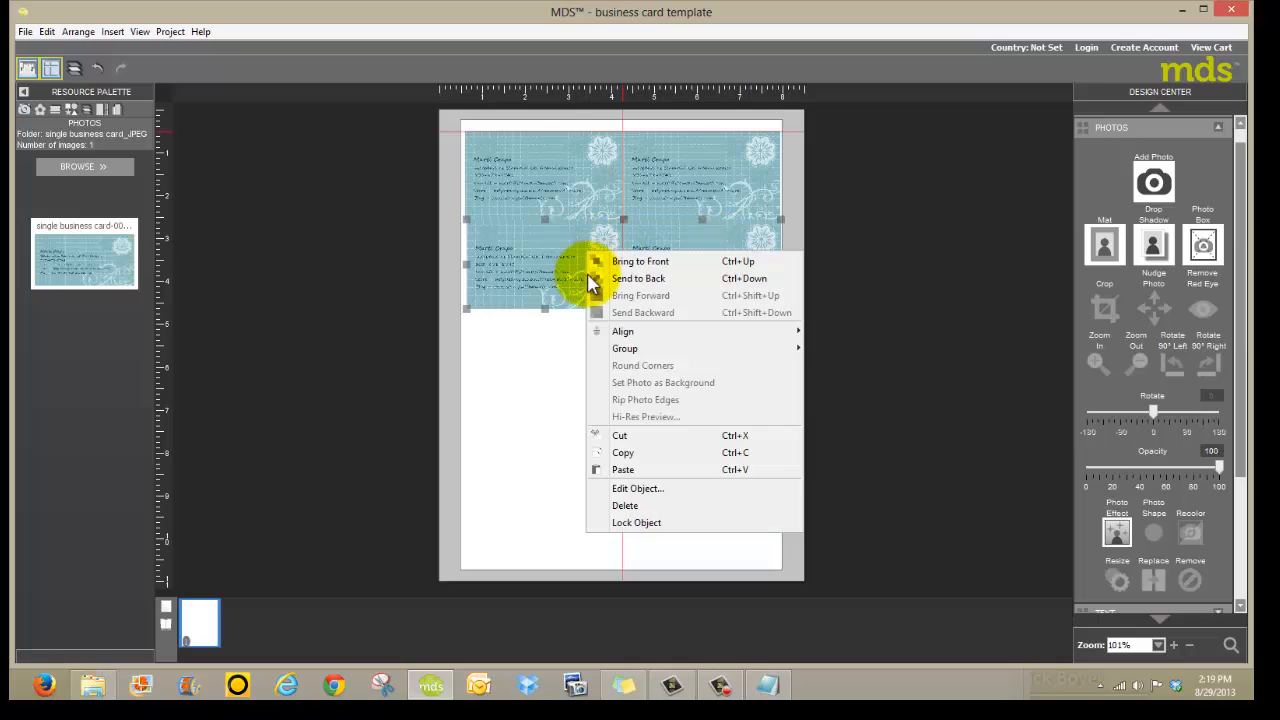
left_click(628, 454)
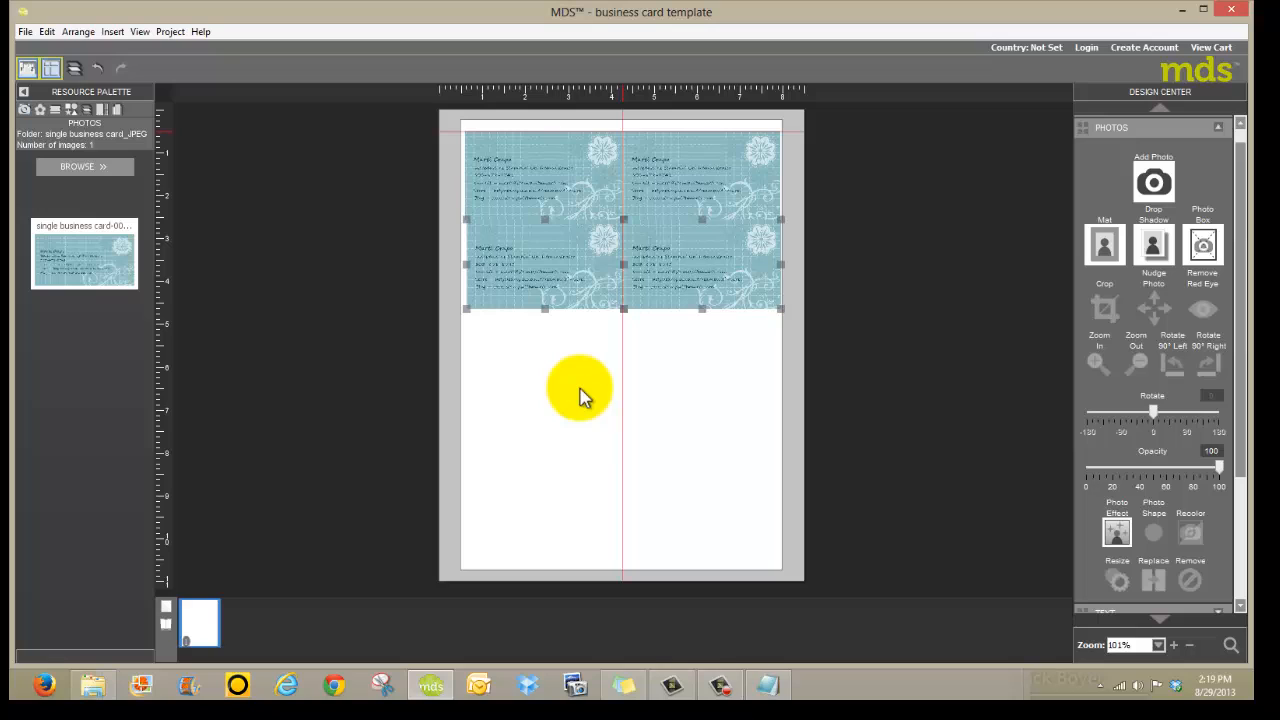
right_click(580, 392)
left_click(593, 399)
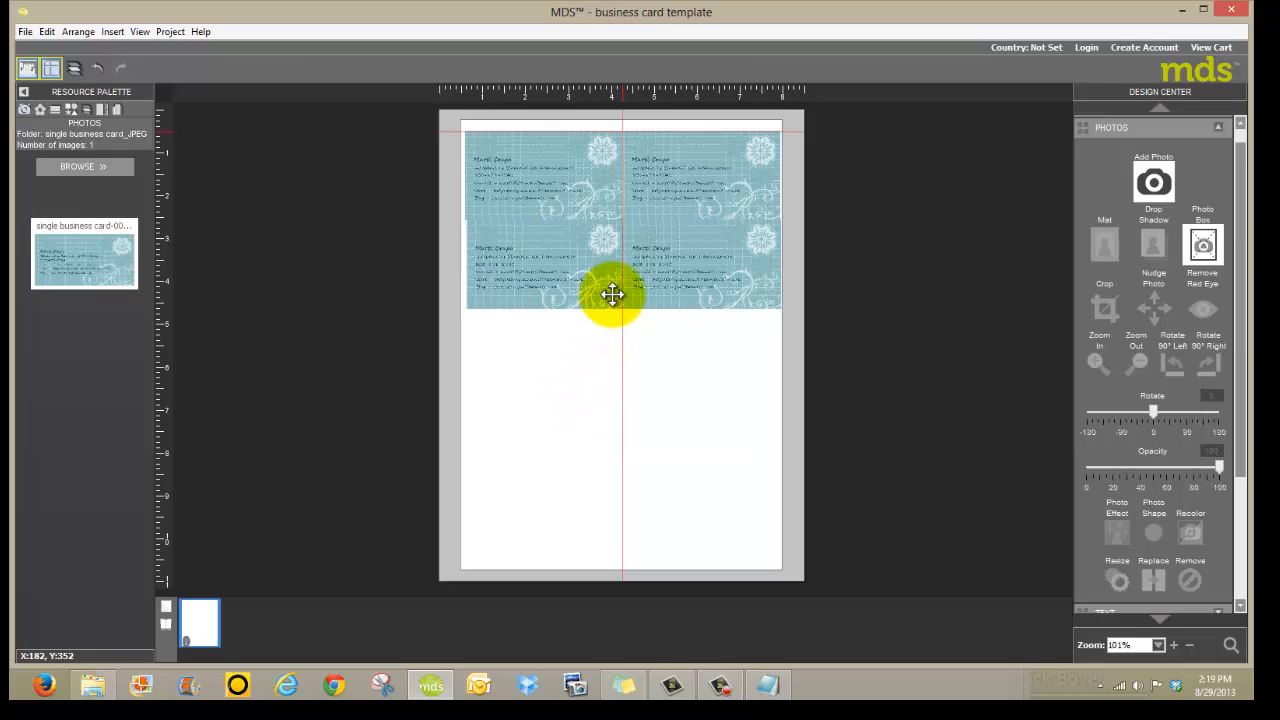
left_click_drag(616, 273, 609, 346)
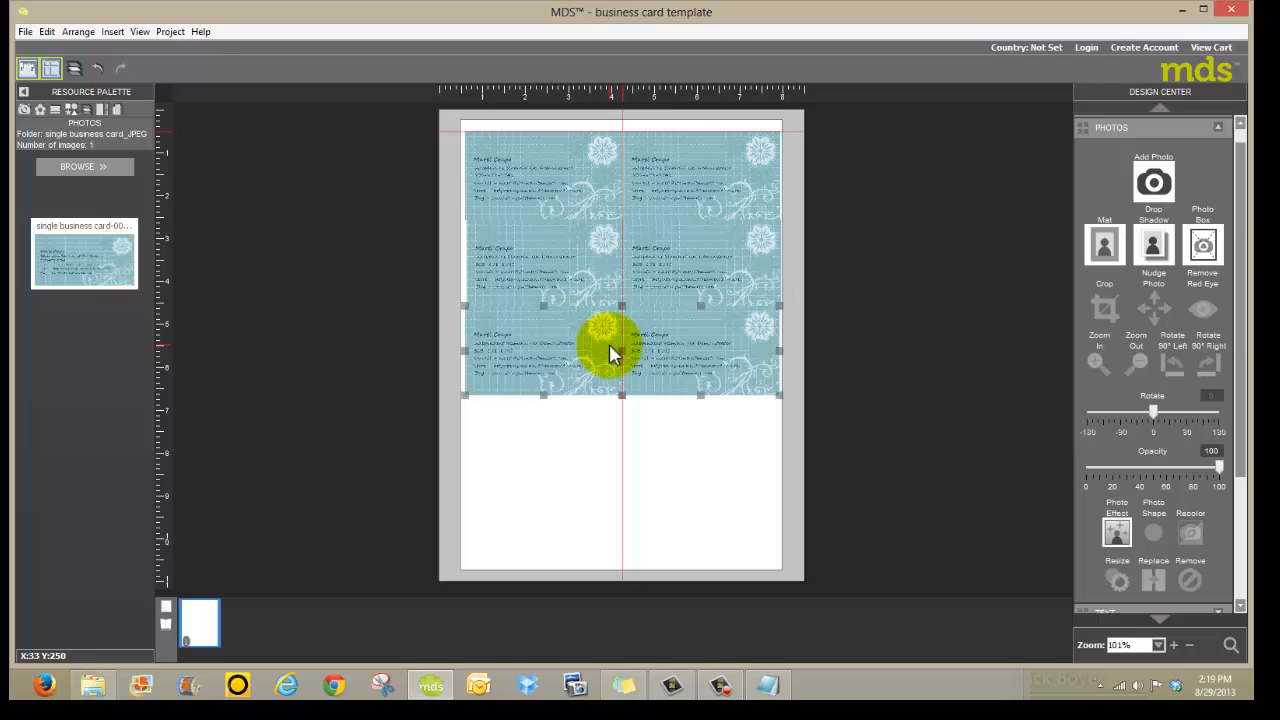
Copy the third row of cards, paste it as a fourth and fifth row aligned beneath to fill the page, and deselect
right_click(612, 352)
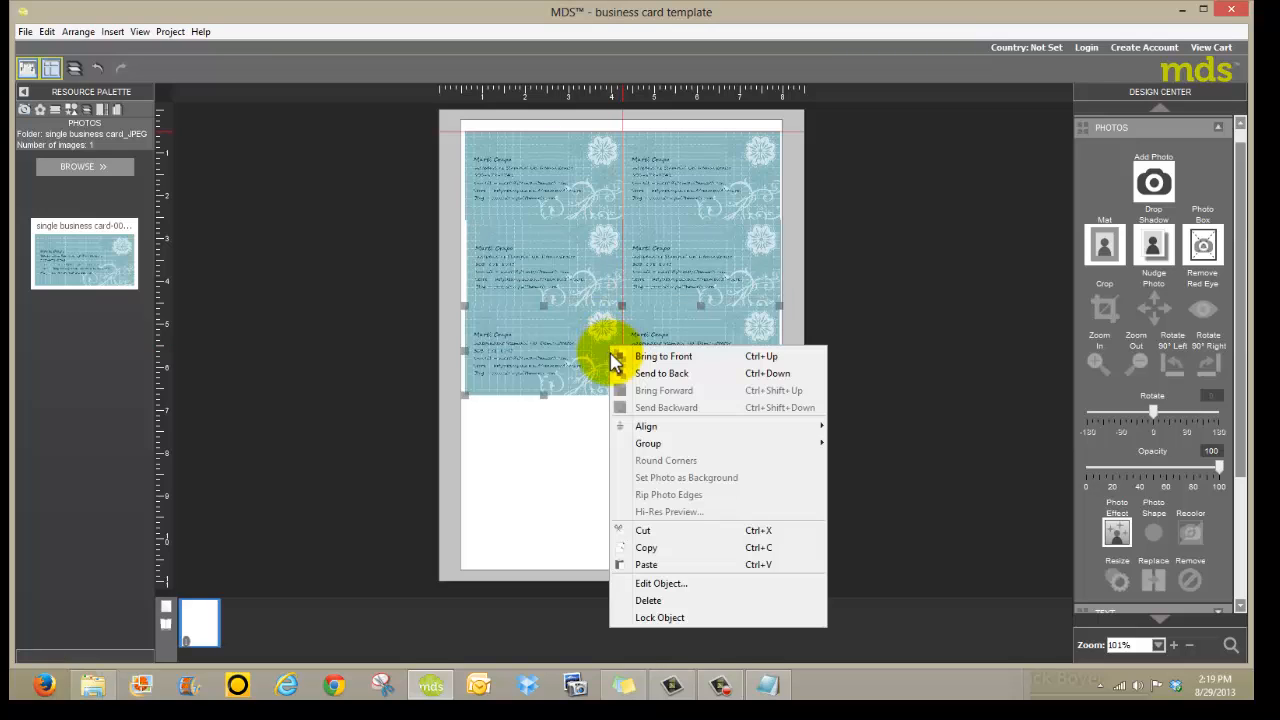
left_click(652, 545)
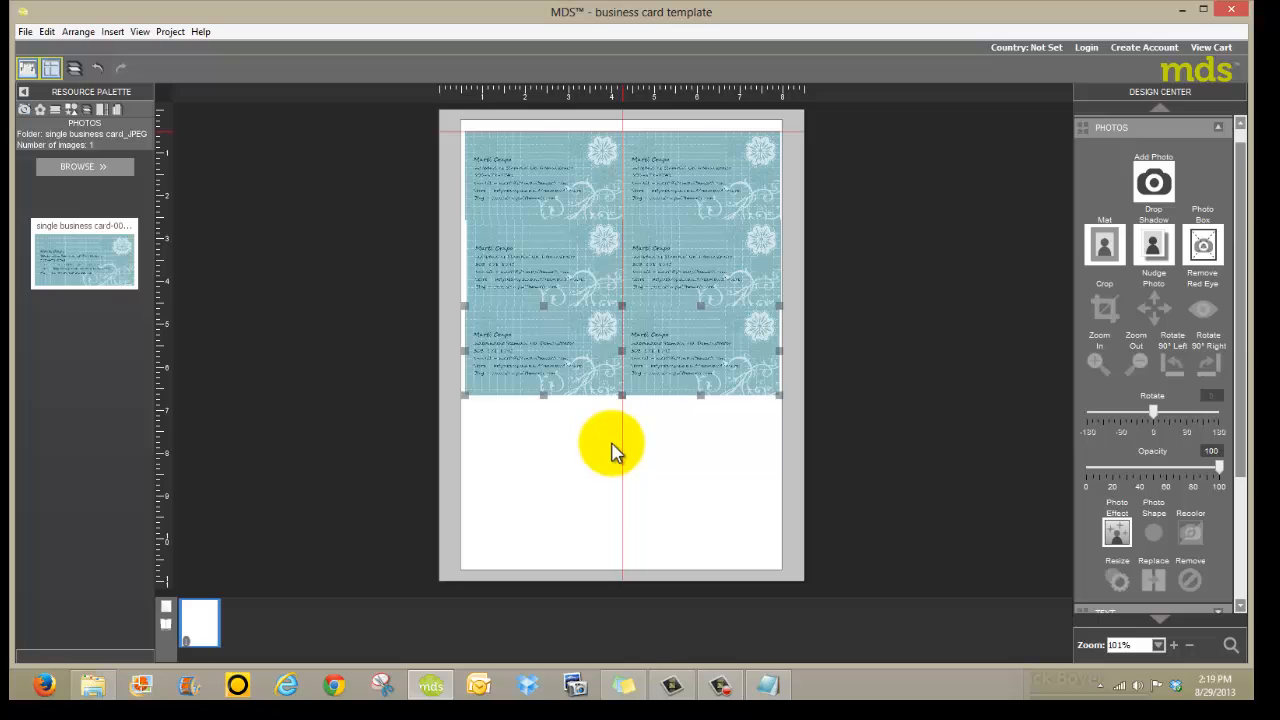
right_click(610, 439)
left_click(645, 449)
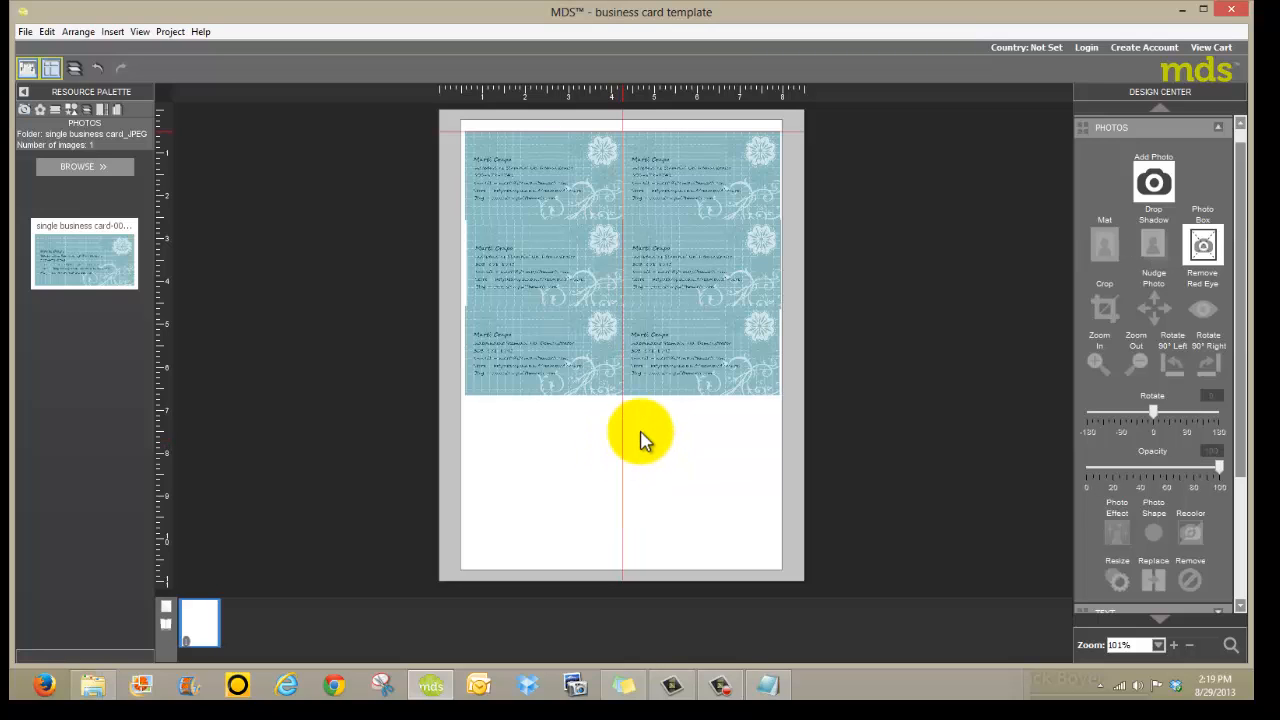
left_click_drag(629, 331, 642, 475)
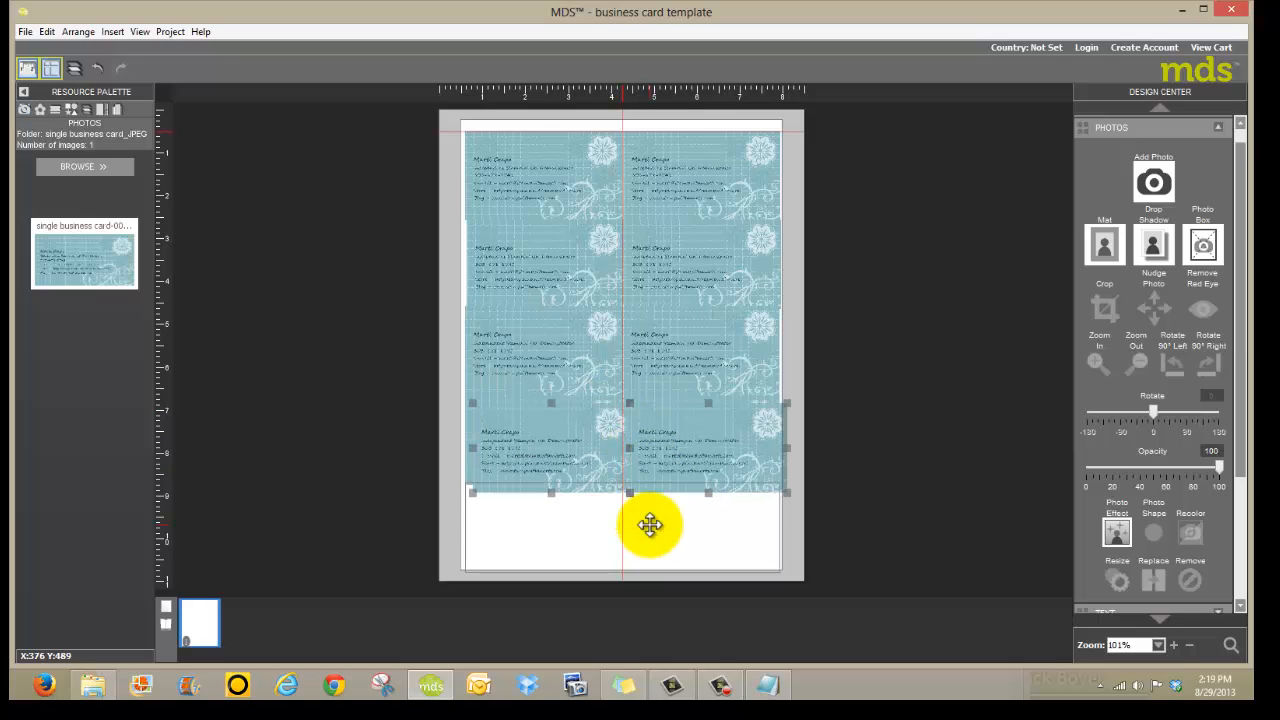
left_click_drag(650, 524, 650, 524)
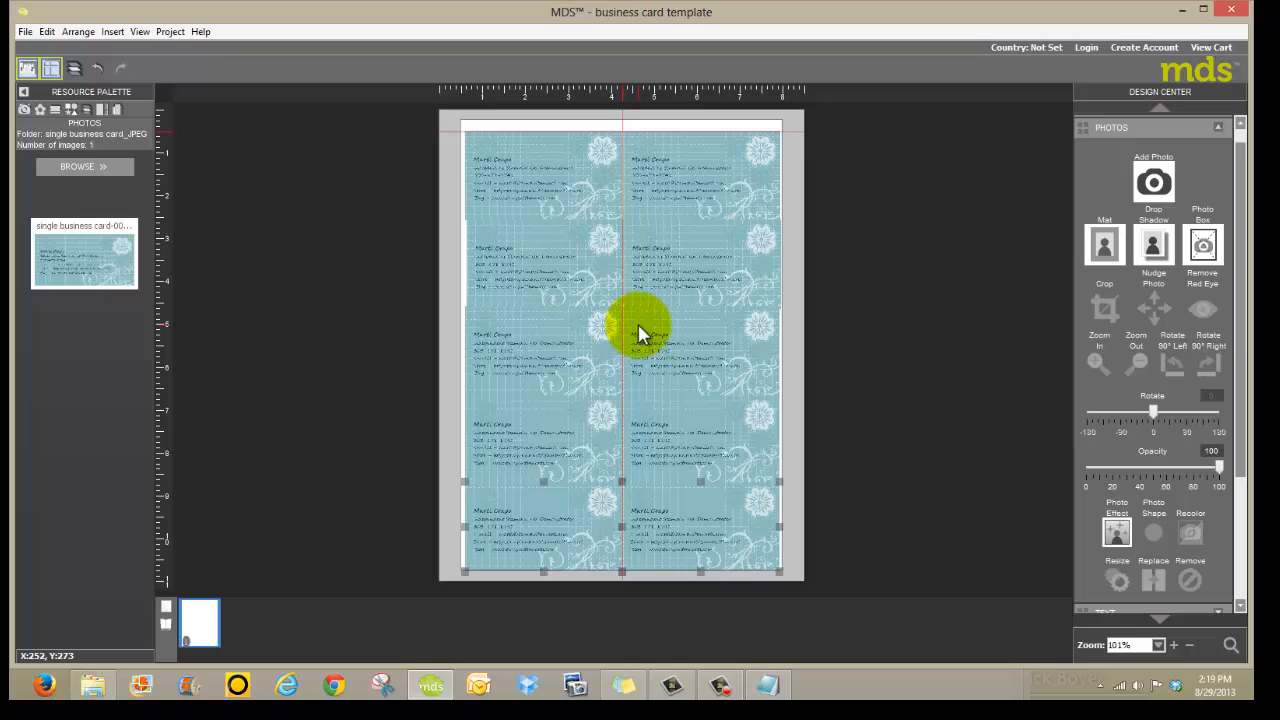
left_click(455, 230)
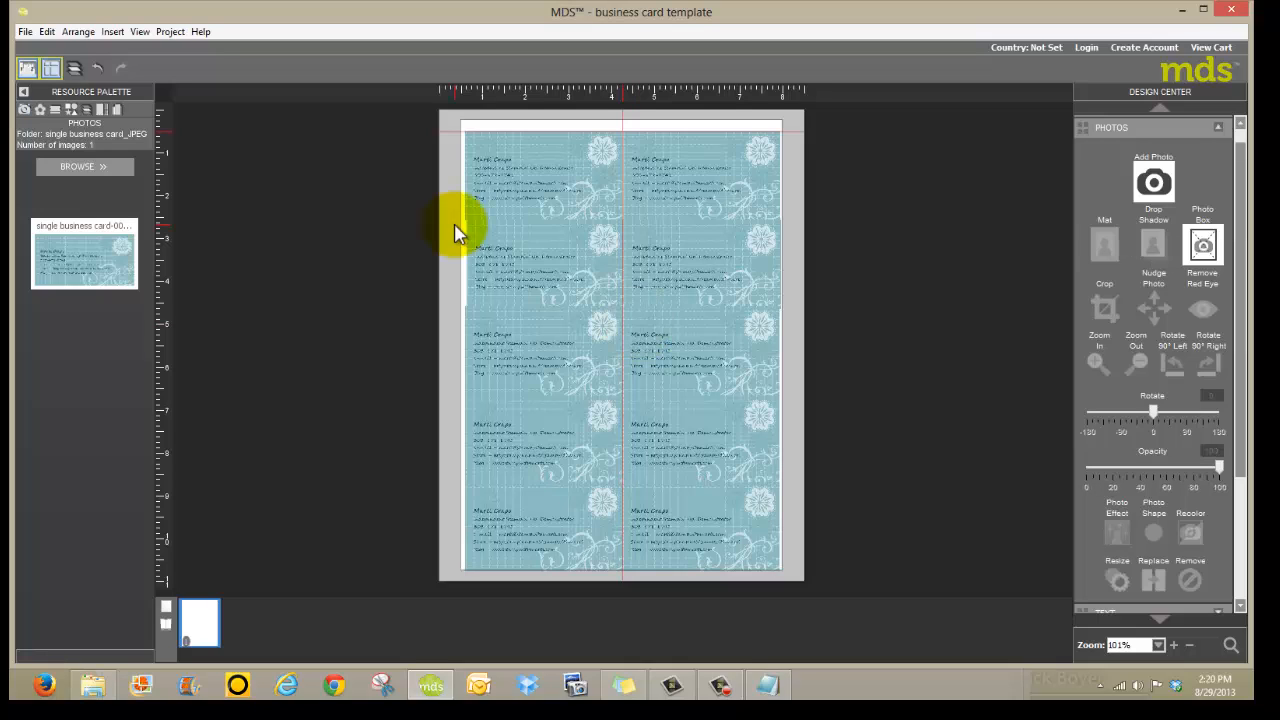
Save the business card template project and look at the available project sharing commands
left_click(25, 31)
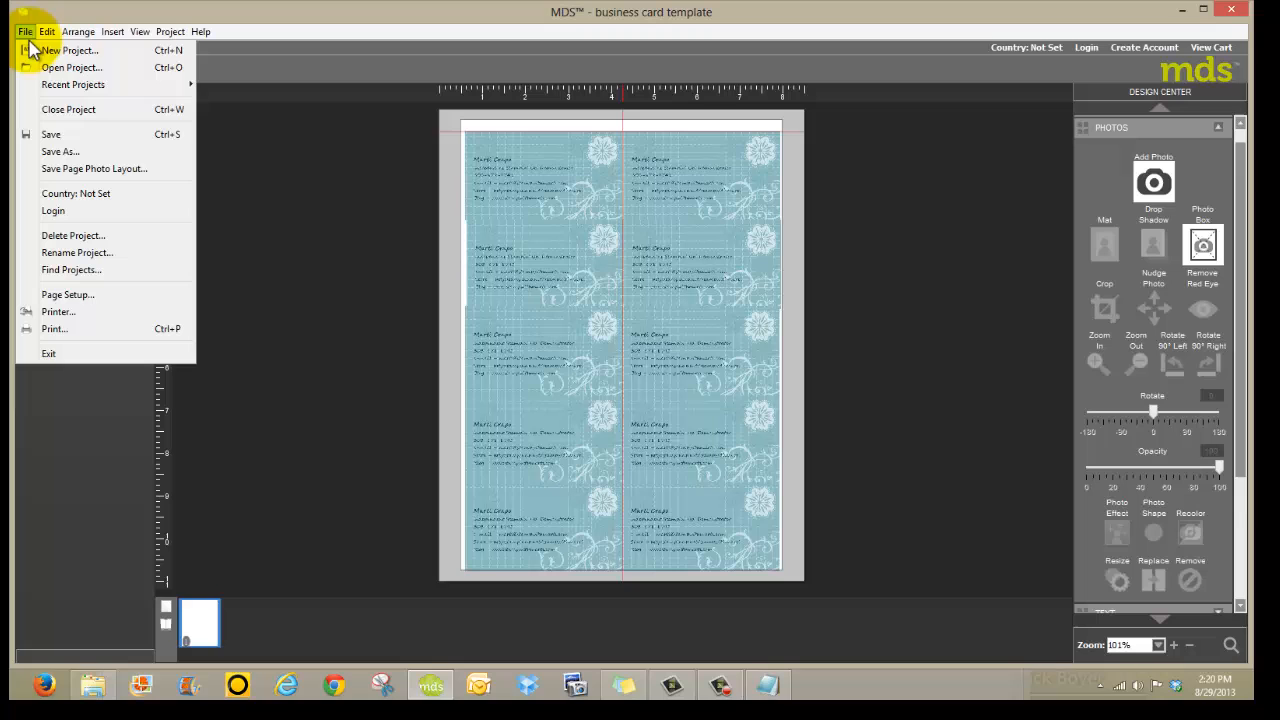
left_click(46, 137)
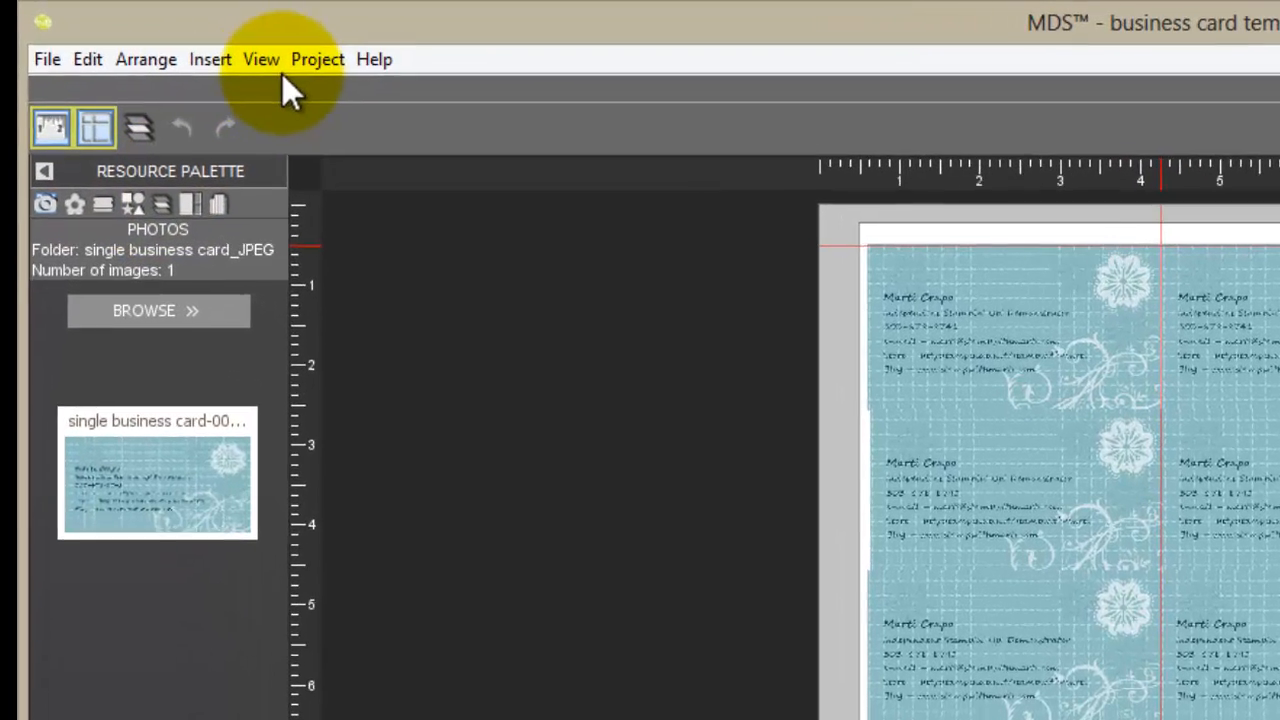
left_click(304, 61)
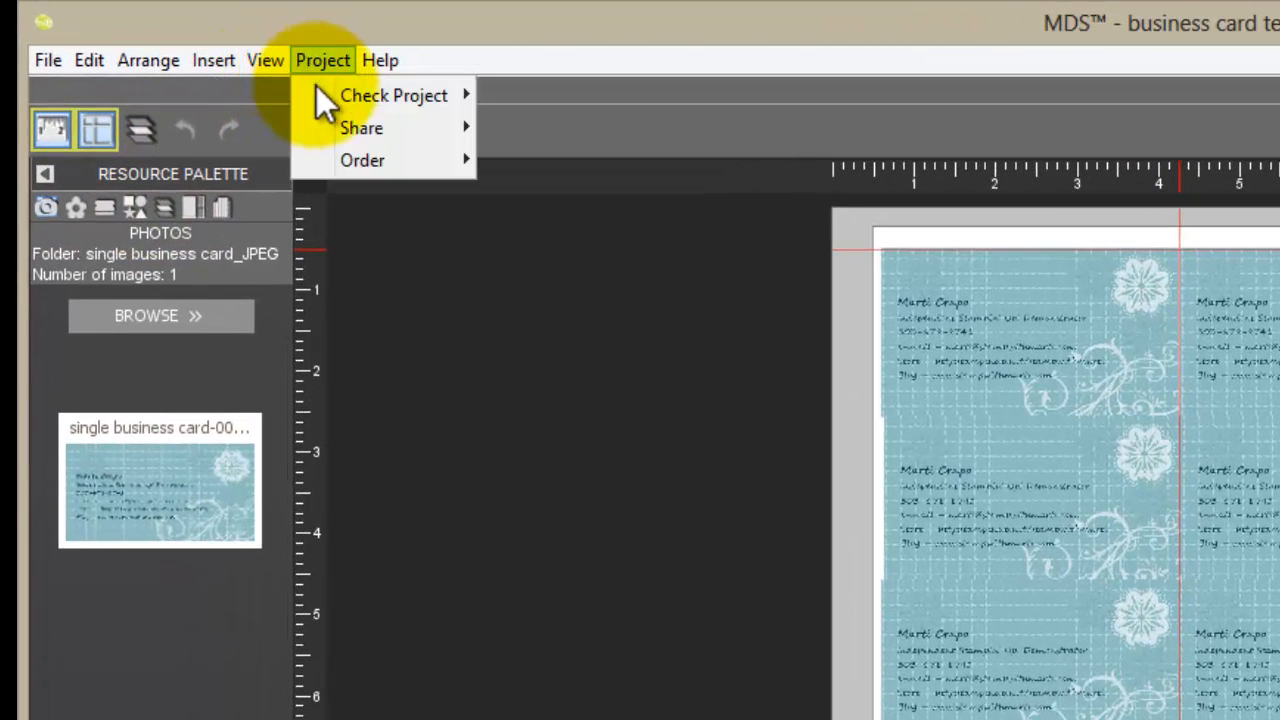
mouse_move(344, 120)
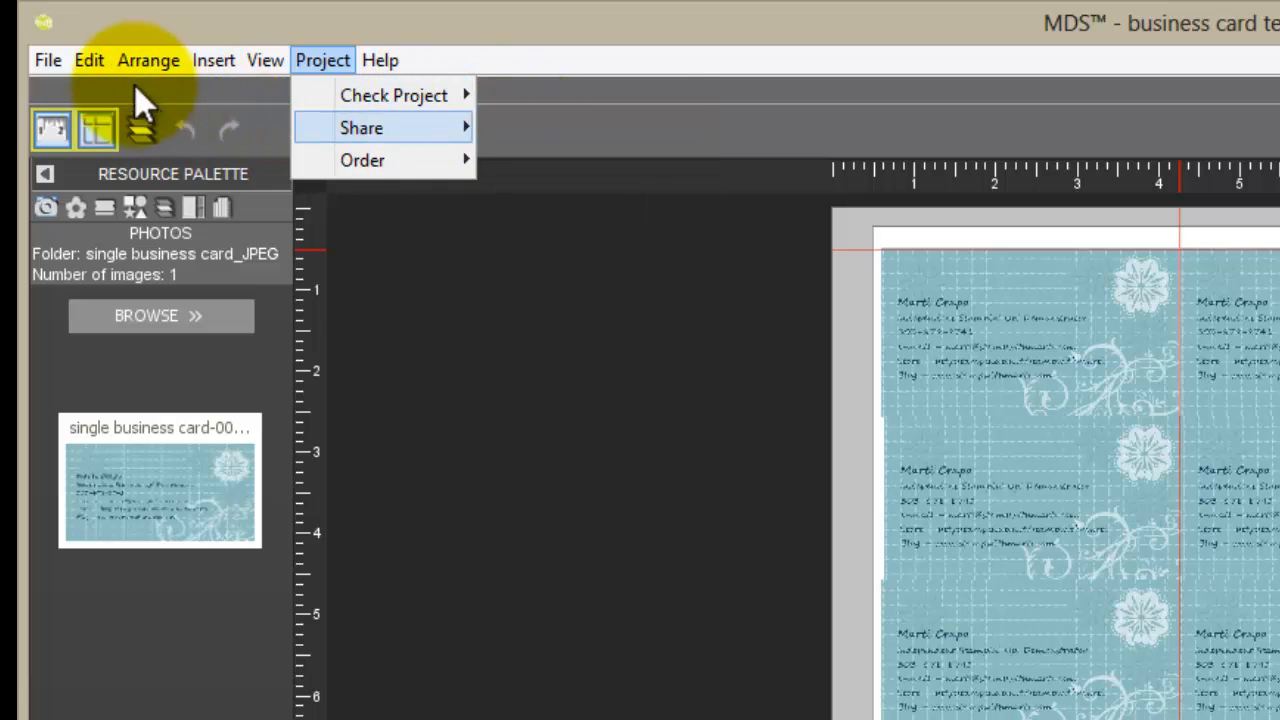
Review the print options for the full card sheet, including paper size, scale and image size, and close them without printing
left_click(48, 62)
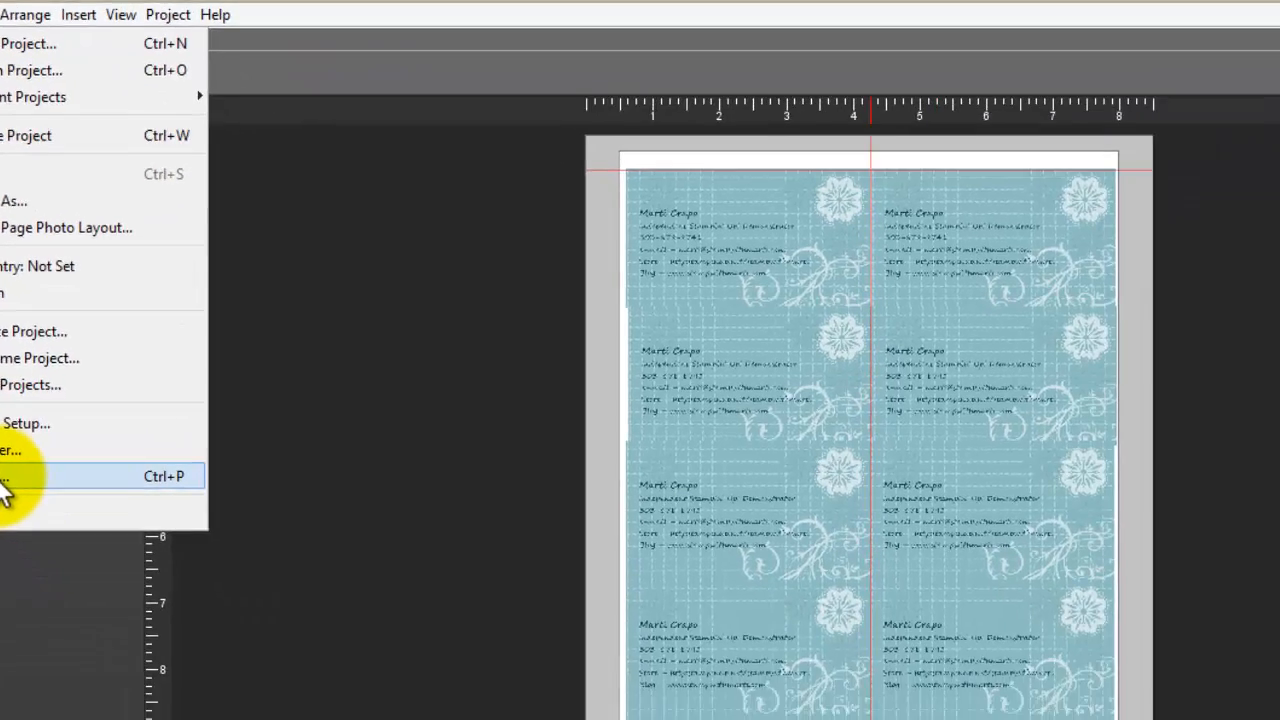
left_click(102, 623)
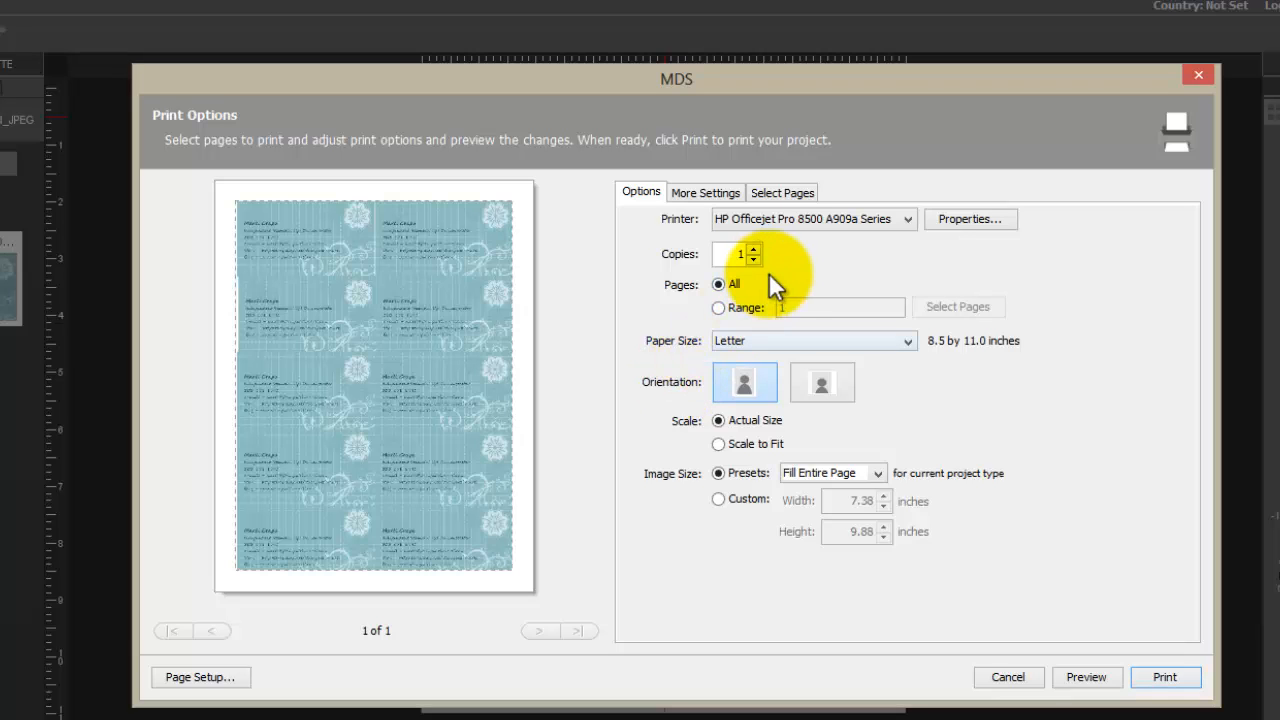
left_click(1200, 74)
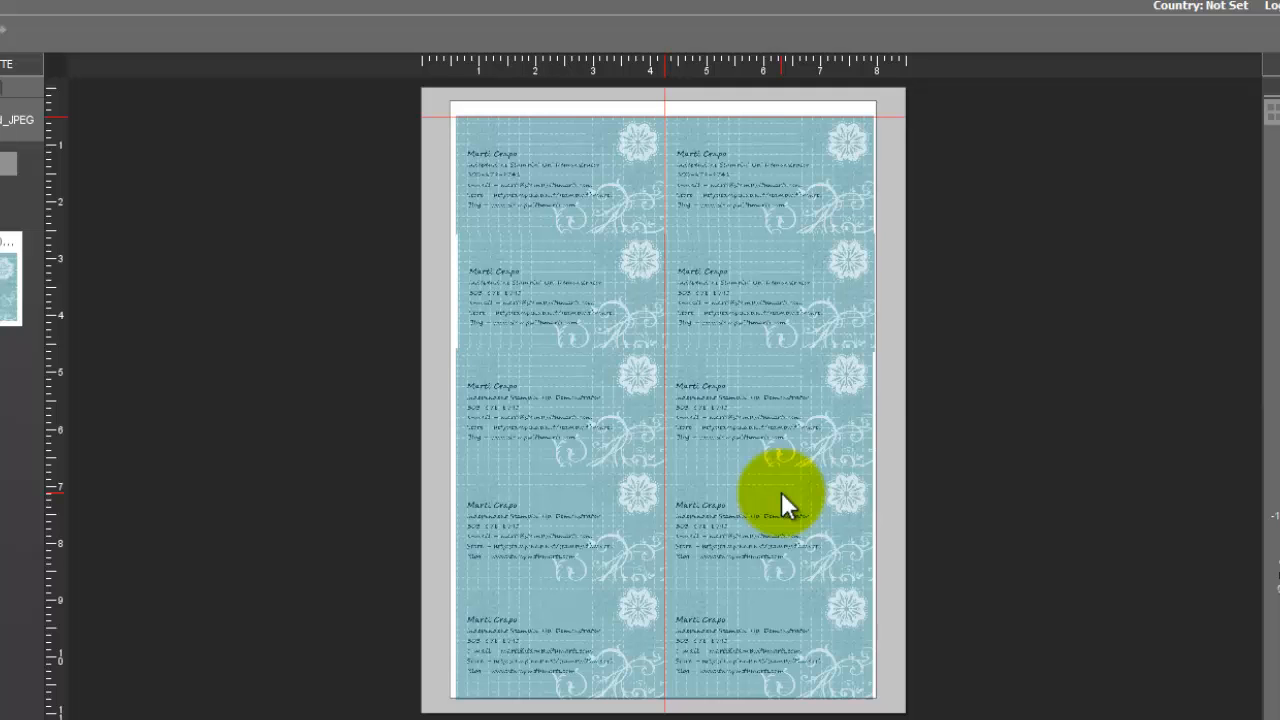